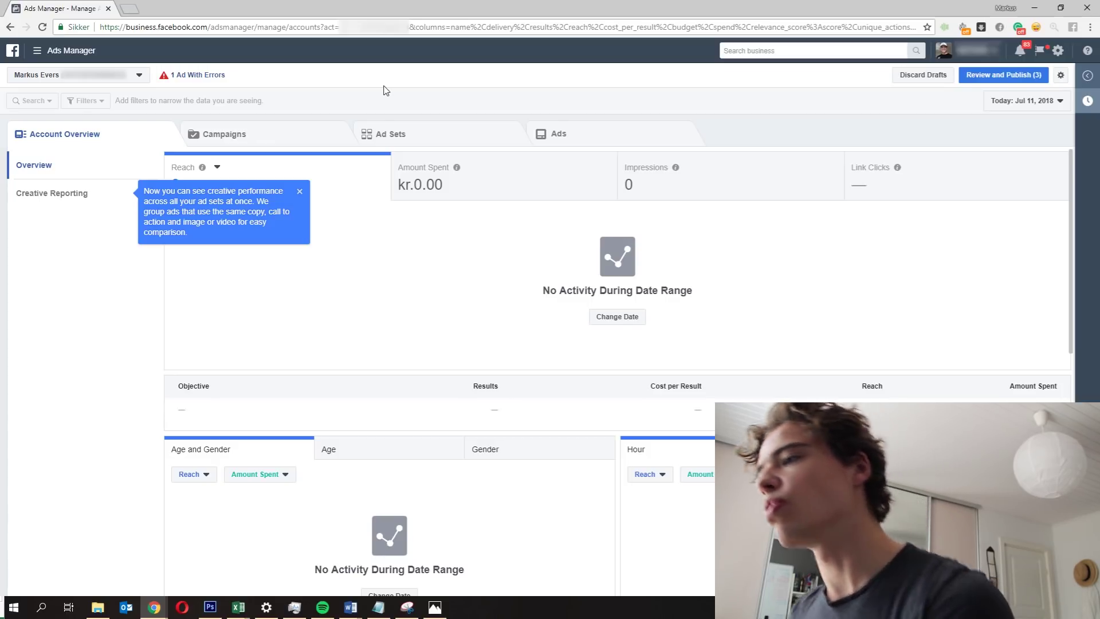
- Dismiss the creative reporting tip and look through the account overview's charts, location map and account table
left_click(300, 191)
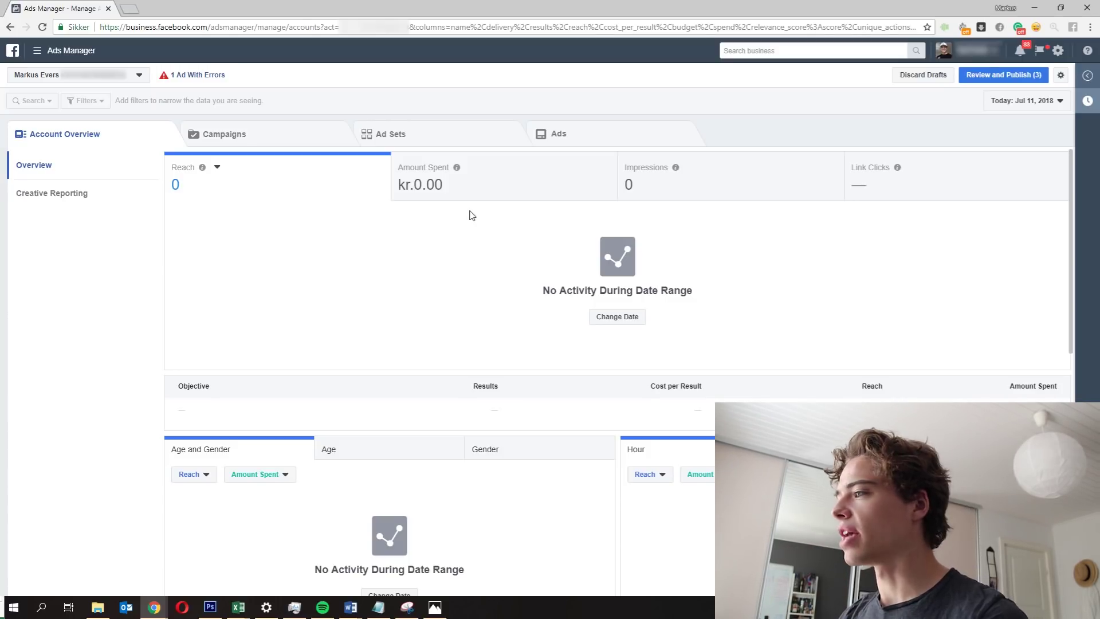
scroll(468, 367, "down", 7)
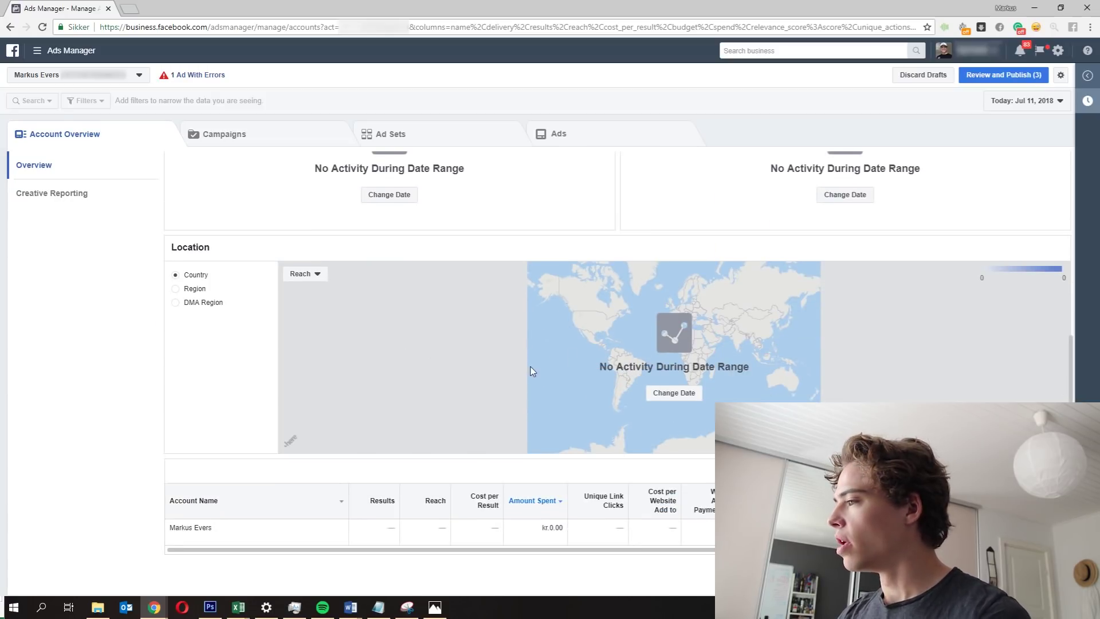
scroll(505, 365, "up", 4)
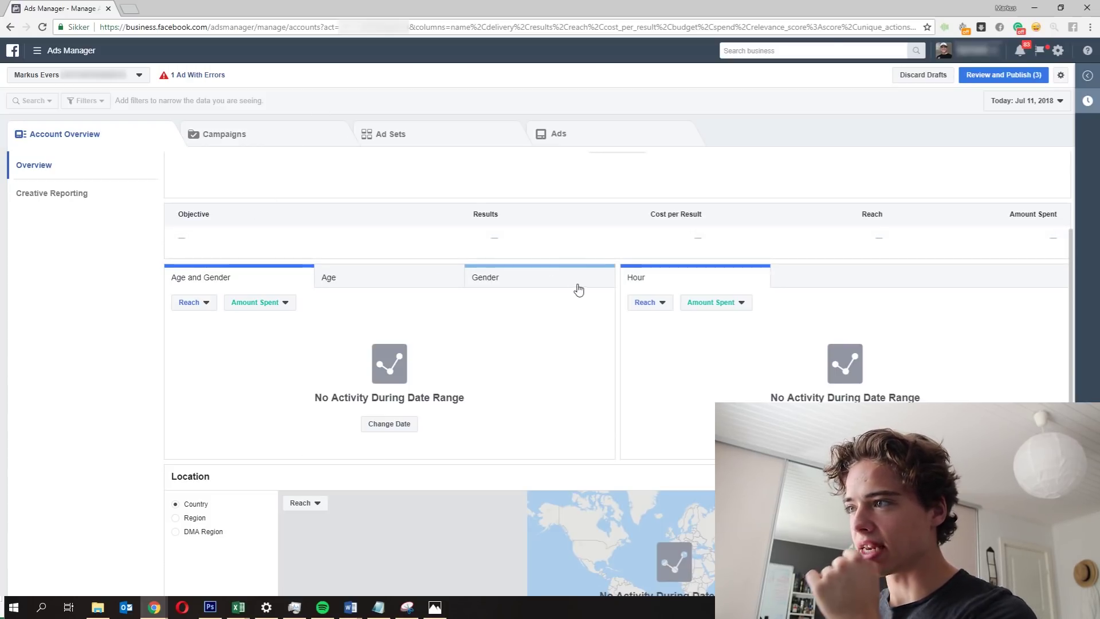
- Show the campaigns list with the Performance (Default) column preset
left_click(241, 135)
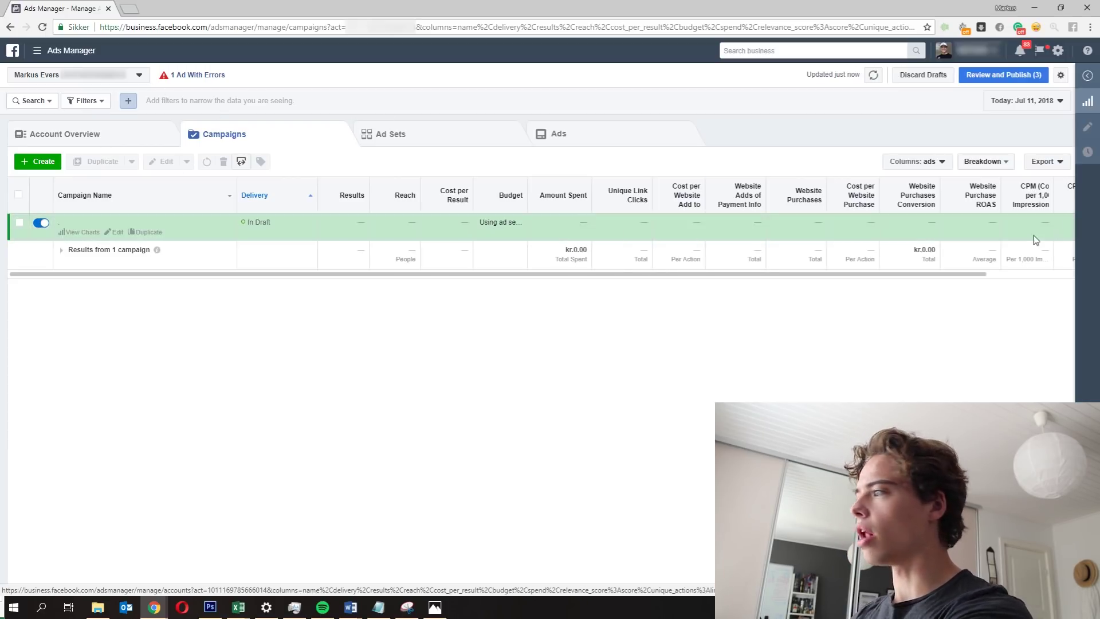
left_click(941, 163)
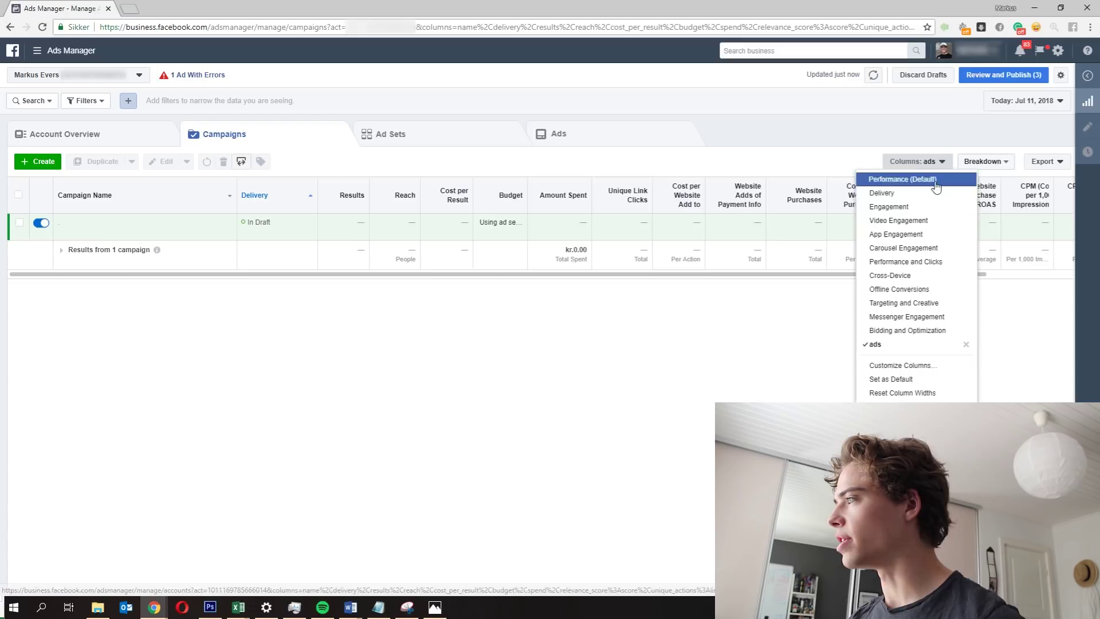
left_click(913, 183)
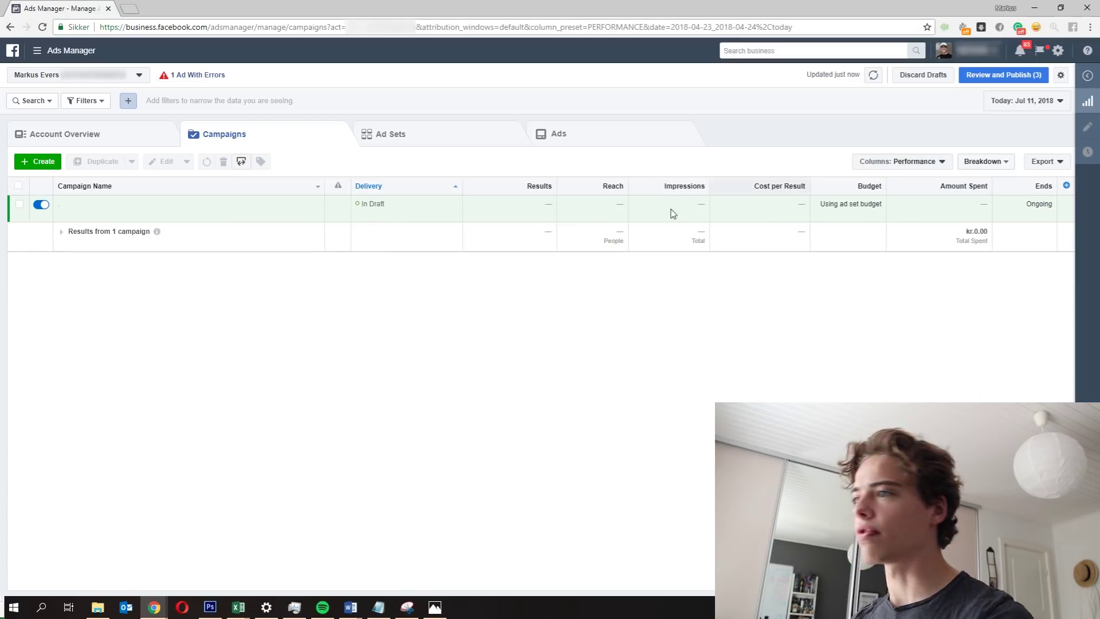
- Switch the campaign table back to the saved "ads" column preset and look across its remaining columns
left_click(885, 162)
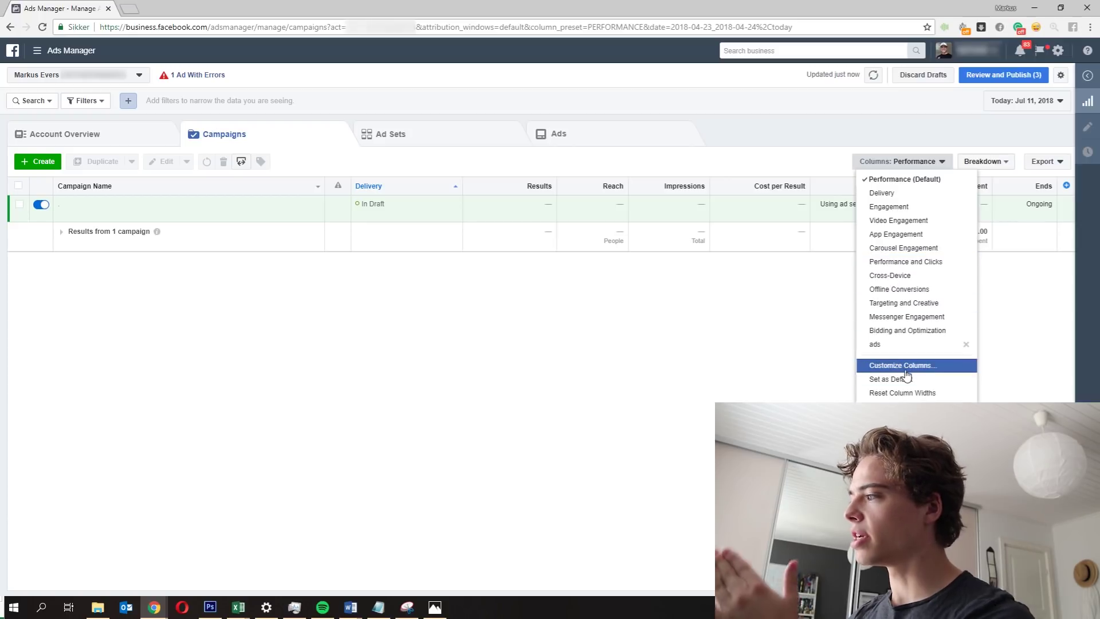
left_click(903, 351)
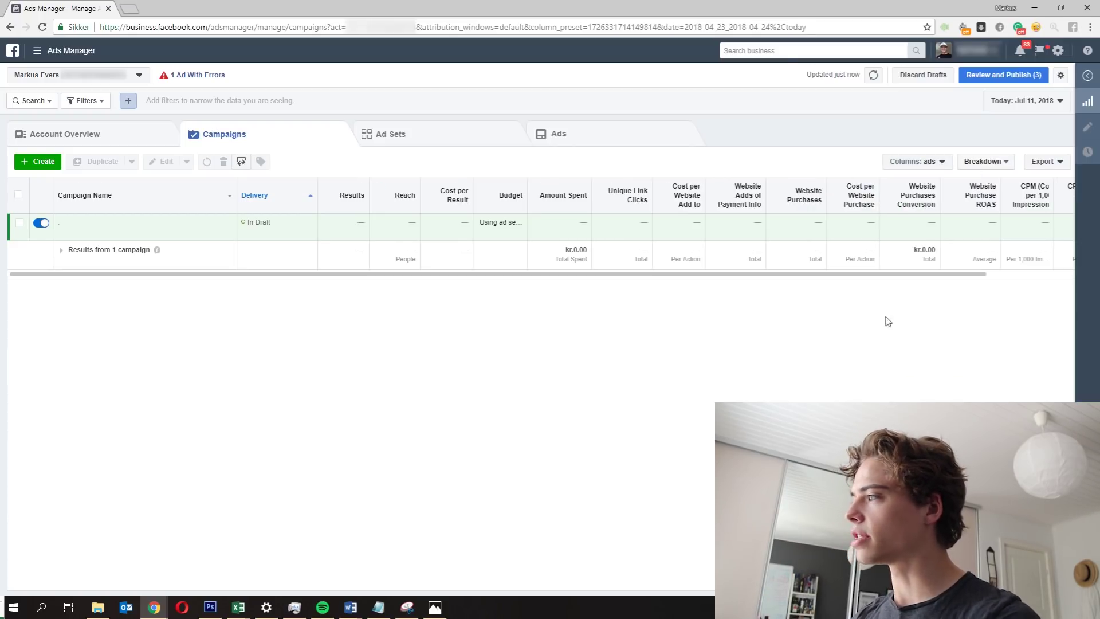
left_click_drag(596, 277, 740, 305)
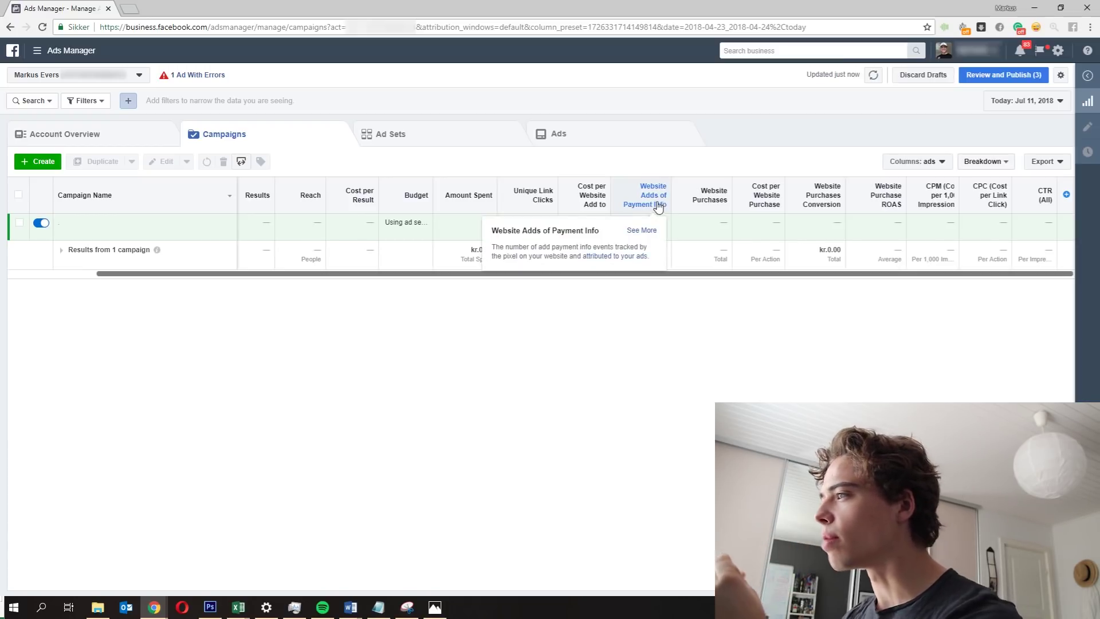
- Customize the table columns, searching for "add" to include Website Adds to Cart and exclude Website Adds of Payment Info
left_click(936, 163)
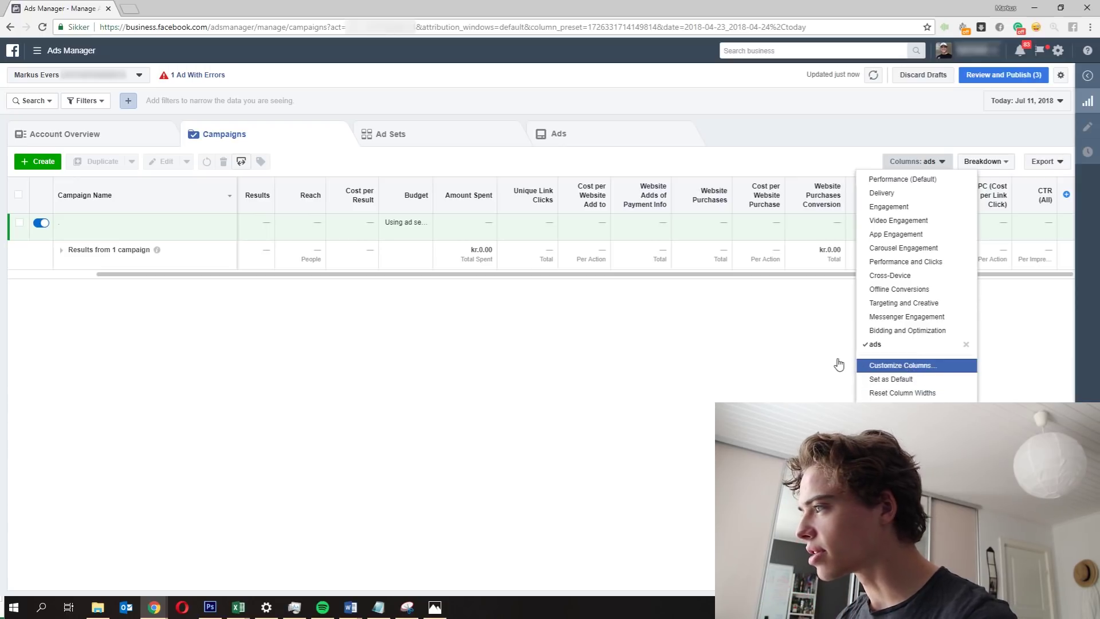
key("Return")
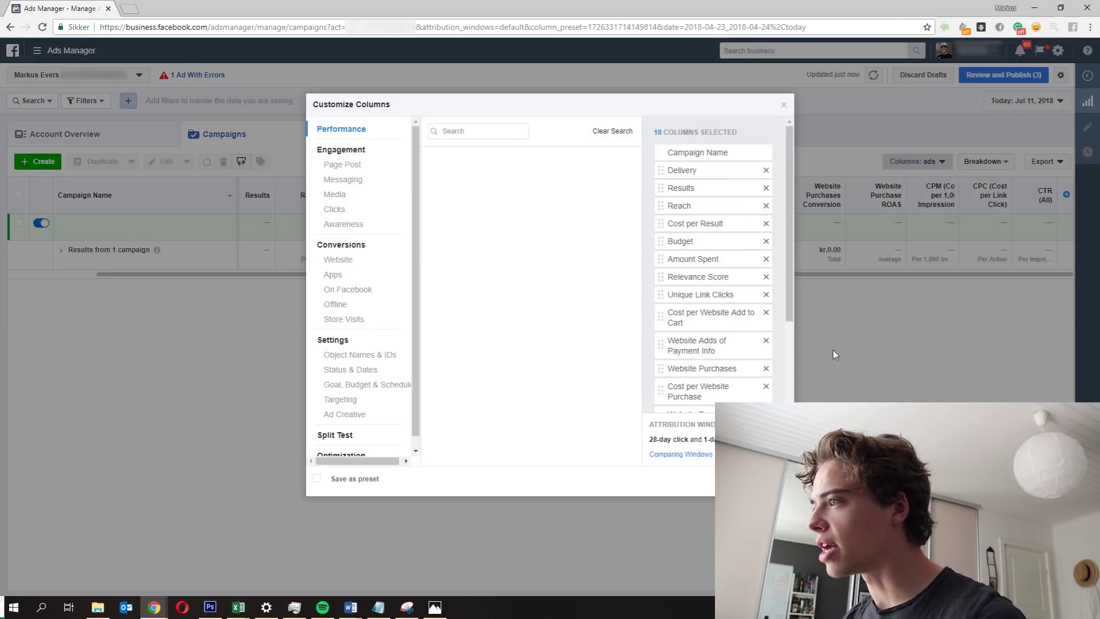
left_click(479, 133)
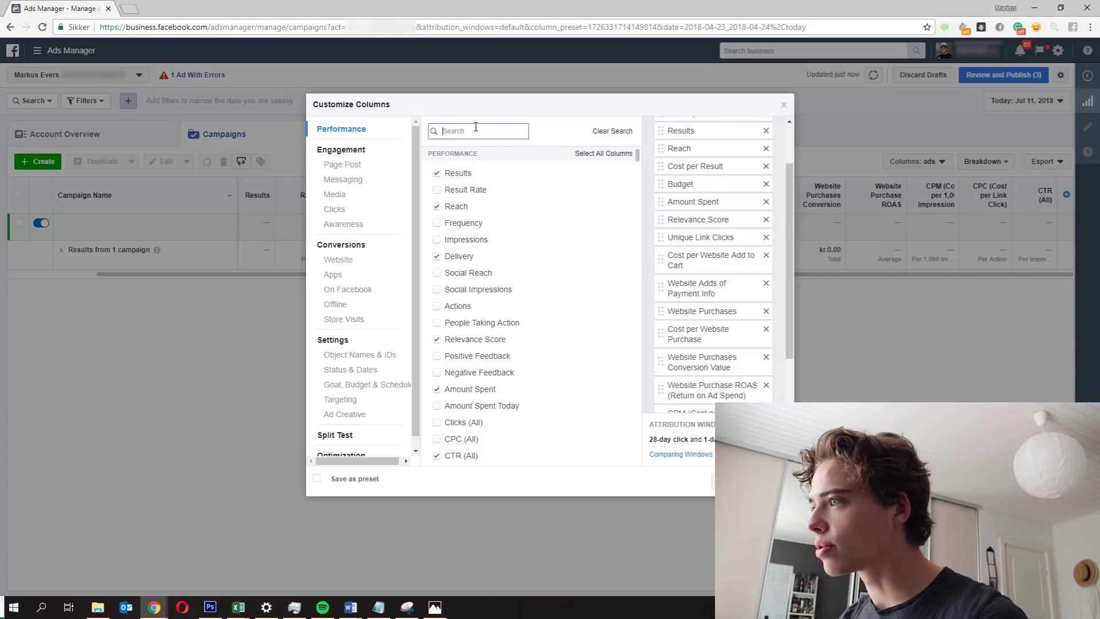
type("add")
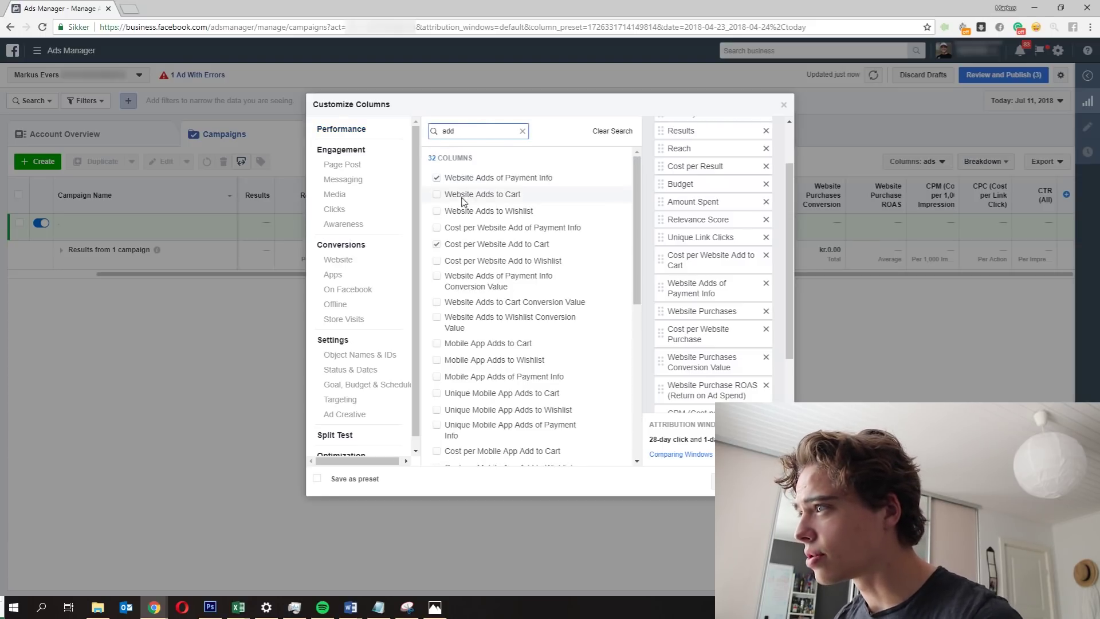
left_click(438, 195)
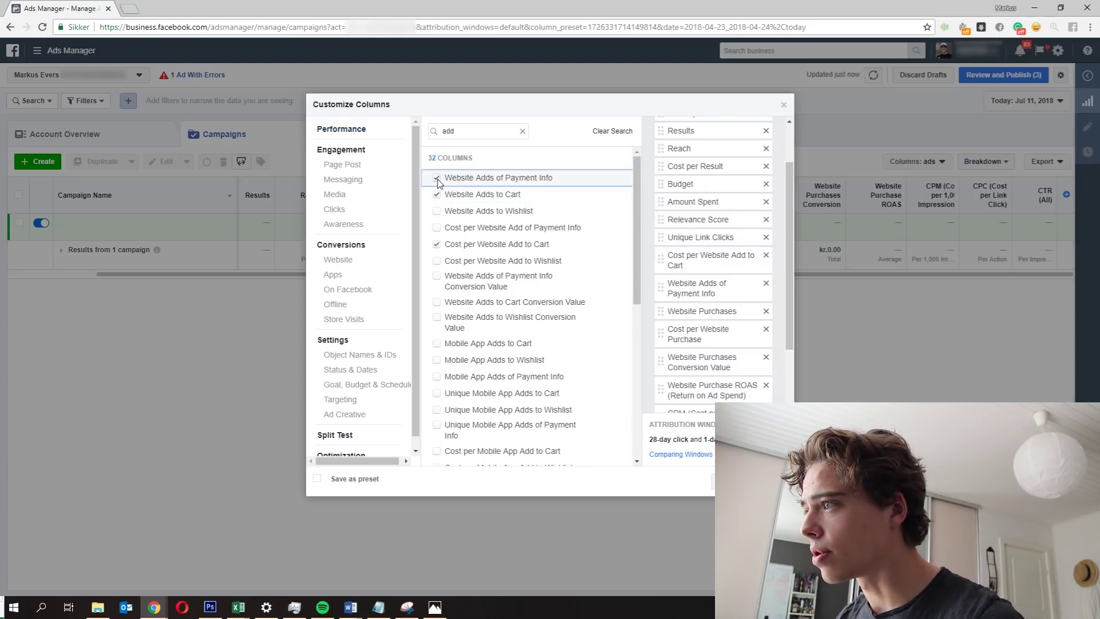
left_click(436, 178)
- Move Website Adds to Cart directly after Cost per Website Add to Cart and apply the column changes
scroll(720, 373, "down", 1)
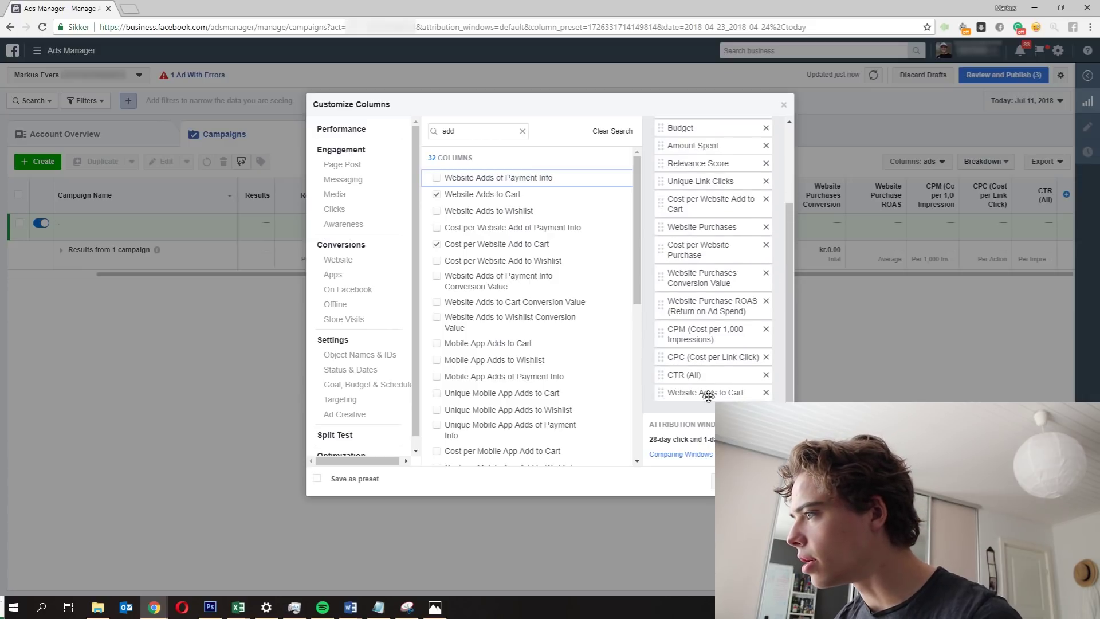
left_click_drag(709, 395, 725, 246)
scroll(727, 277, "up", 1)
scroll(713, 269, "down", 1)
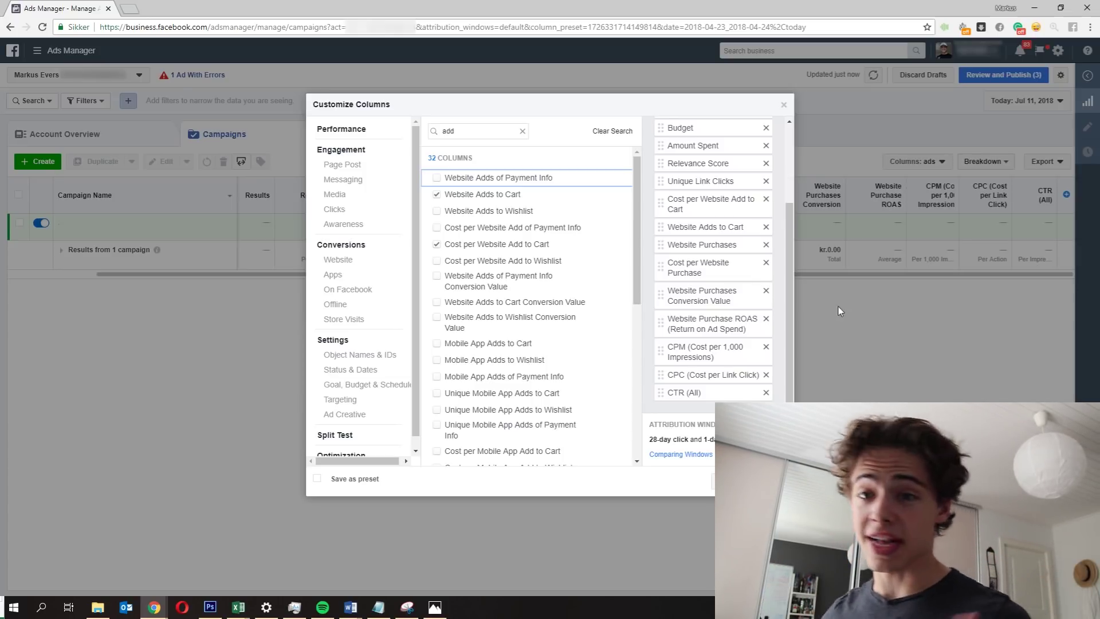
left_click(765, 479)
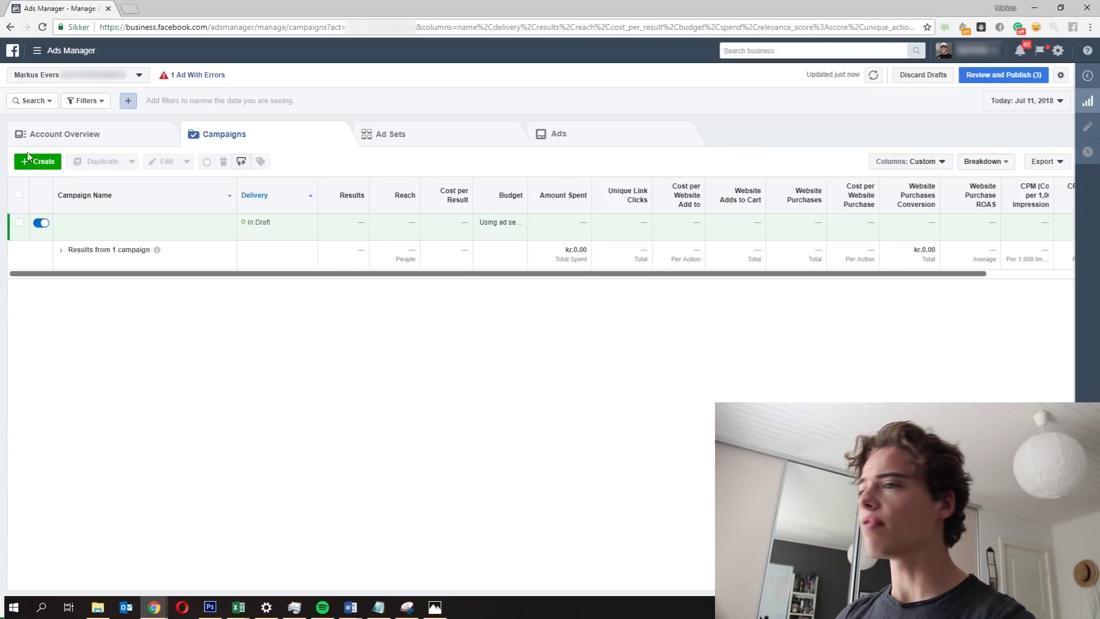
- Start a new campaign in Quick Creation, name it "001 - TRF - marble case" and copy the name
left_click(39, 162)
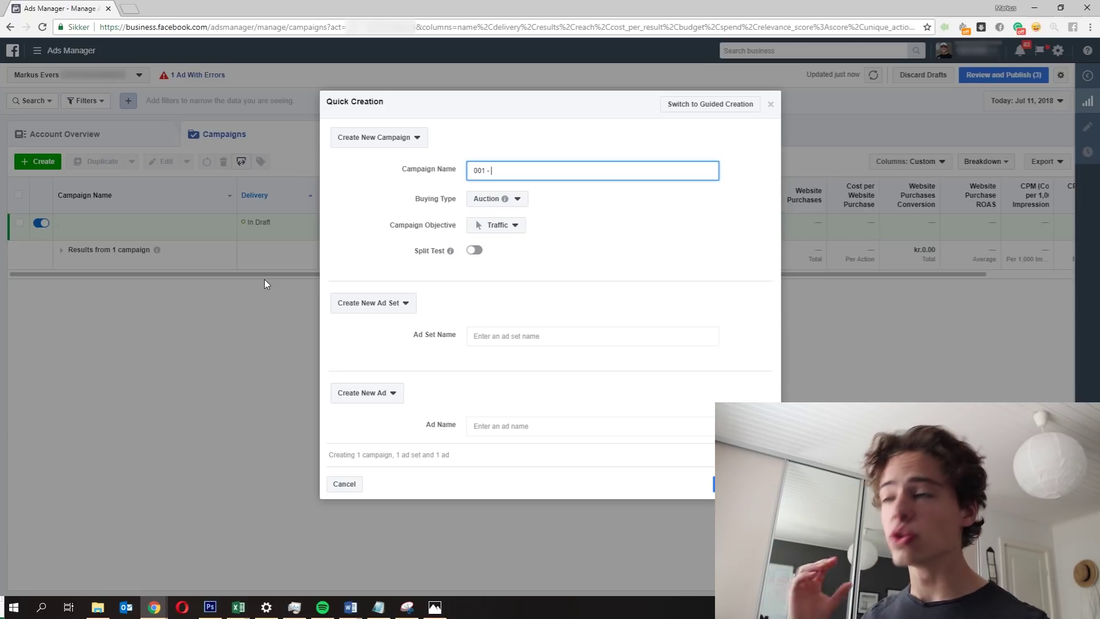
type("TRF -")
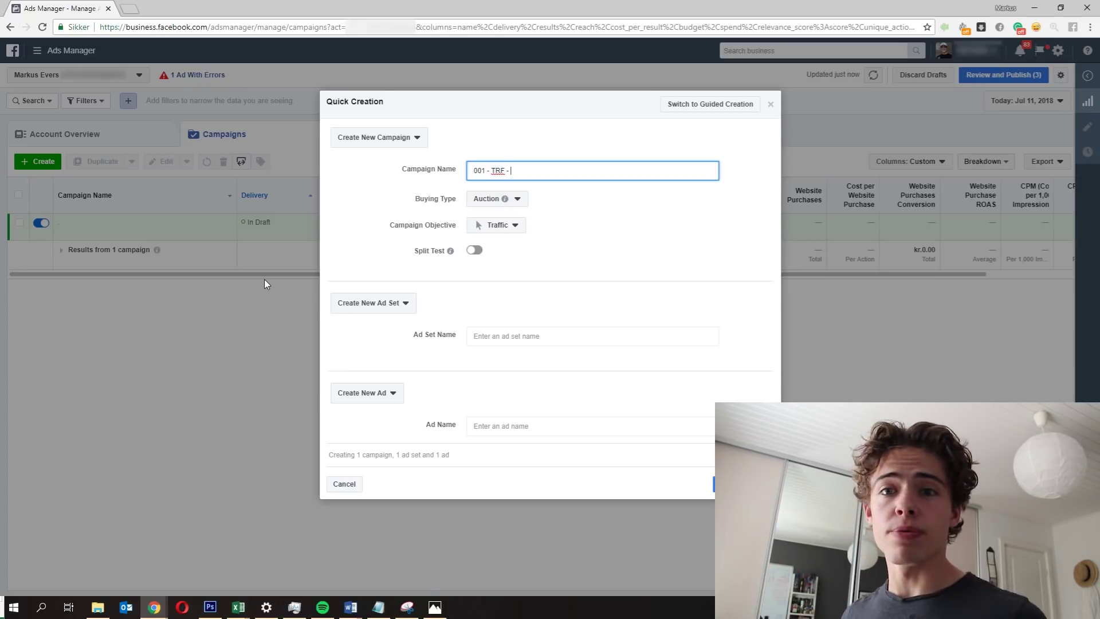
type("marble")
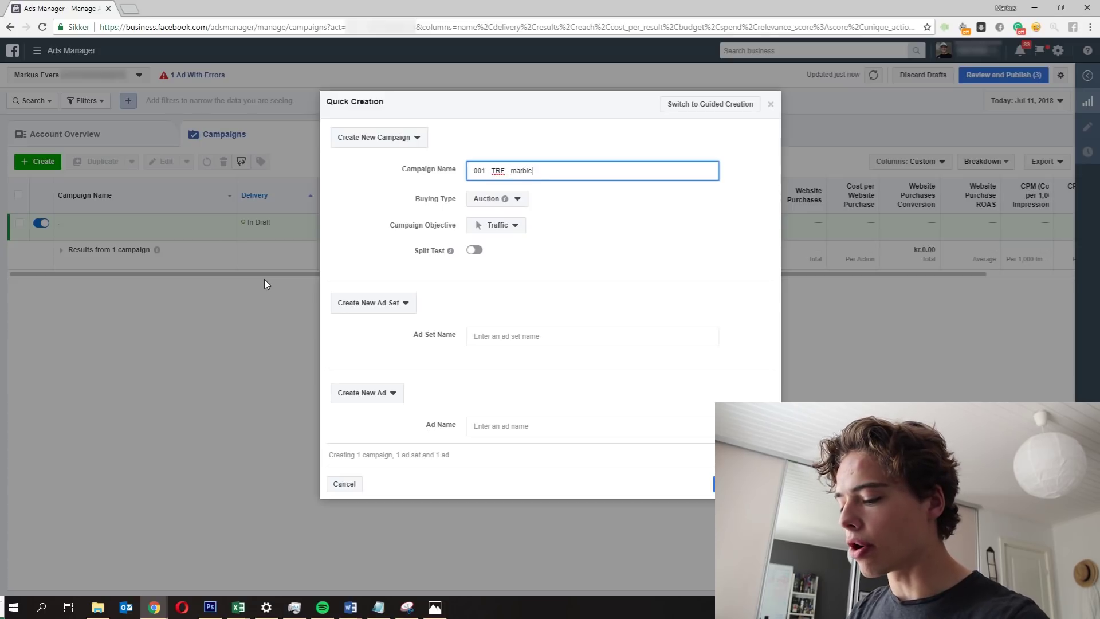
type(" case")
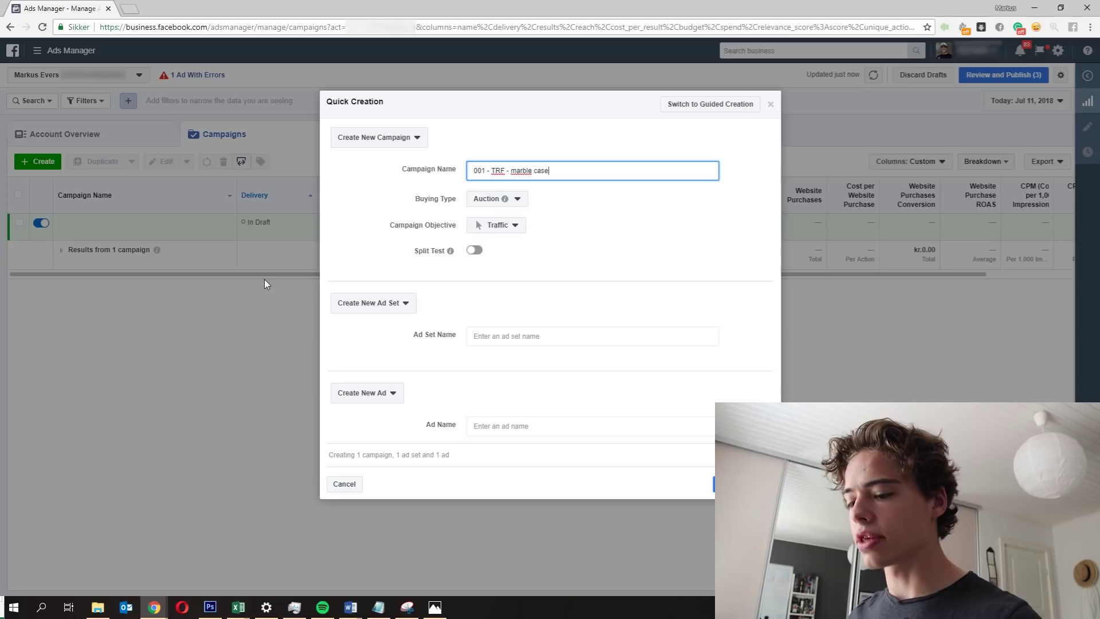
key("ctrl+a")
key("ctrl+c")
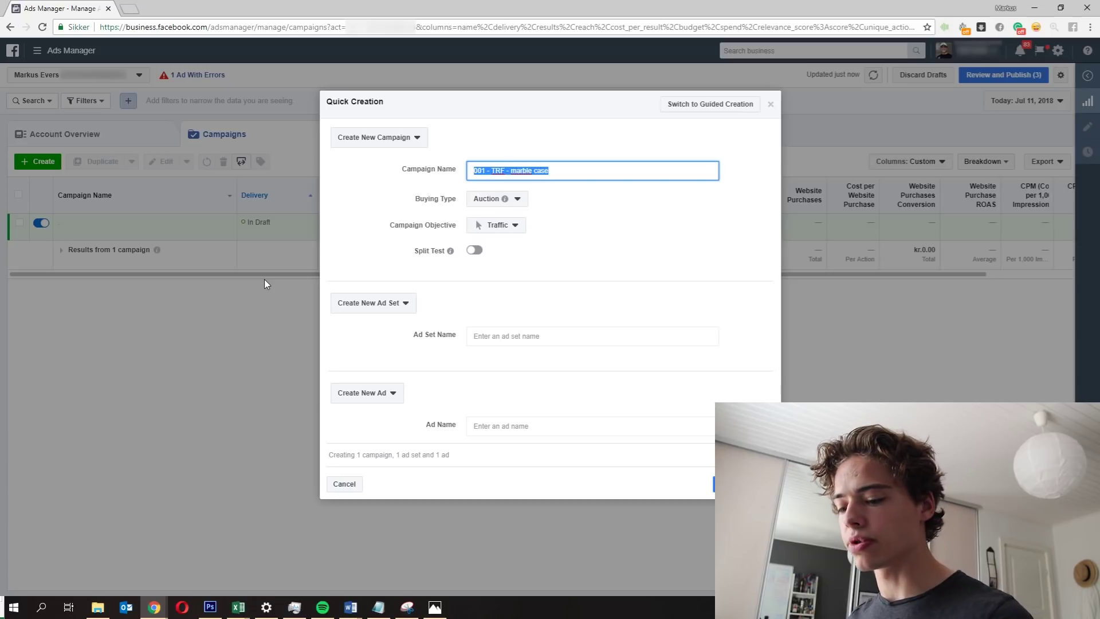
- Reuse the copied name "001 - TRF - marble case" for both the ad set and the ad
left_click(492, 225)
left_click(569, 336)
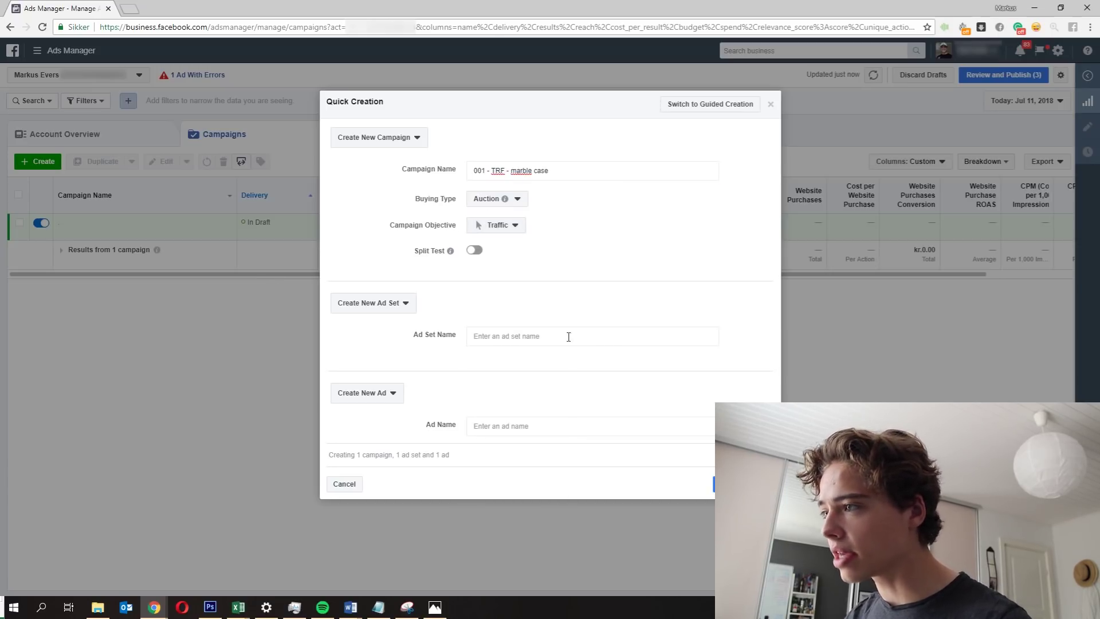
left_click(517, 339)
key("ctrl+v")
left_click(511, 429)
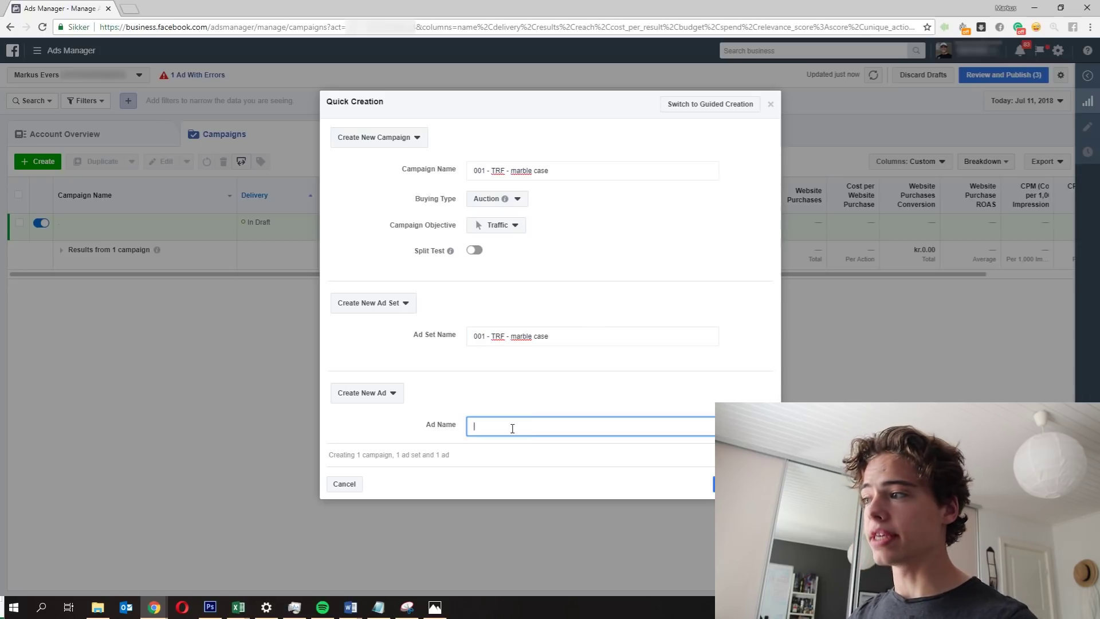
key("ctrl+v")
left_click(596, 284)
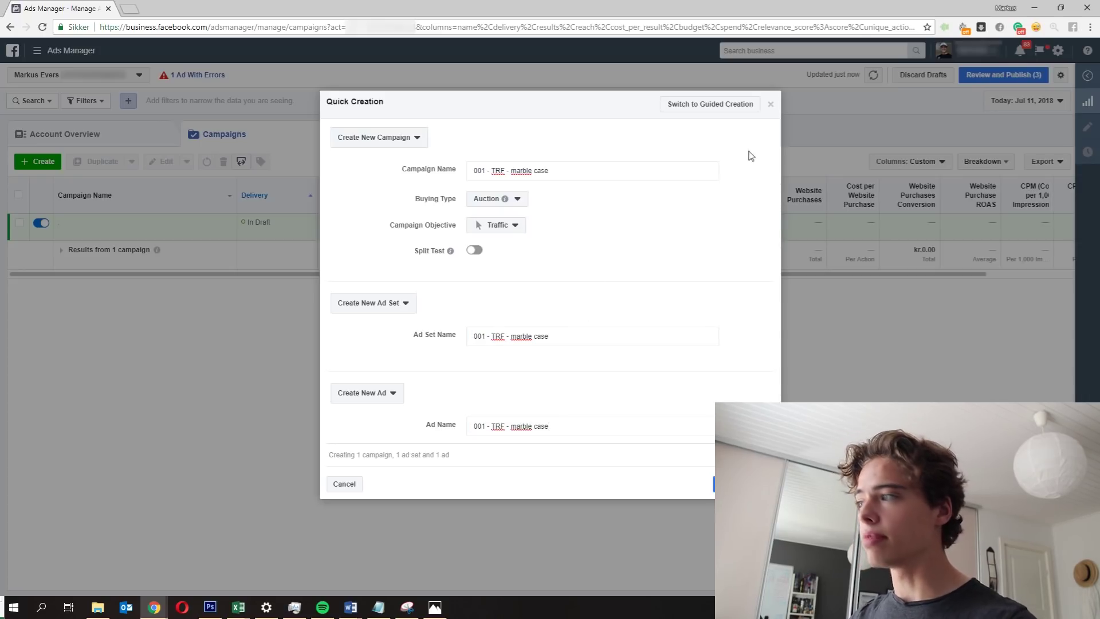
- Switch to Guided Creation and dismiss the summary of the previous draft and the Quick Creation tip
left_click(716, 106)
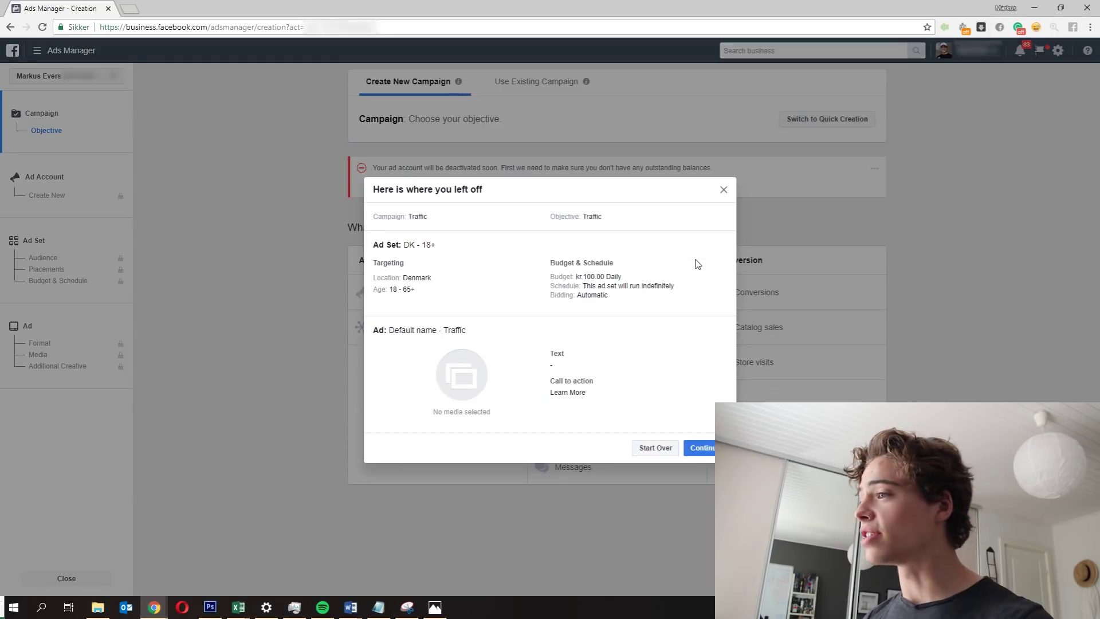
key("Escape")
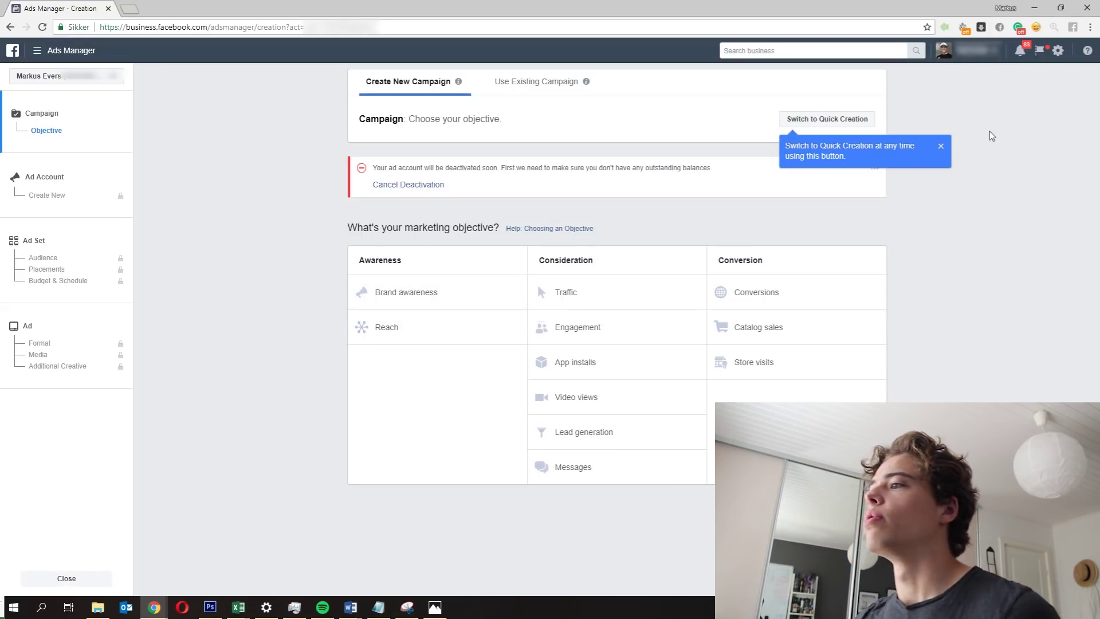
left_click(942, 147)
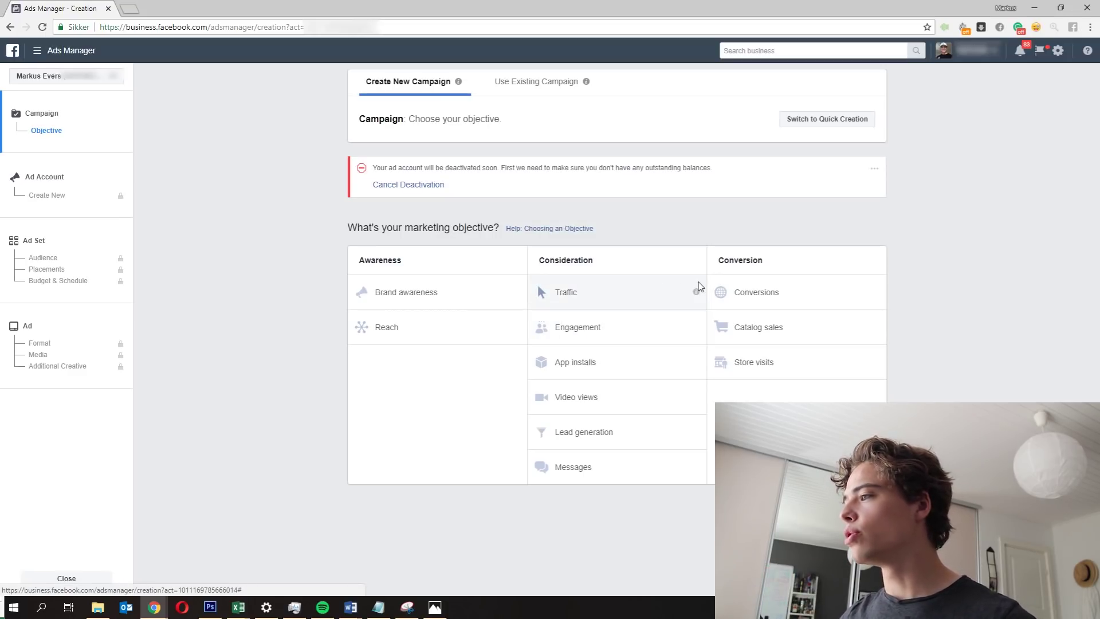
- Choose the Engagement objective, name the campaign "001 - PPE - Marble Case" and proceed to the ad account setup
mouse_move(698, 292)
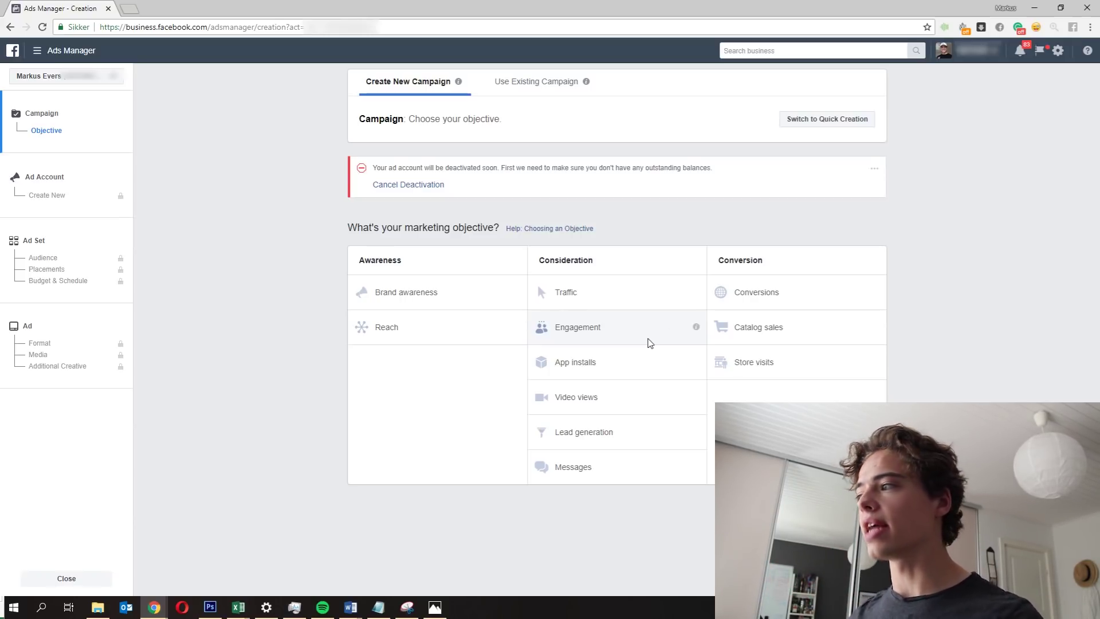
left_click(609, 325)
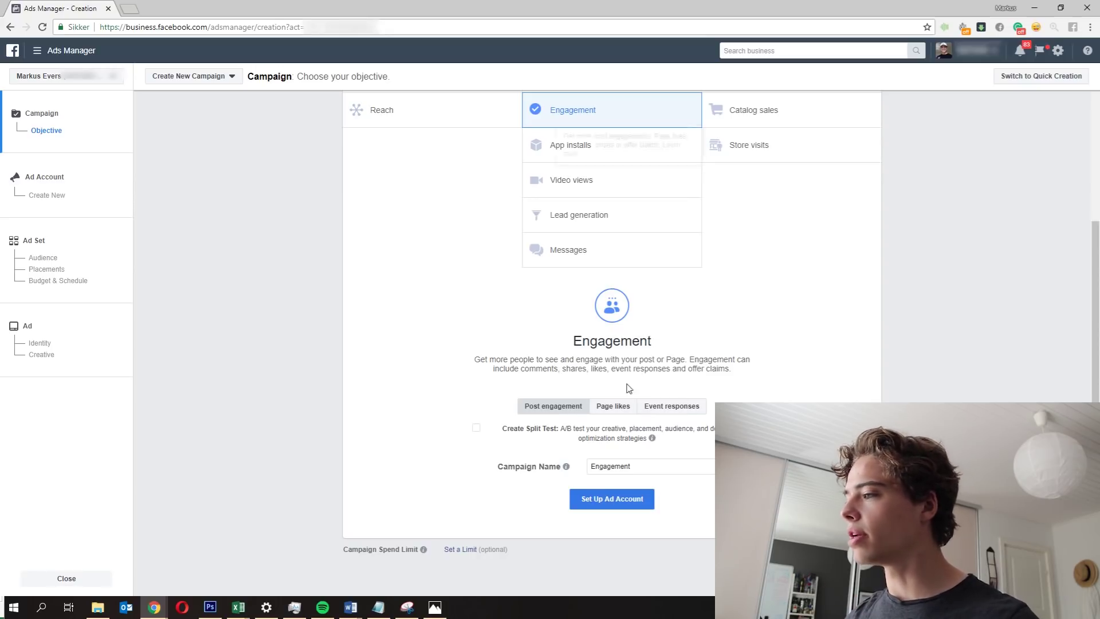
left_click(617, 462)
key("ctrl+a")
type("O")
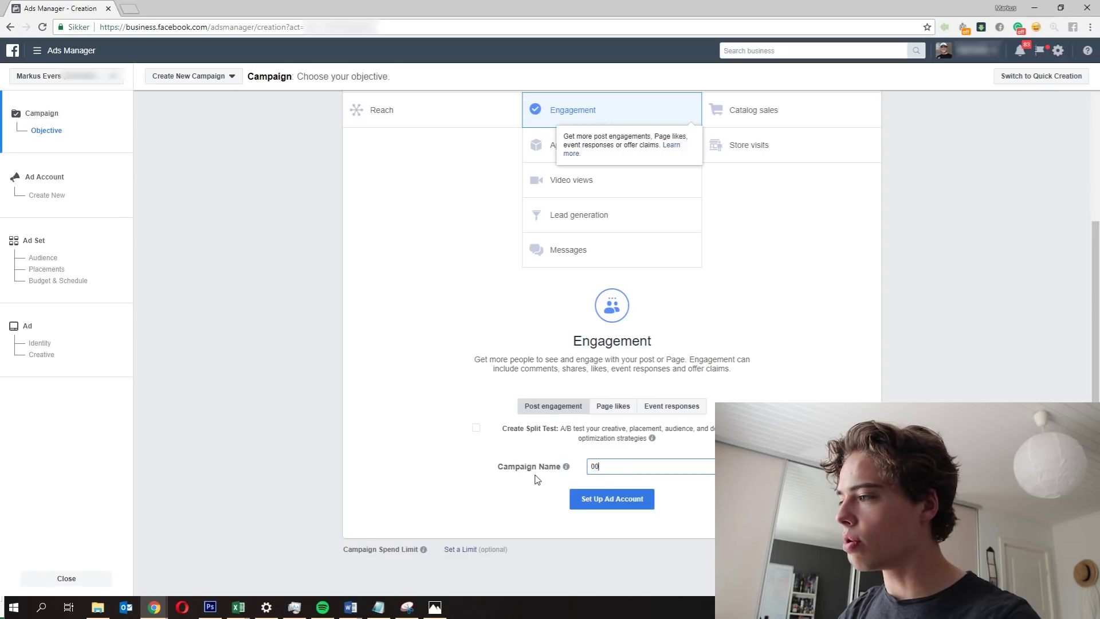
type("01 - PPE")
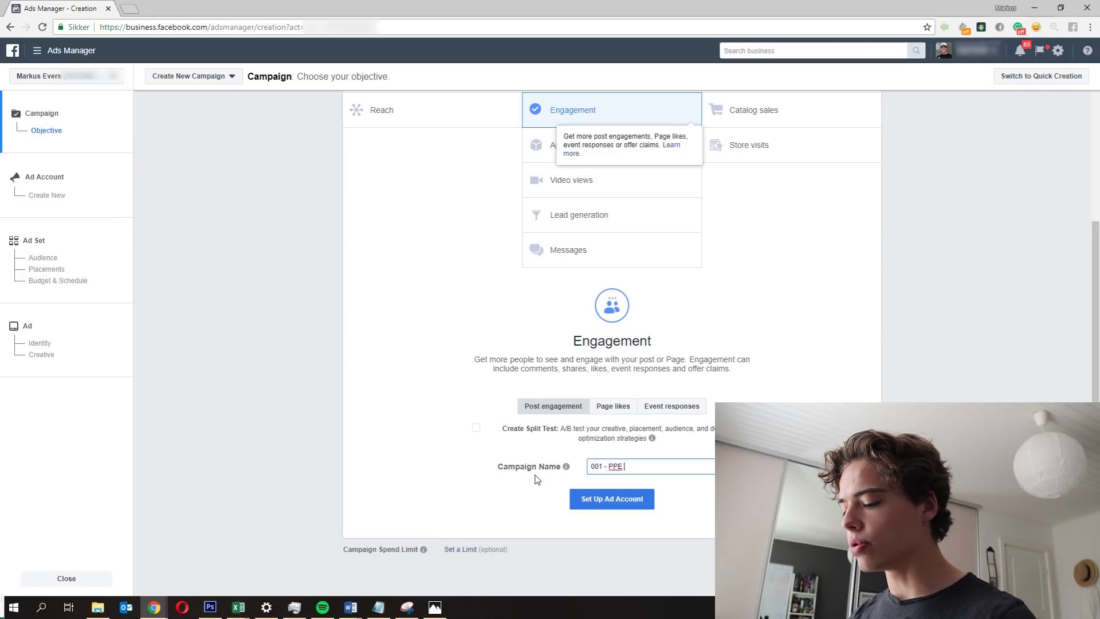
type(" - Marble")
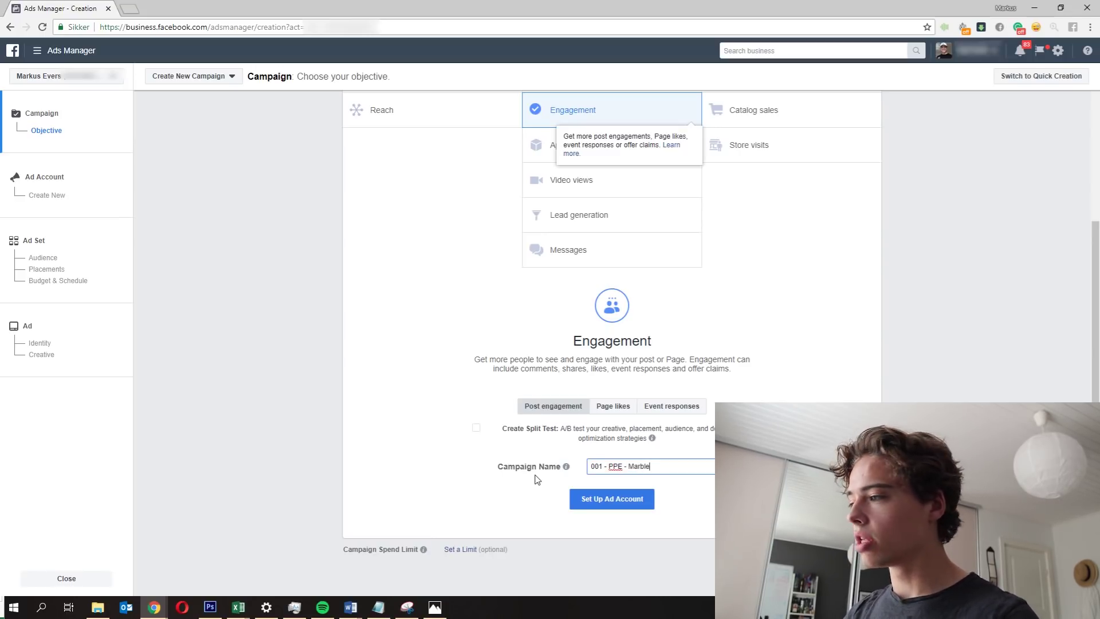
type(" Case")
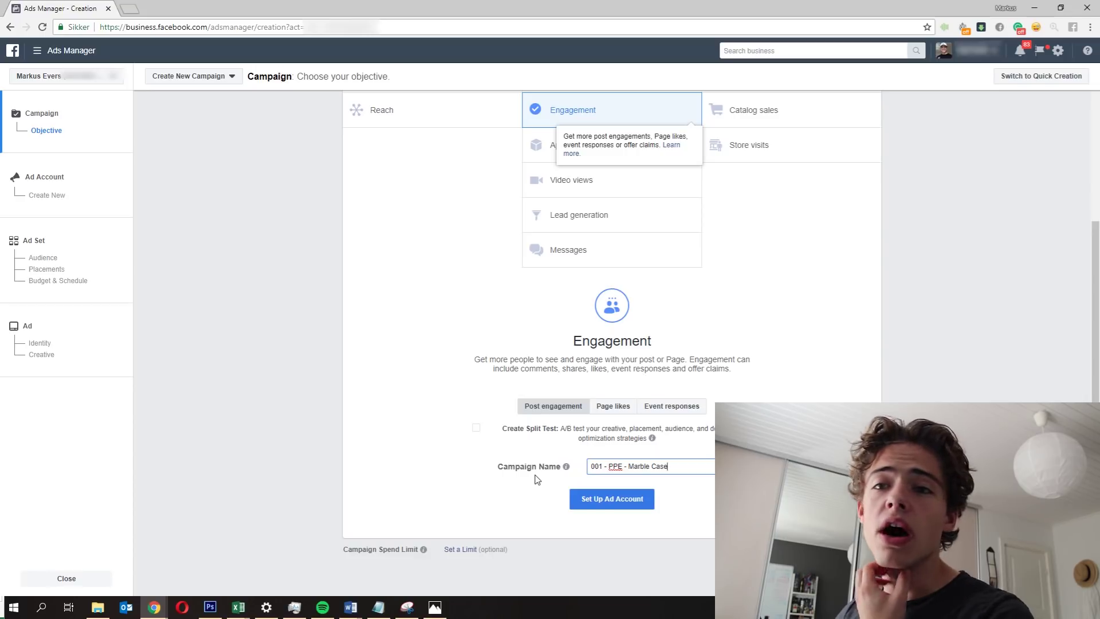
left_click(619, 500)
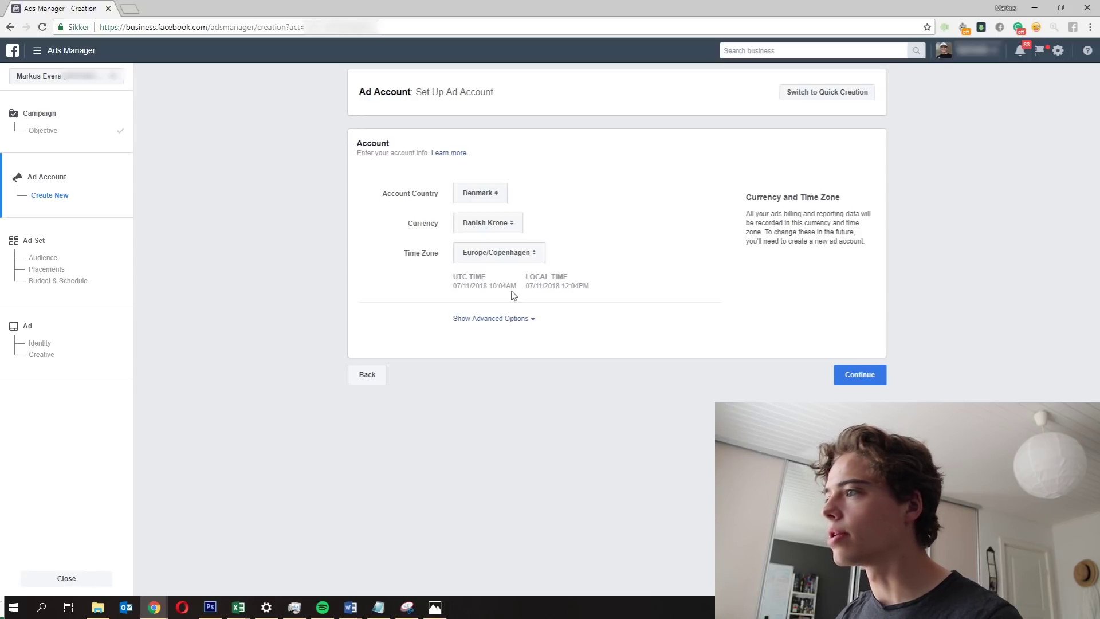
- Continue past the ad account setup with its given settings and name the new ad set "001 - PPE - Marble Case"
left_click(877, 383)
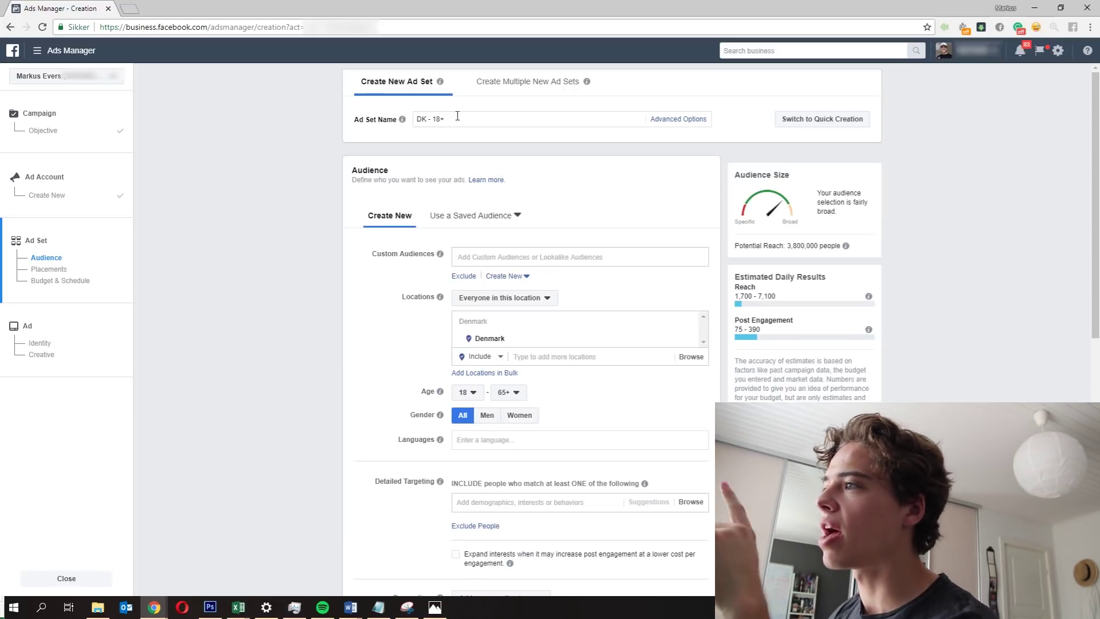
left_click_drag(453, 118, 392, 119)
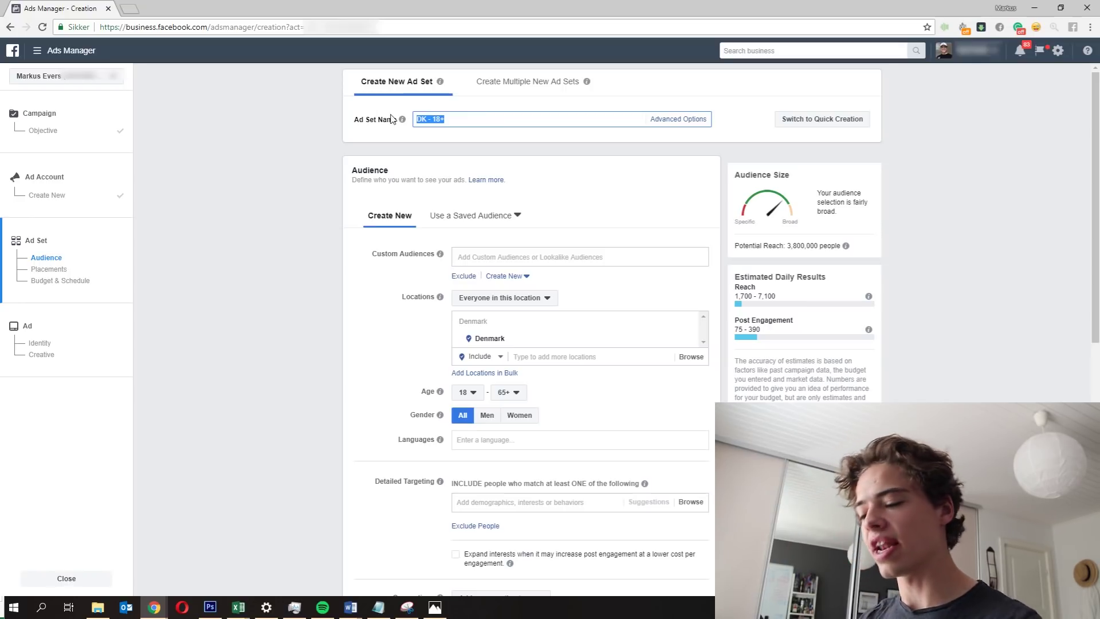
type("0")
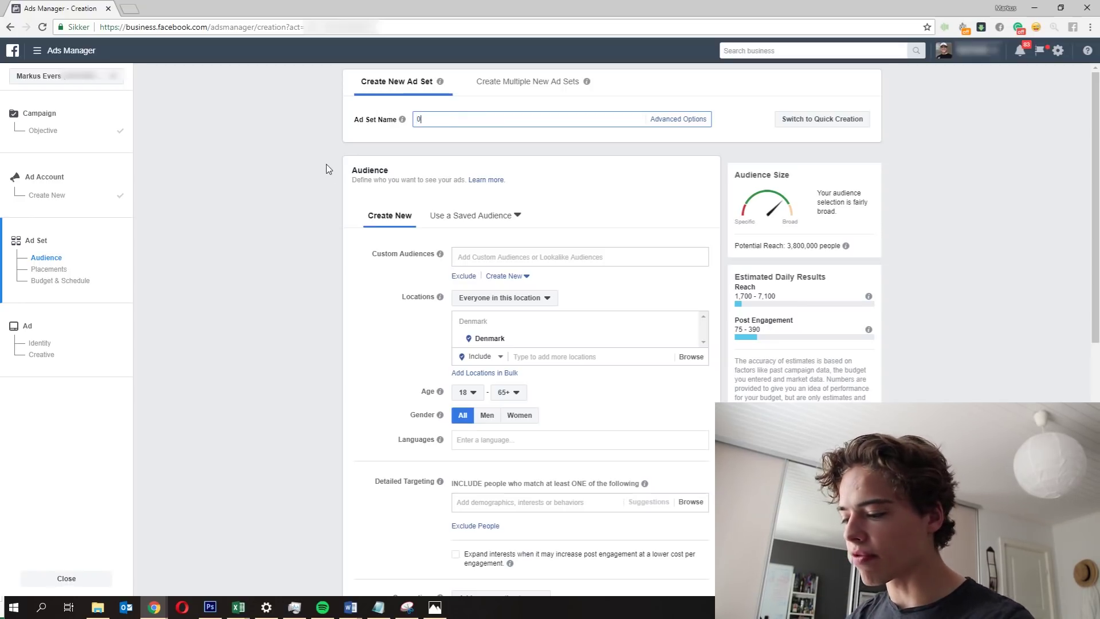
type("01 - PPE -")
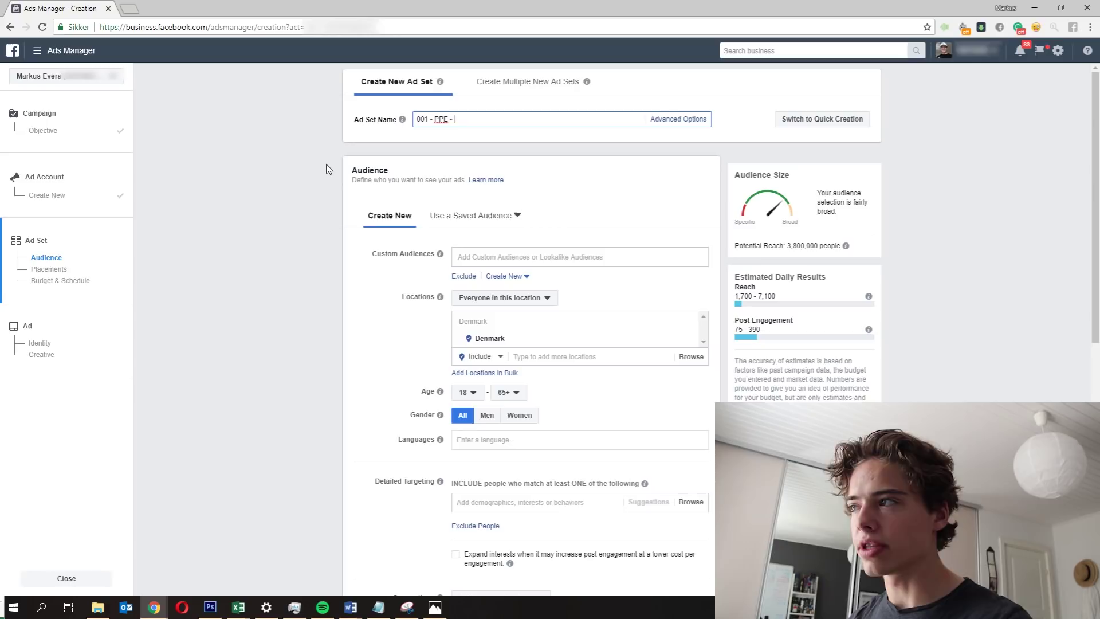
type(" Marble Case")
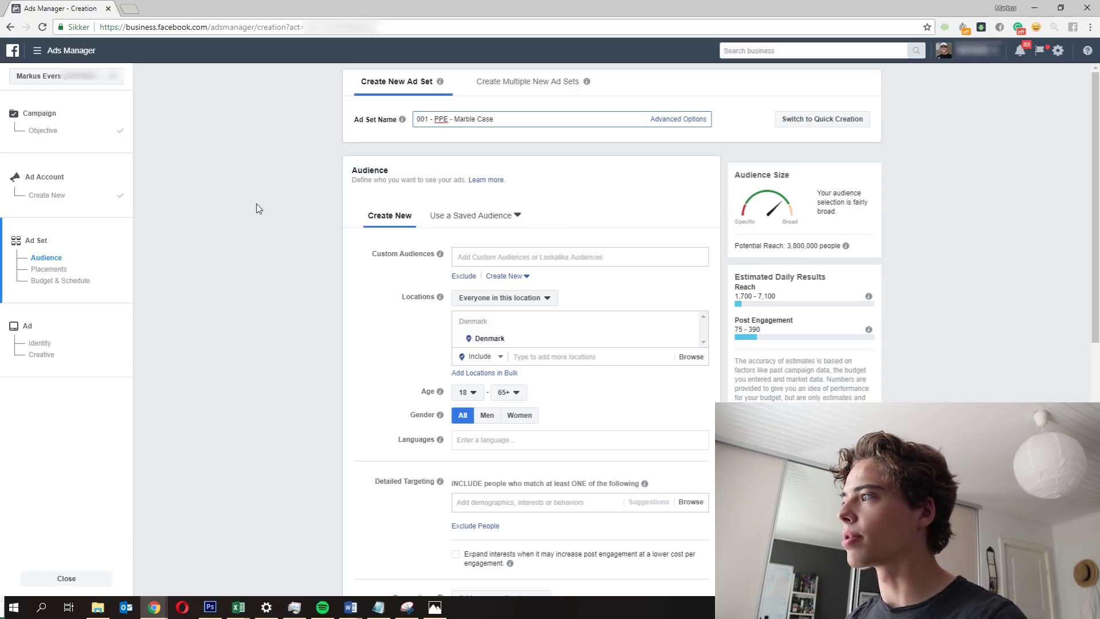
left_click(263, 204)
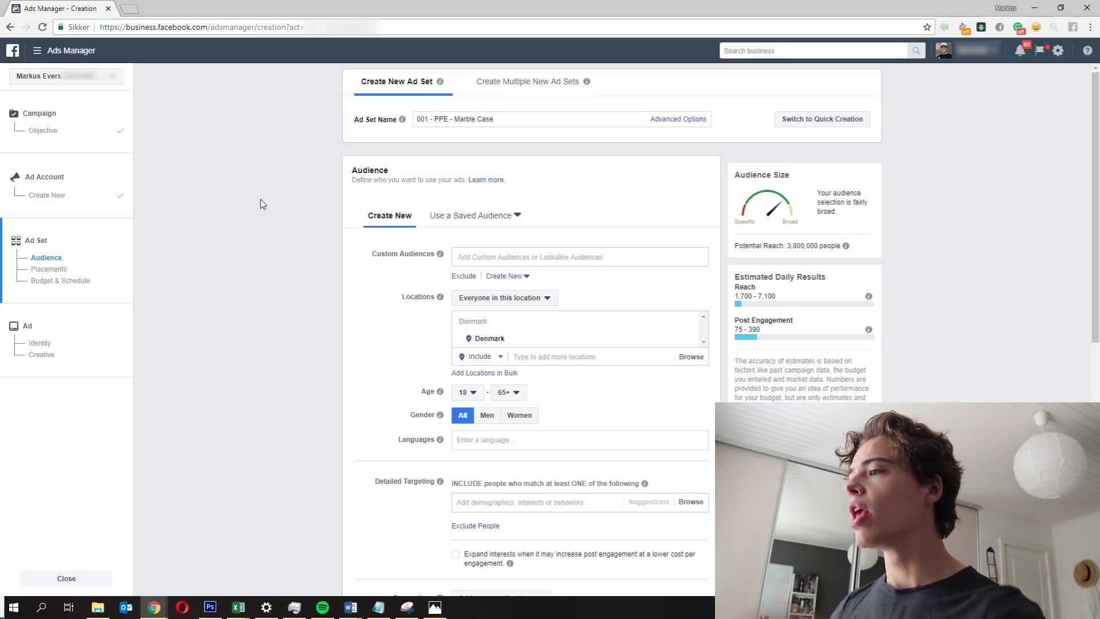
- Replace Denmark with United States as the audience location and restrict it to people who live in this location
scroll(301, 299, "down", 1)
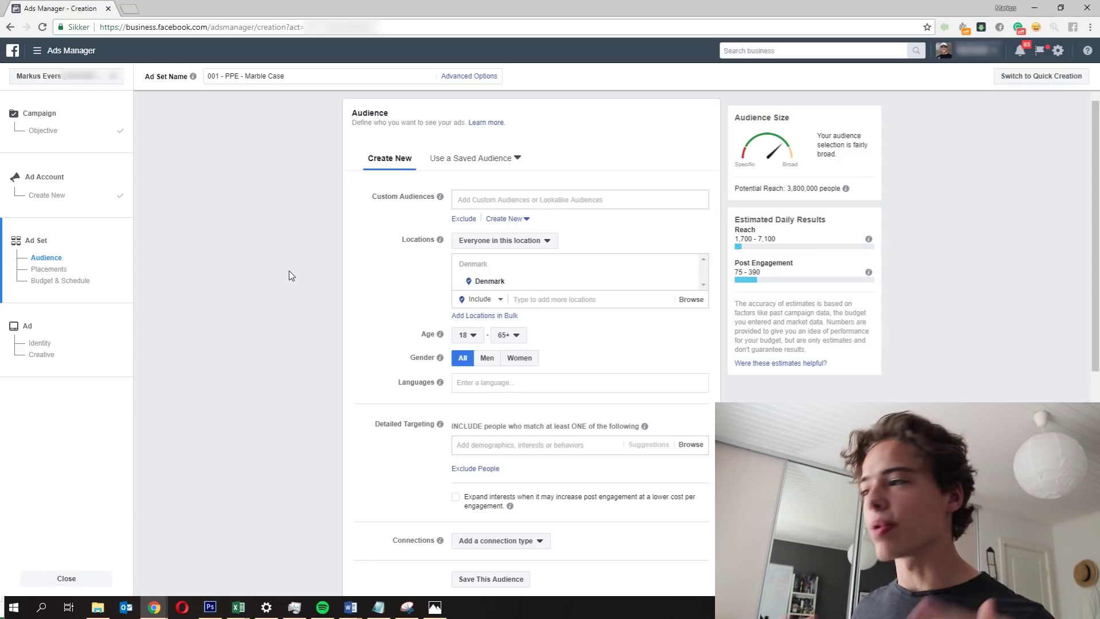
left_click(529, 243)
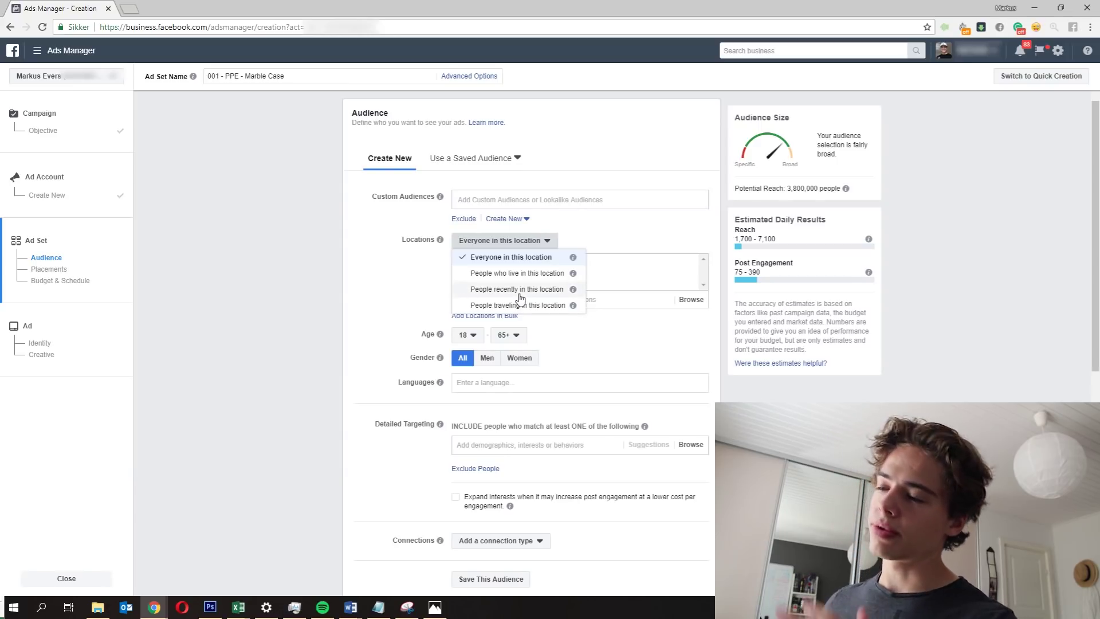
left_click(395, 272)
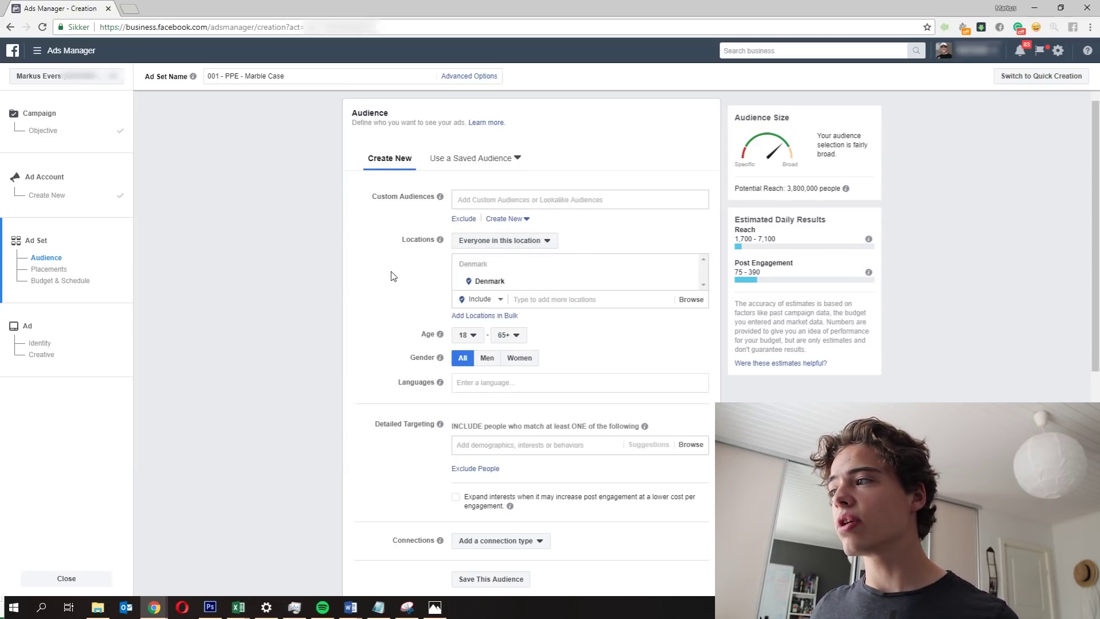
left_click(689, 283)
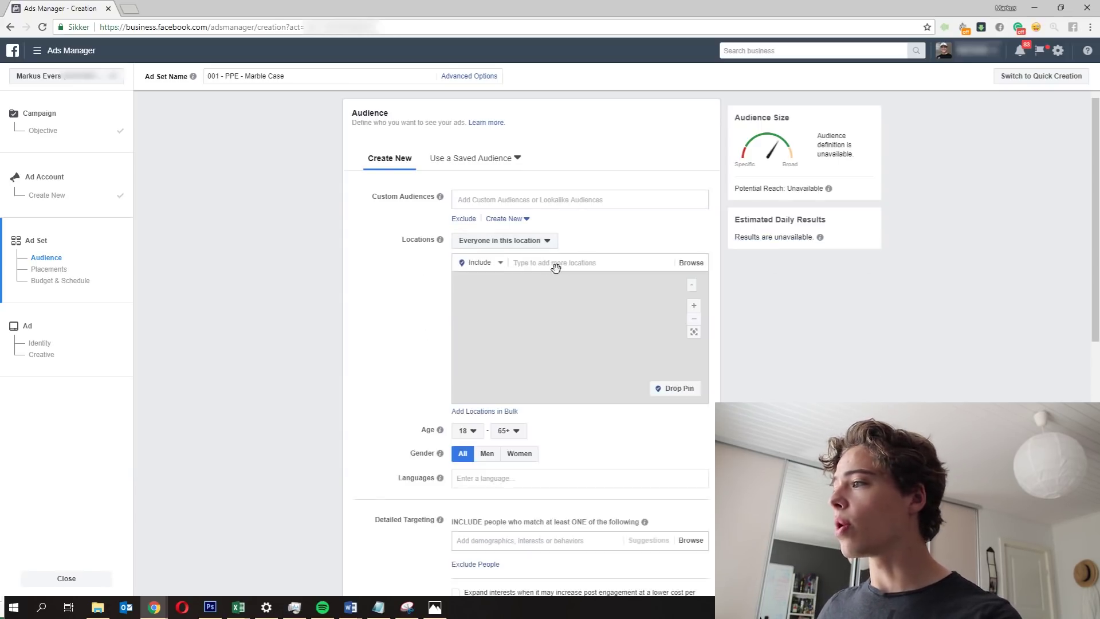
type("united st")
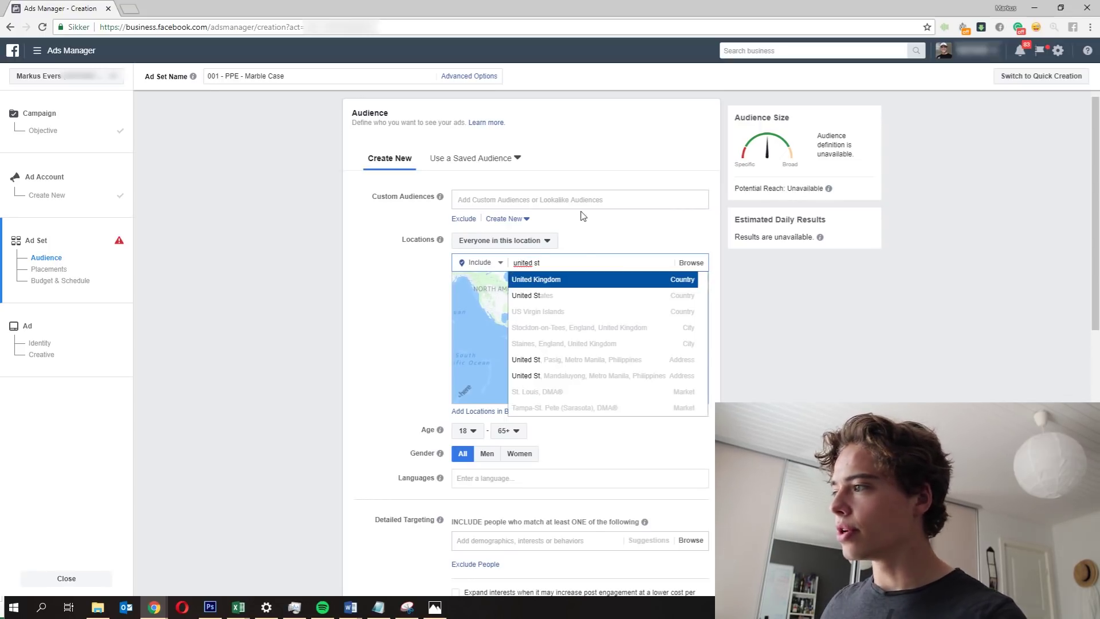
left_click(559, 296)
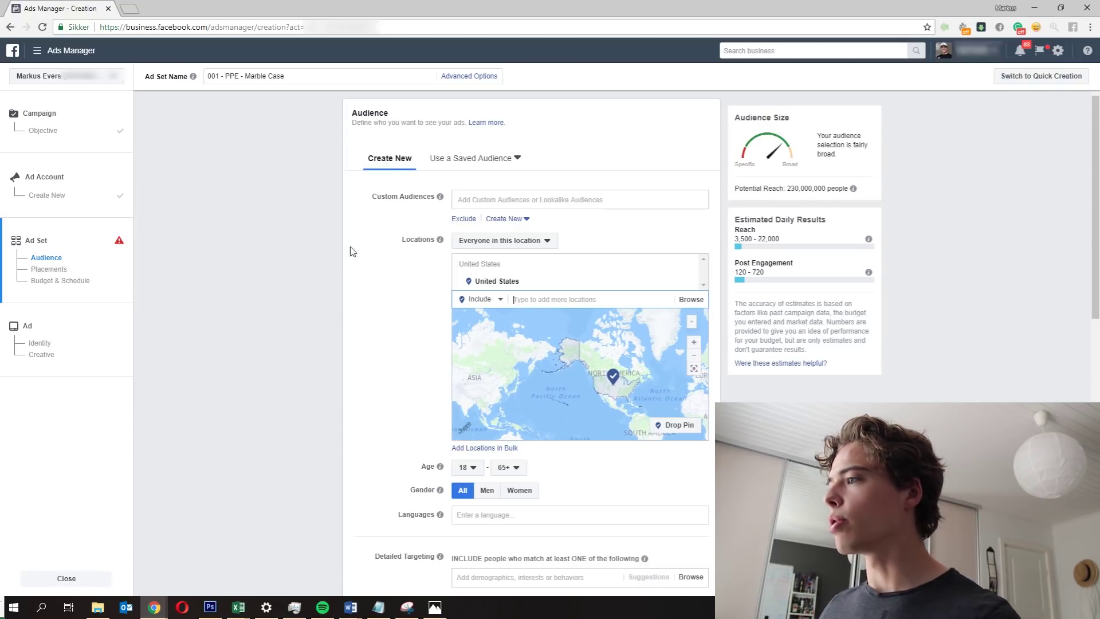
left_click(516, 241)
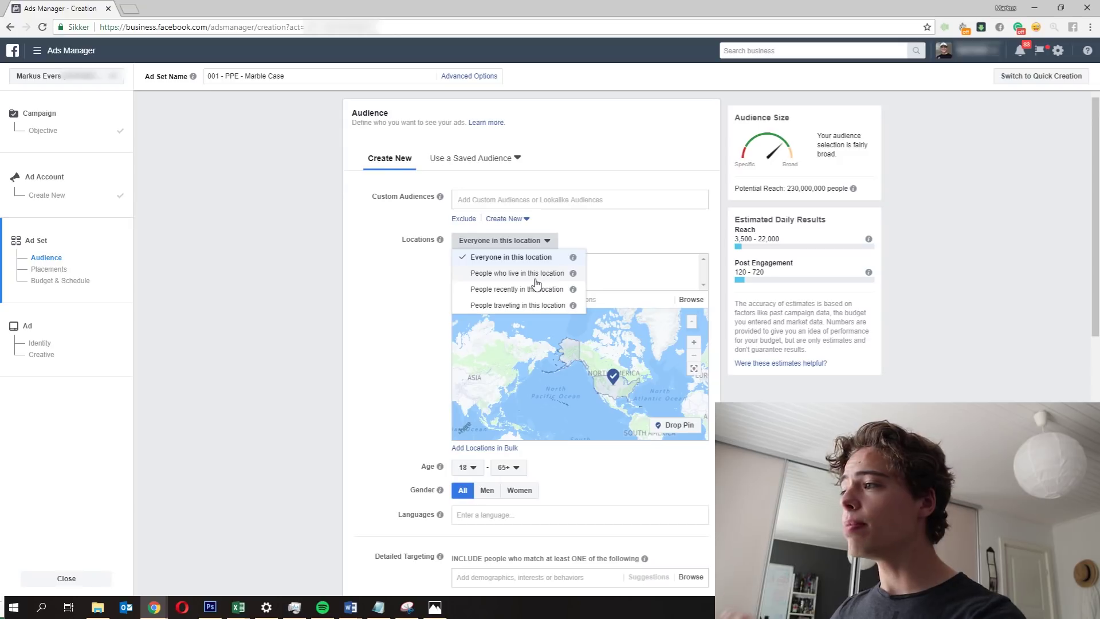
left_click(536, 275)
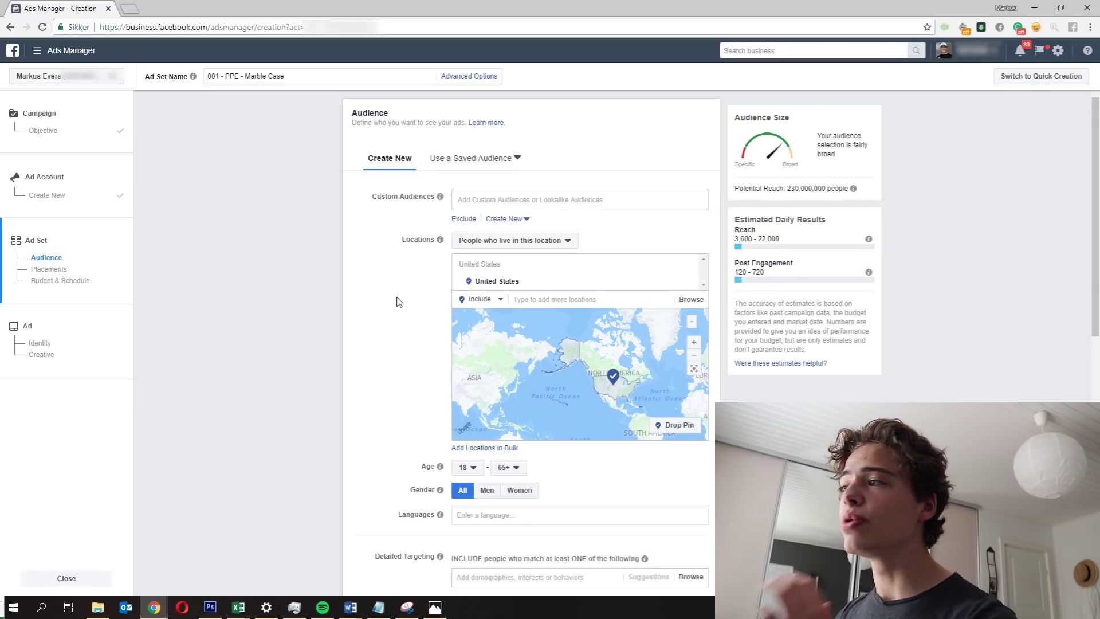
- Browse the selectable location regions, examine the countries grouped under Free trade areas, and close the list without adding any
scroll(395, 305, "down", 2)
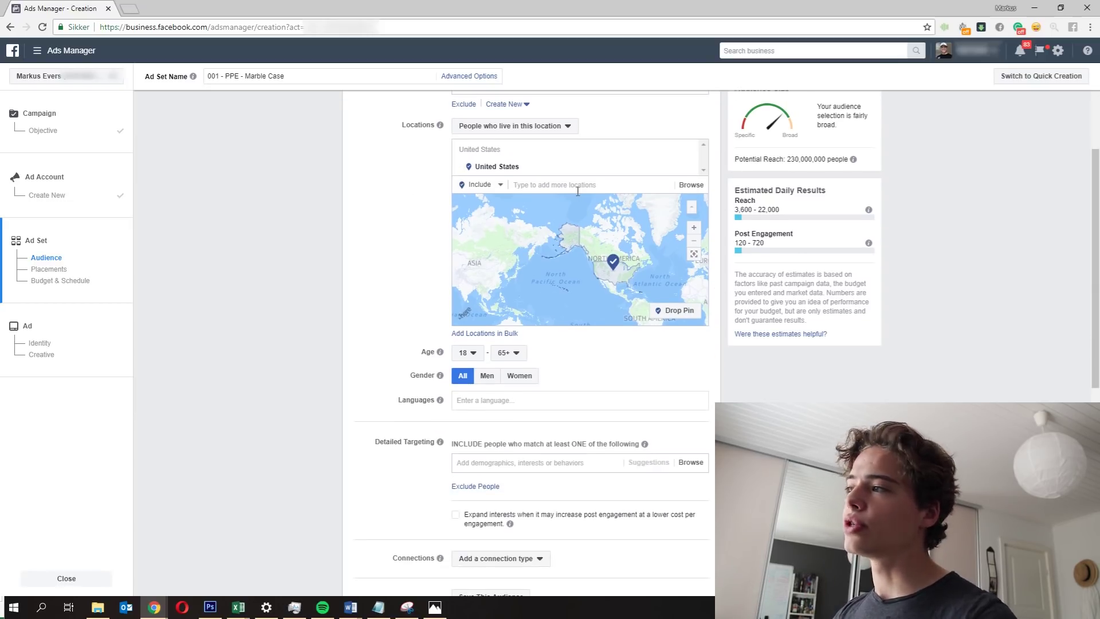
left_click(690, 189)
left_click(516, 220)
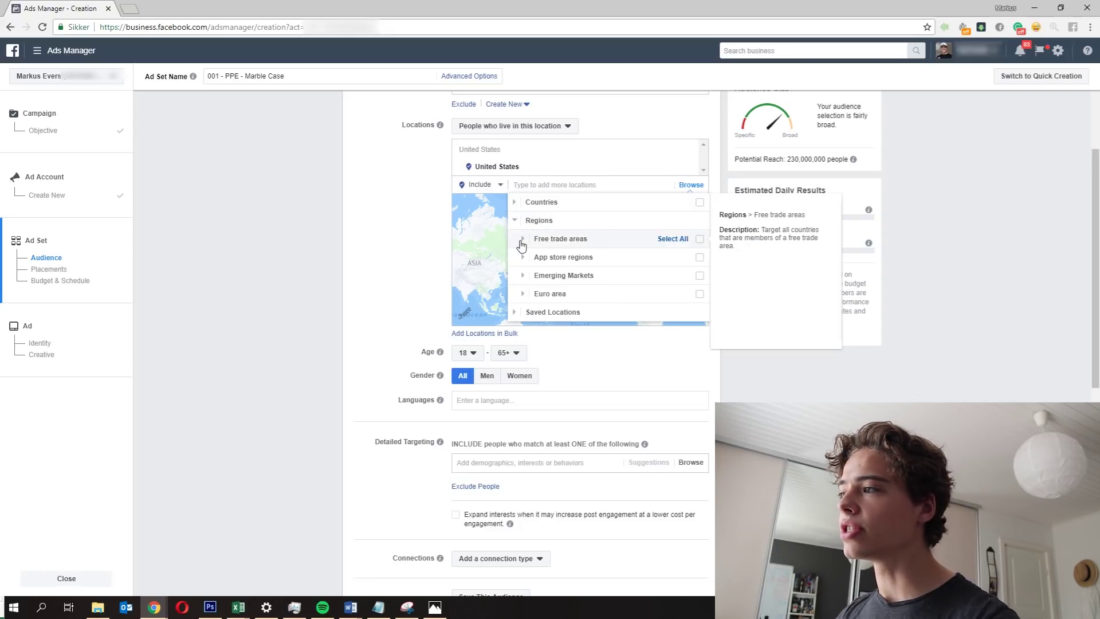
left_click(521, 241)
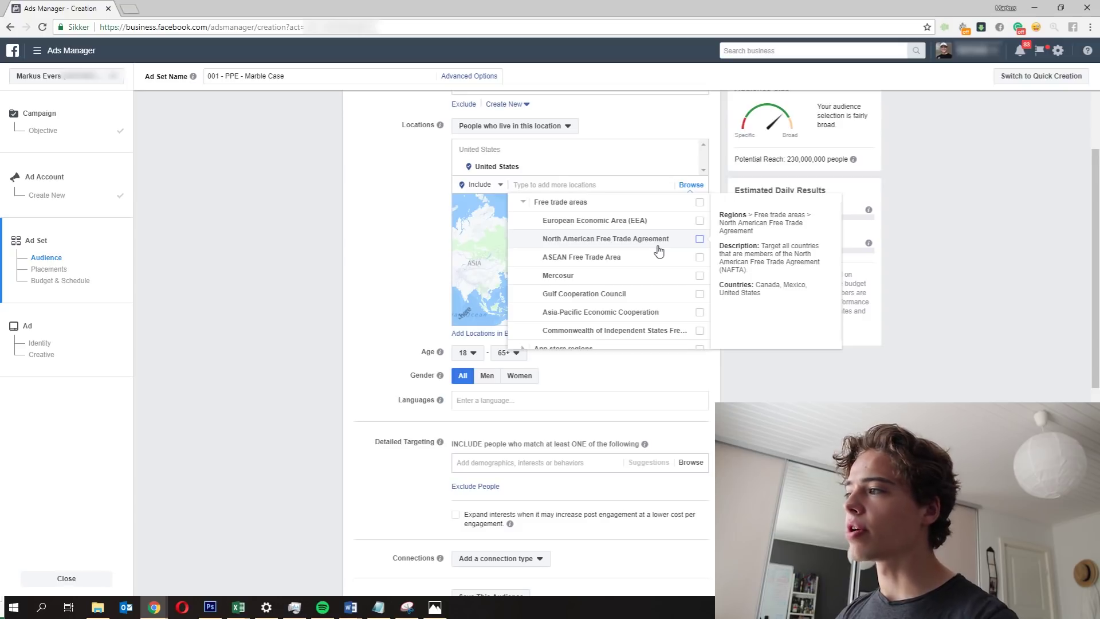
left_click(524, 201)
left_click(316, 256)
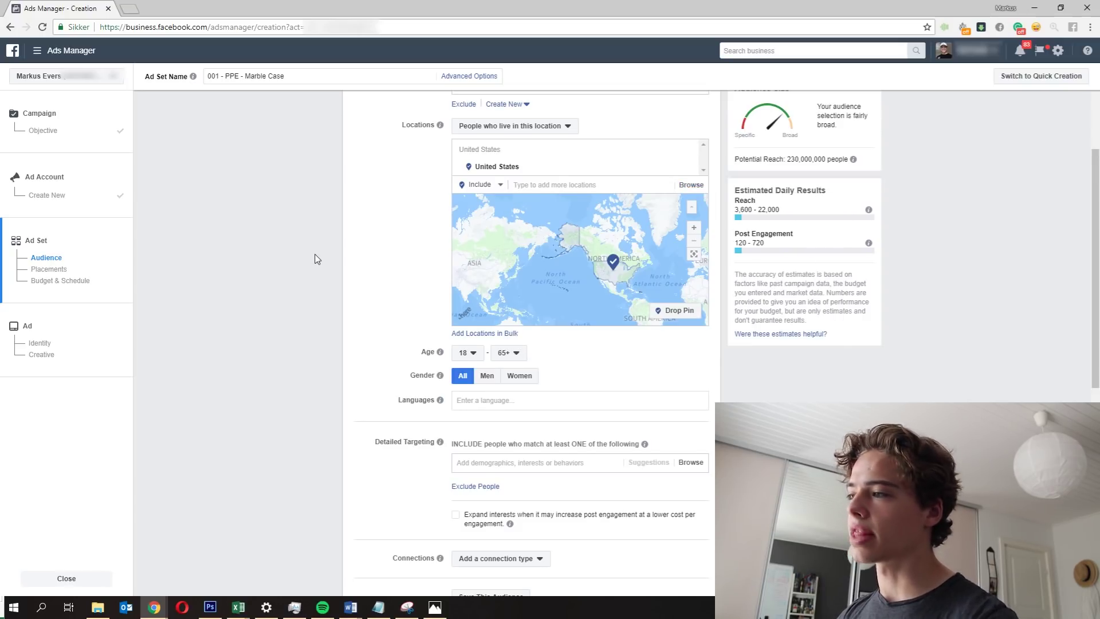
- Set the audience's minimum age to 21 and add English (All) as its language
scroll(298, 271, "down", 2)
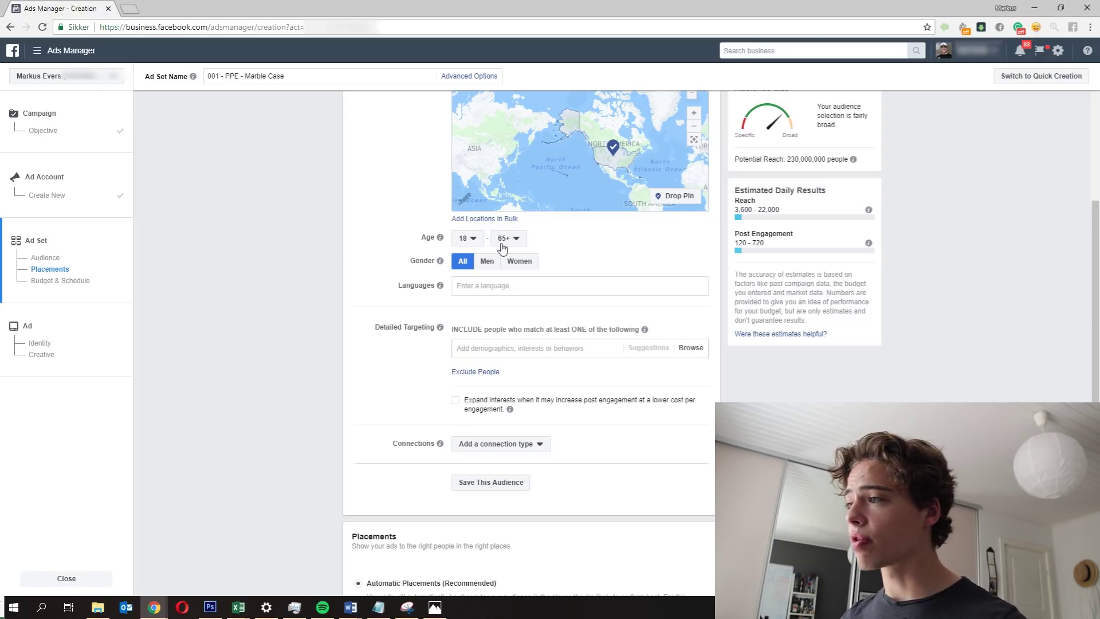
left_click(466, 239)
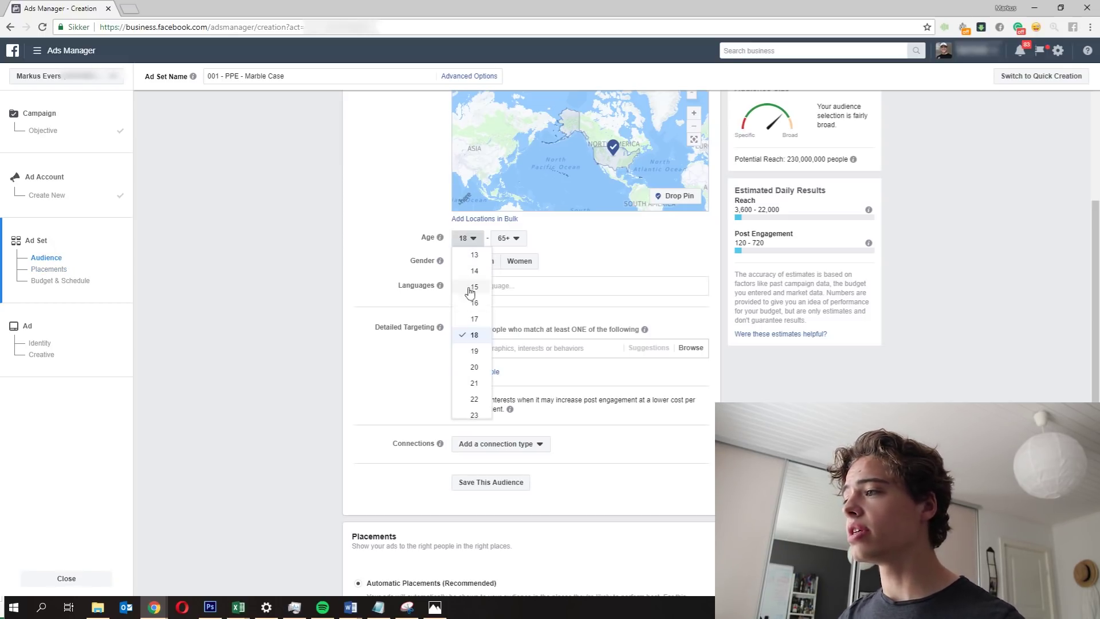
left_click(476, 383)
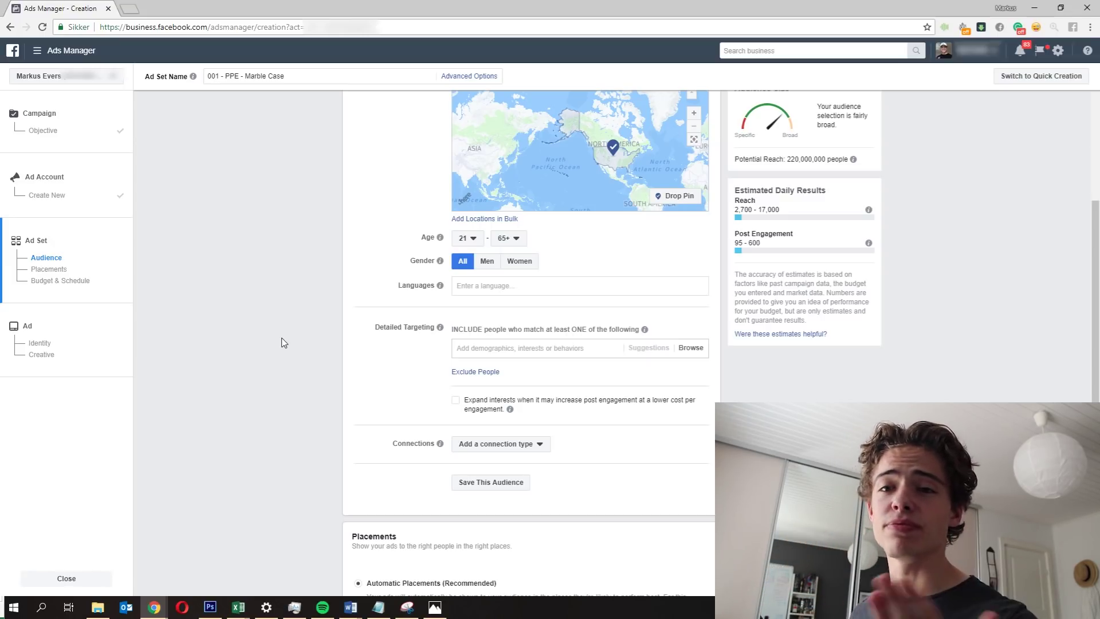
left_click(491, 287)
type("english")
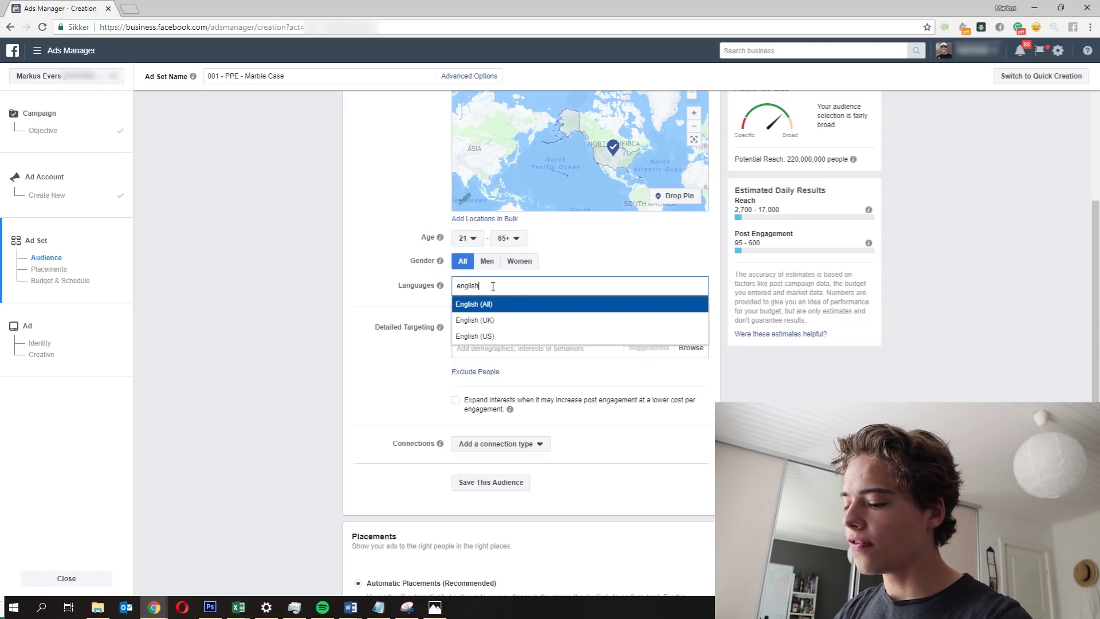
left_click(487, 304)
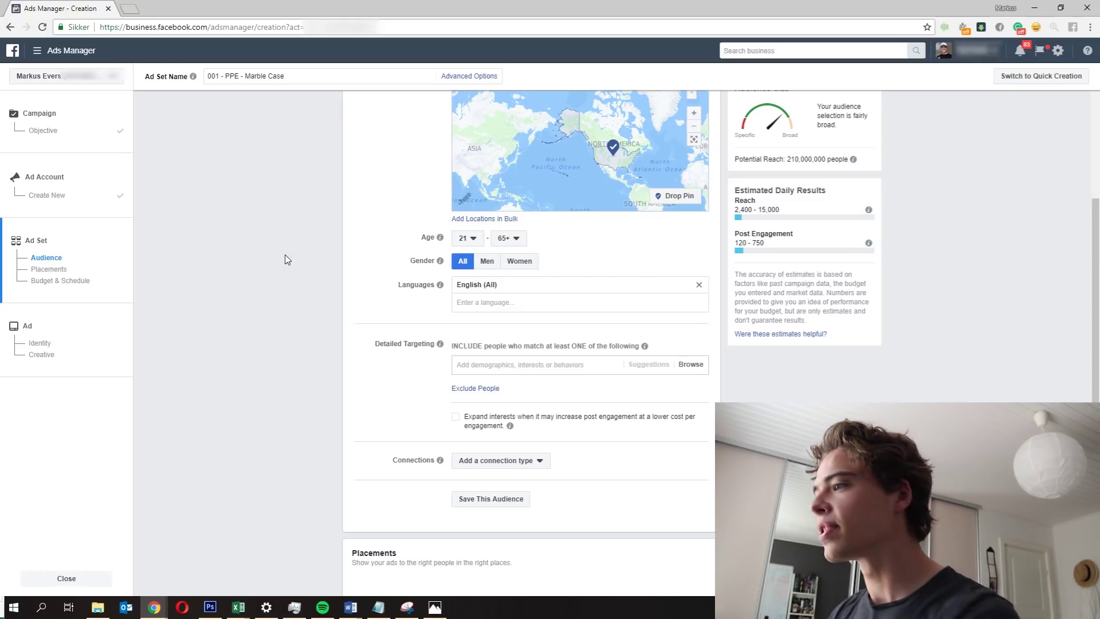
- Add the Online shopping interest to the audience's detailed targeting
scroll(287, 260, "down", 3)
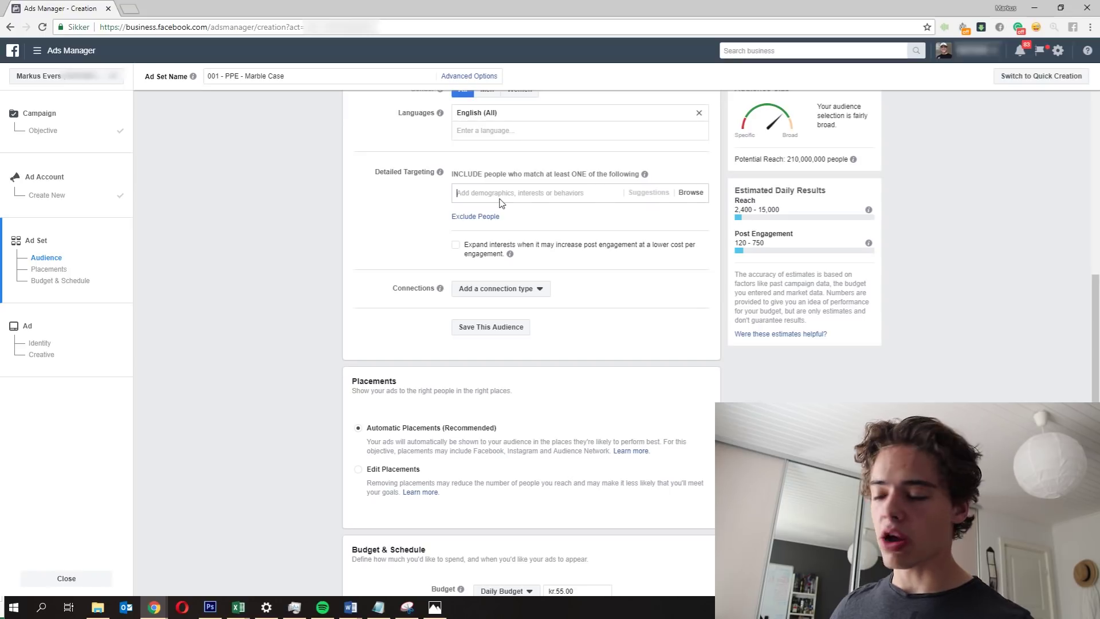
type("online shopp")
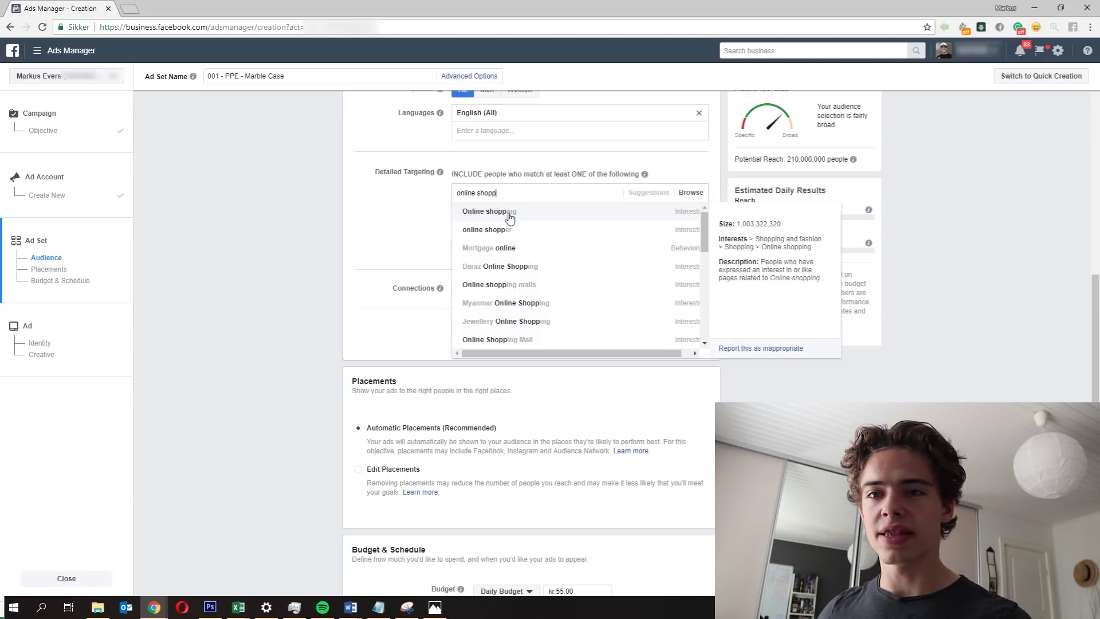
left_click(510, 213)
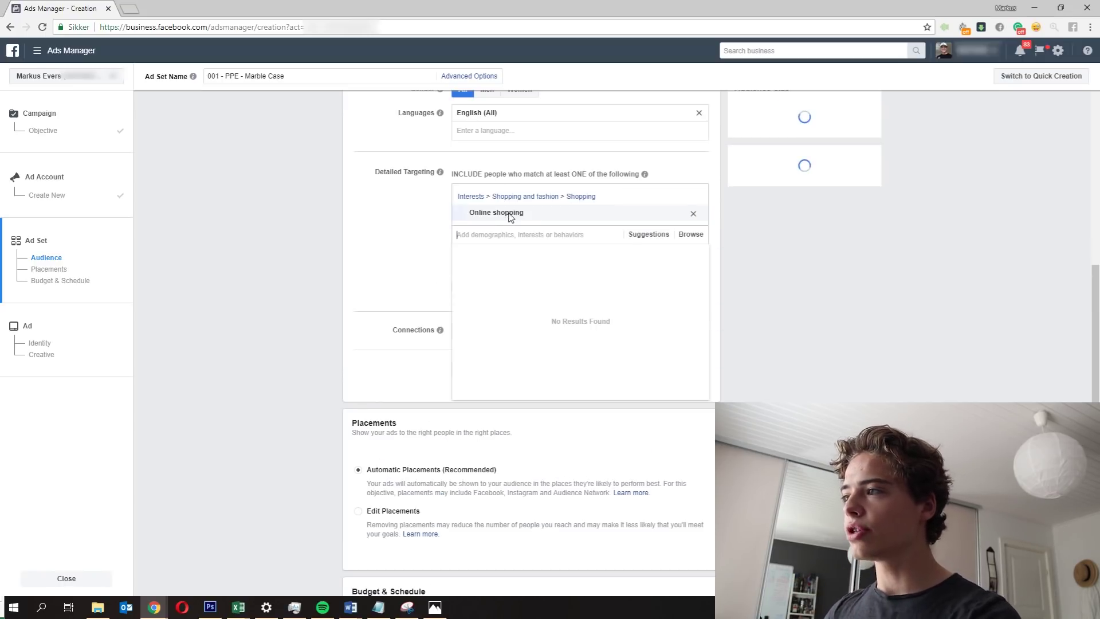
left_click(376, 239)
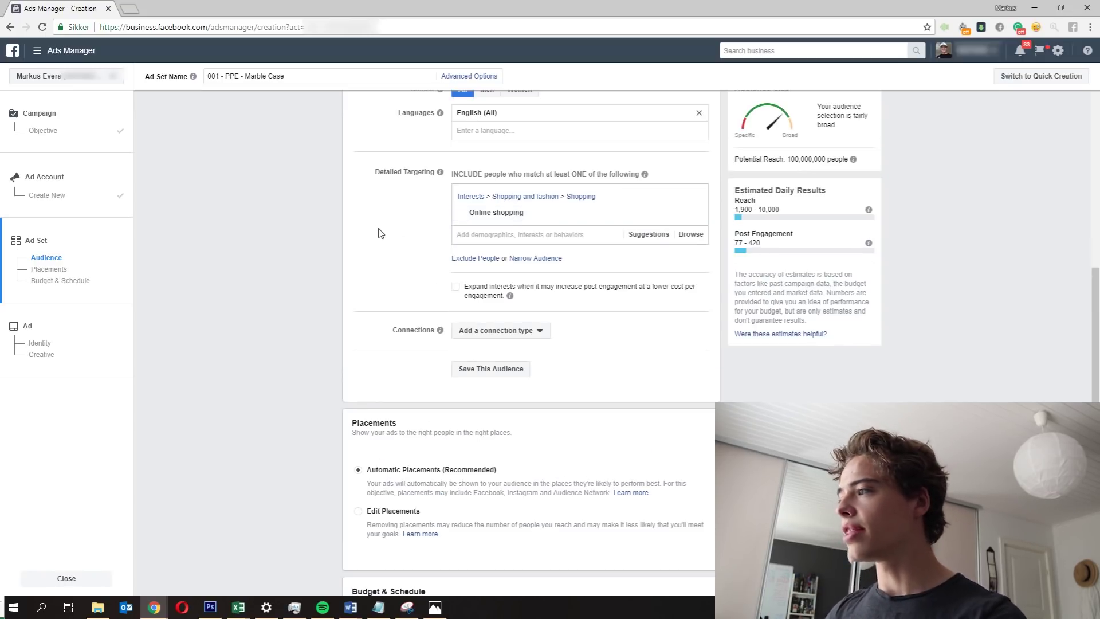
- Review the audience's potential reach and the estimated daily reach and post engagement against the chosen targeting settings
scroll(384, 218, "down", 1)
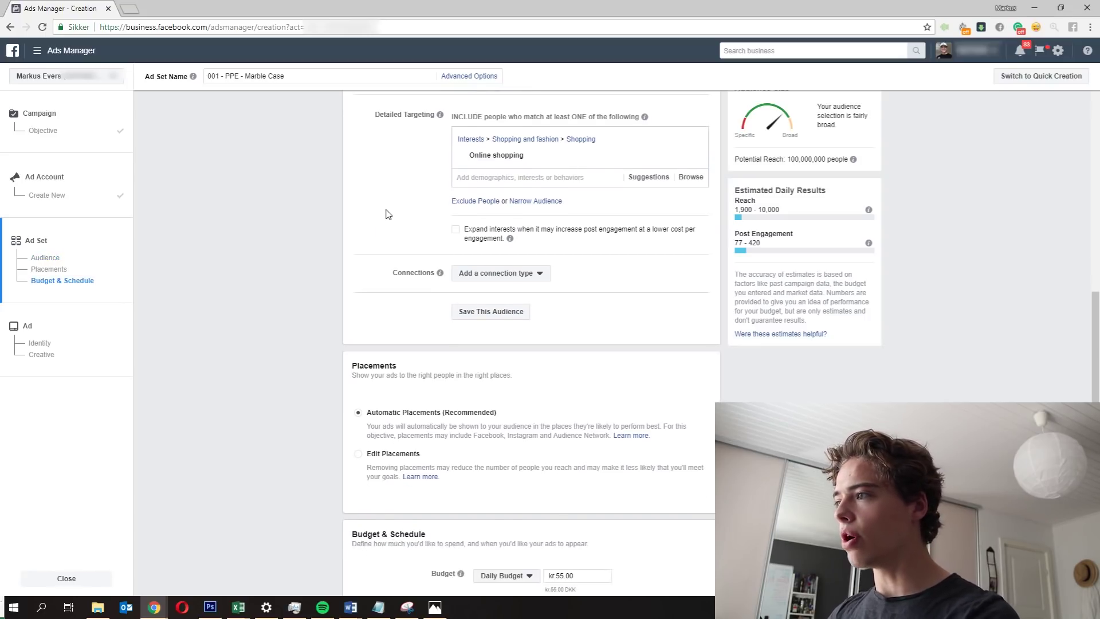
scroll(385, 217, "up", 1)
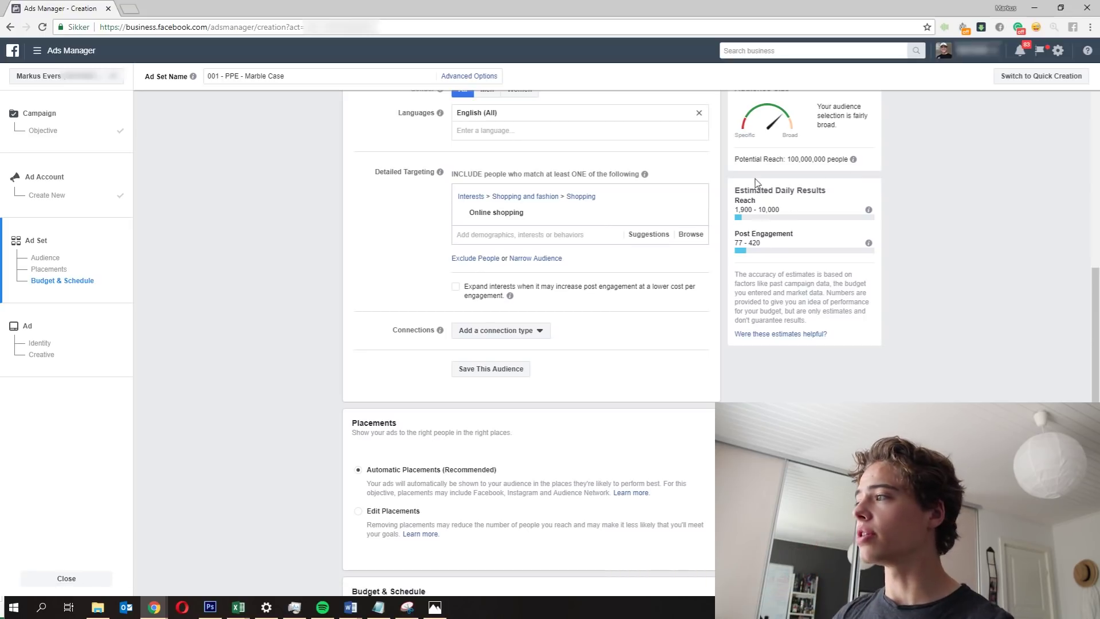
left_click_drag(743, 158, 934, 198)
left_click(972, 204)
scroll(972, 204, "up", 8)
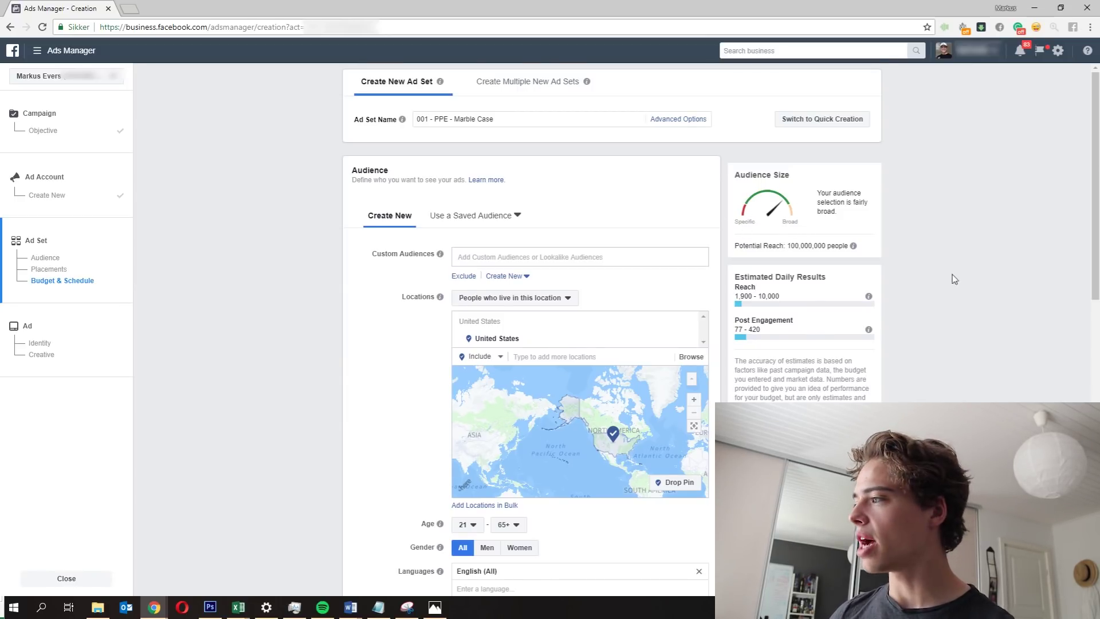
scroll(889, 270, "down", 7)
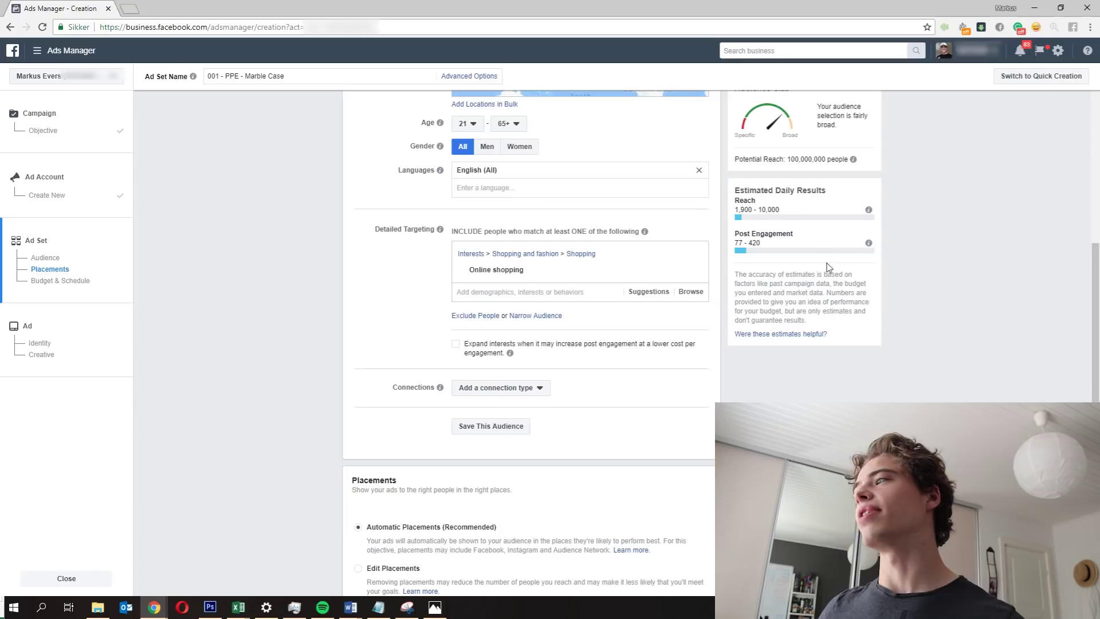
scroll(1001, 318, "up", 3)
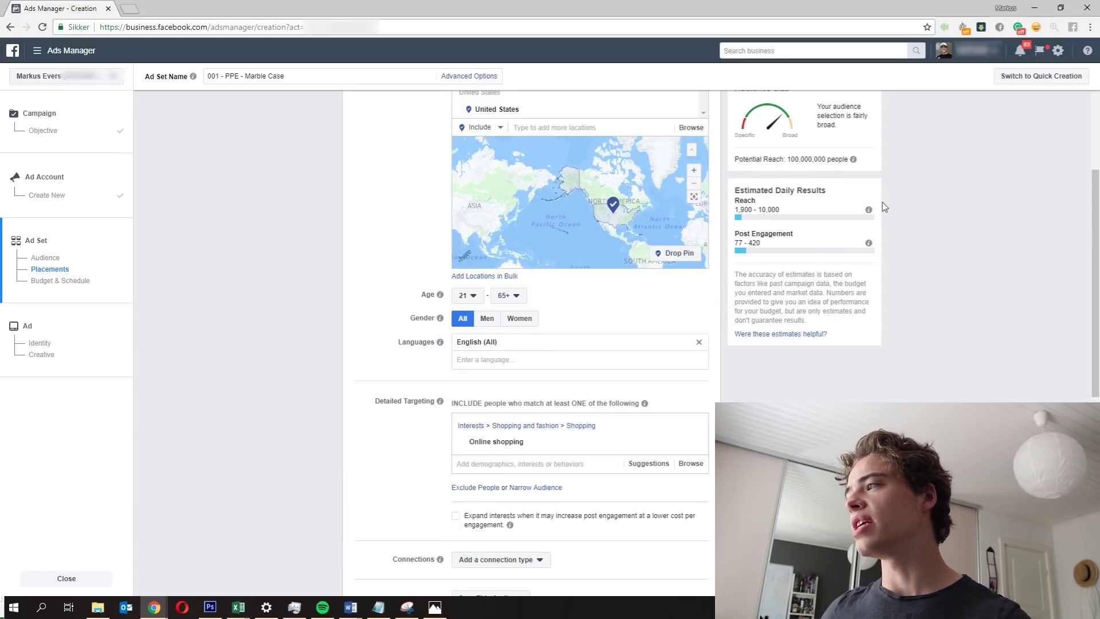
mouse_move(869, 218)
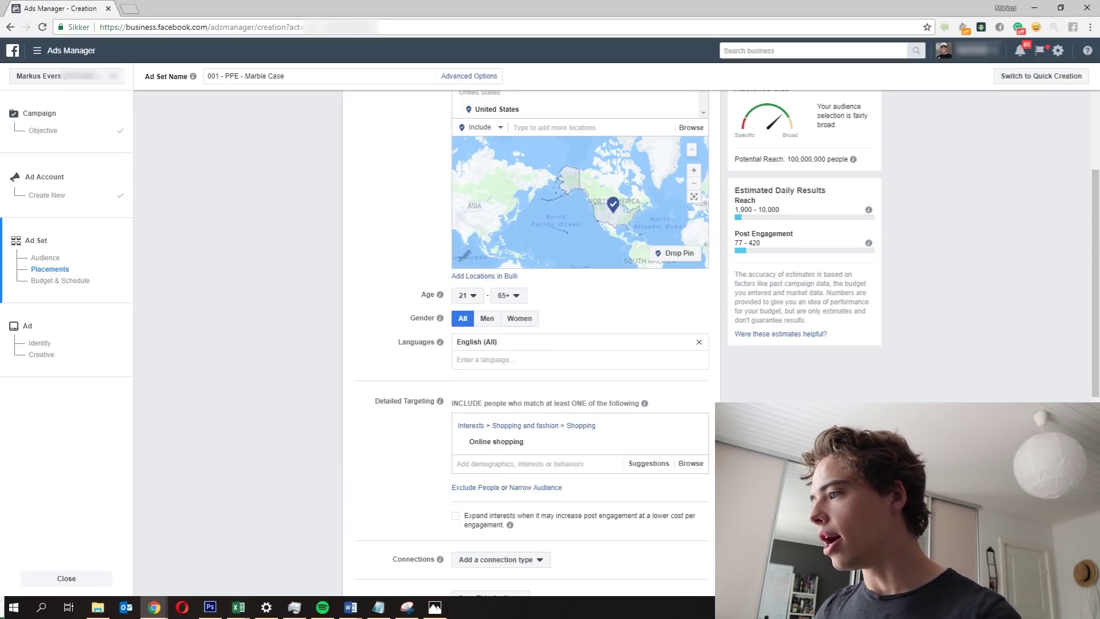
scroll(898, 380, "down", 1)
mouse_move(869, 243)
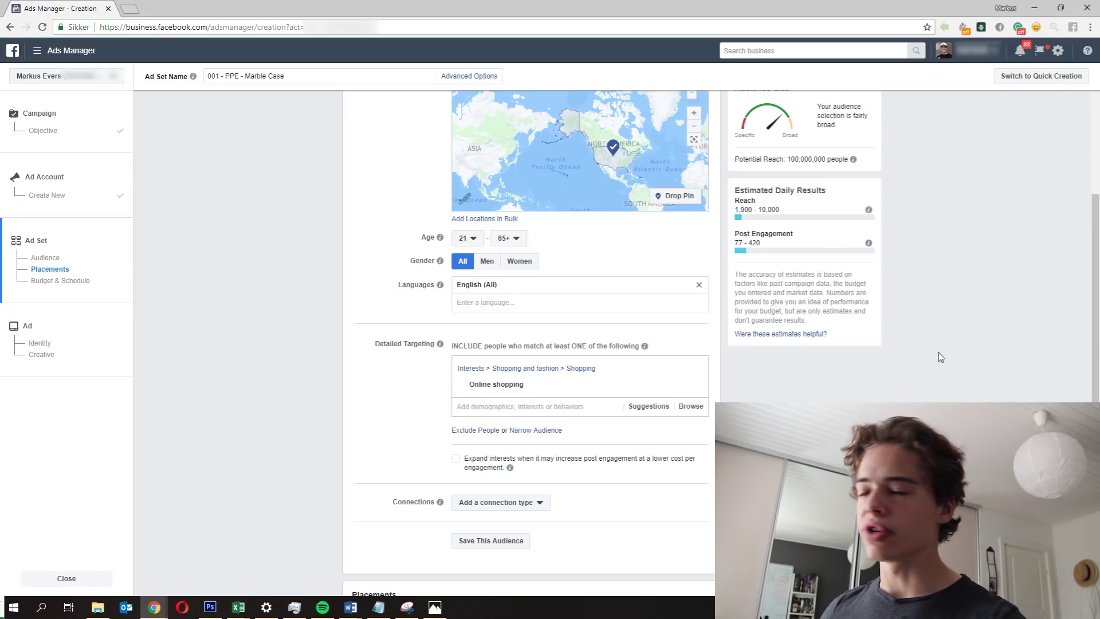
scroll(917, 356, "down", 1)
scroll(915, 353, "down", 1)
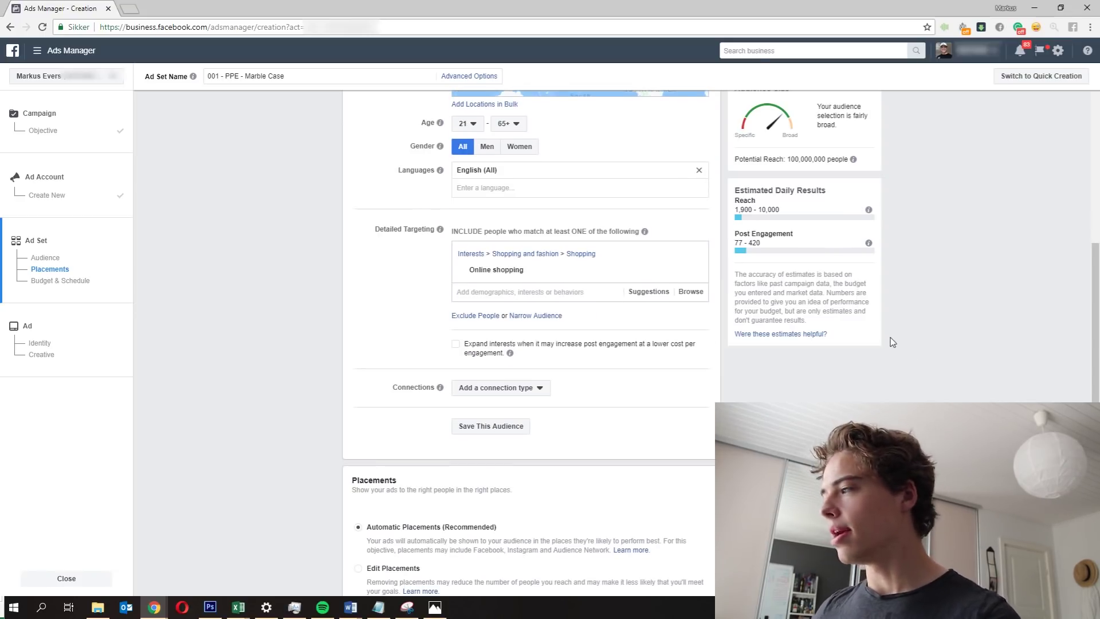
- Narrow the audience to people who must also match the behavior Facebook access (mobile): iPhone 8
left_click(535, 315)
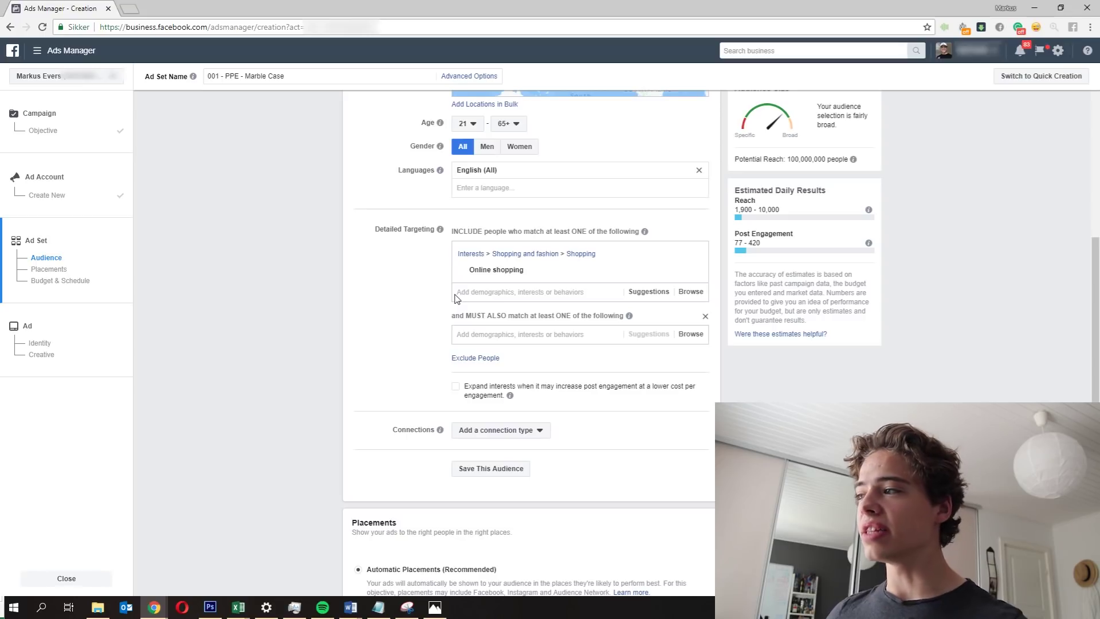
left_click(520, 334)
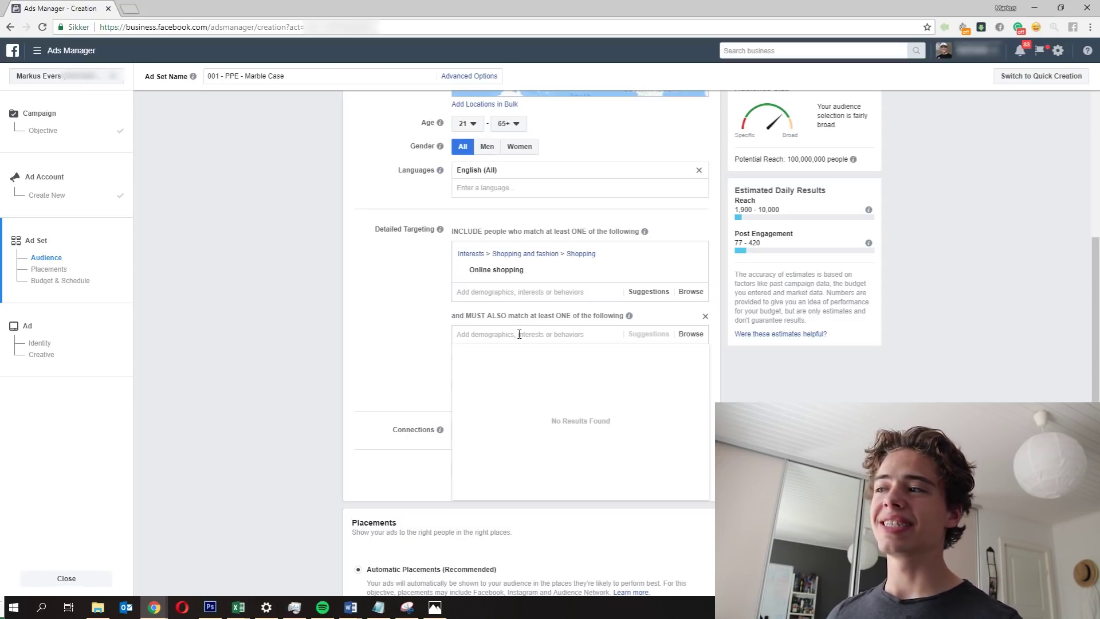
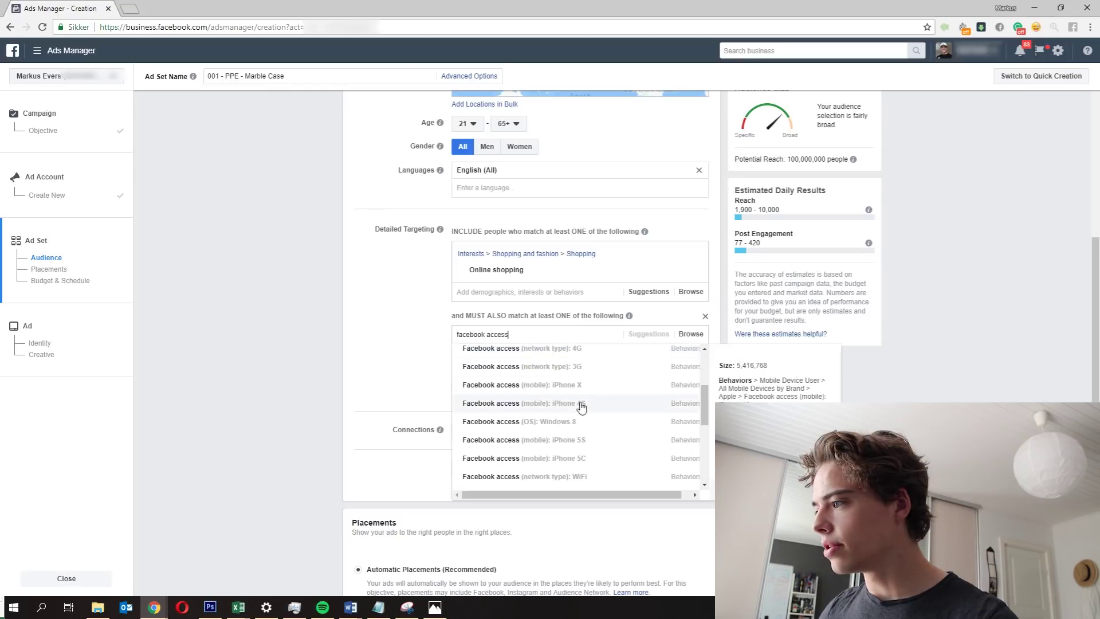
scroll(598, 406, "up", 3)
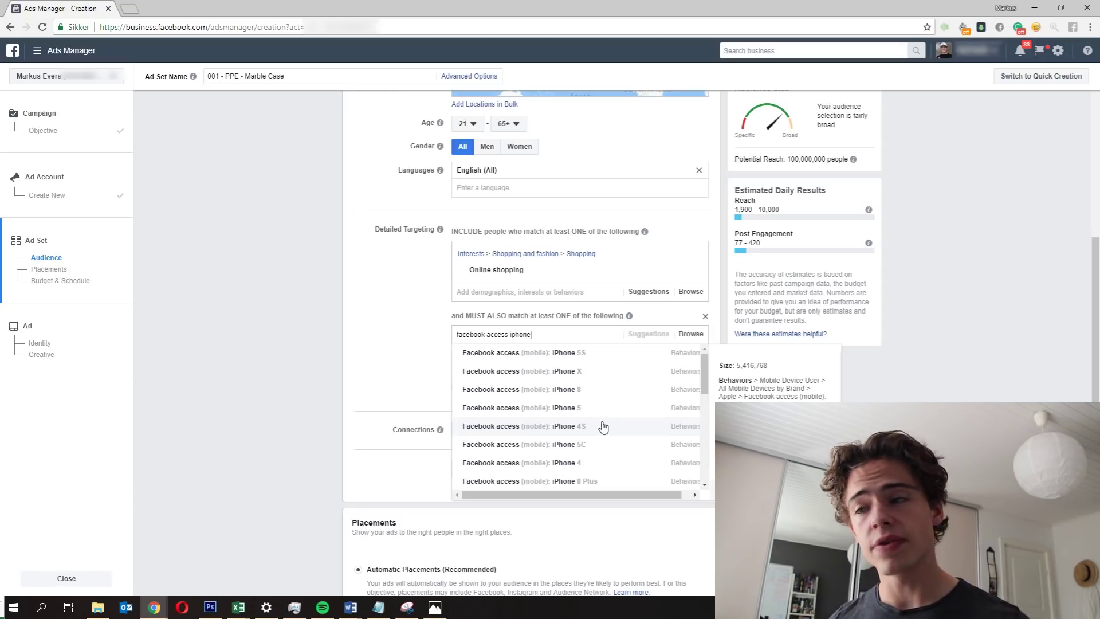
left_click(595, 395)
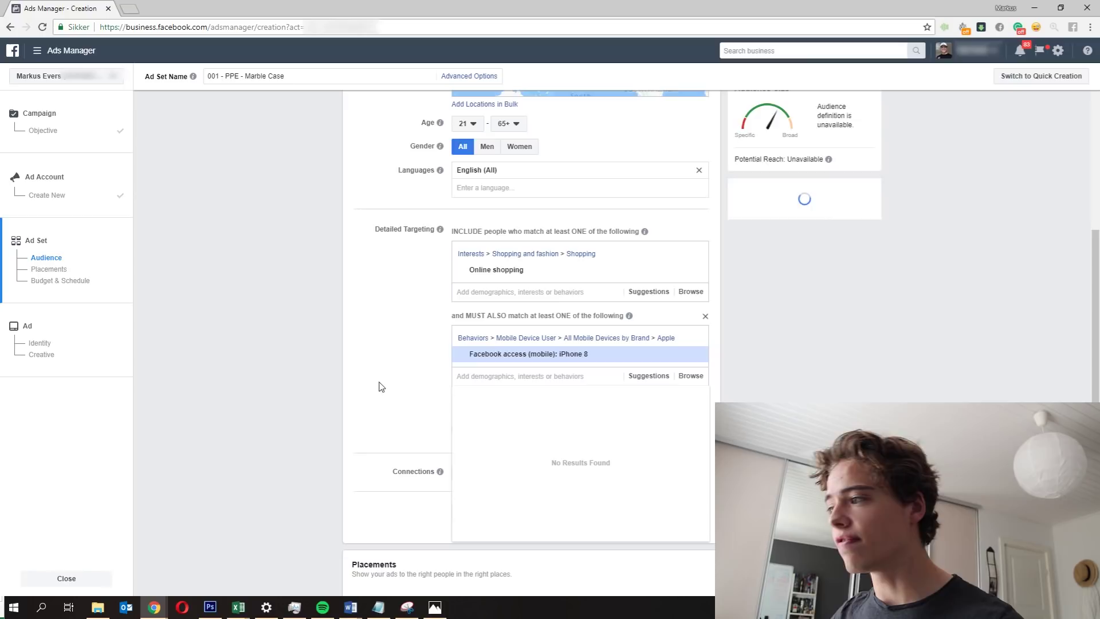
left_click(382, 365)
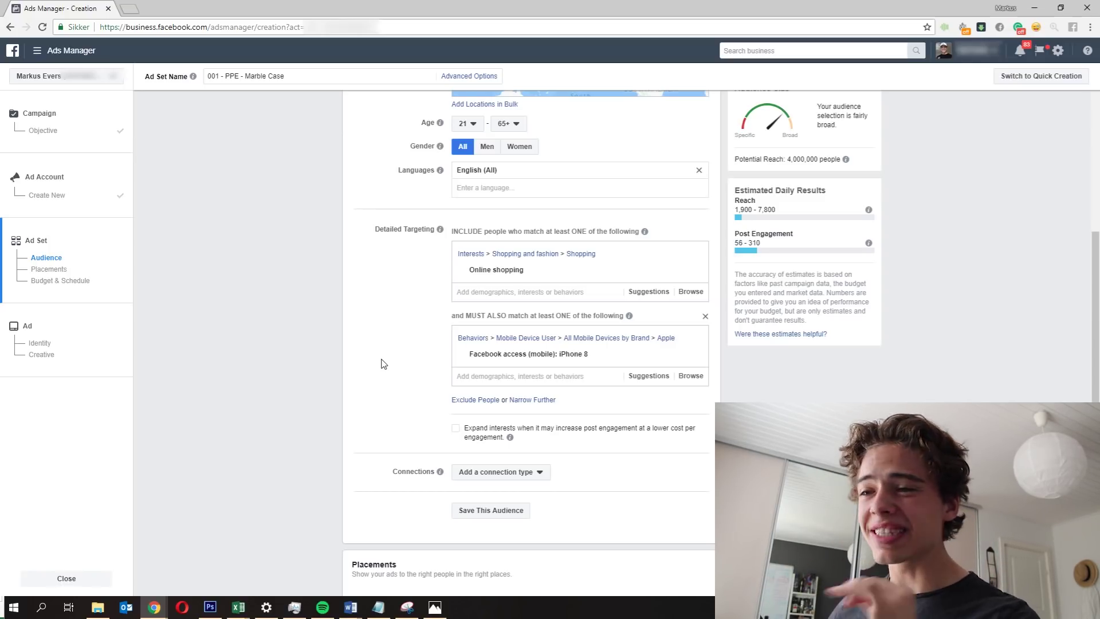
- Add the suggested behaviors Facebook access iPhone 8 Plus and iPhone X, and Owns iPhone 7 Plus and iPhone 7, to the Apple device group
left_click(649, 377)
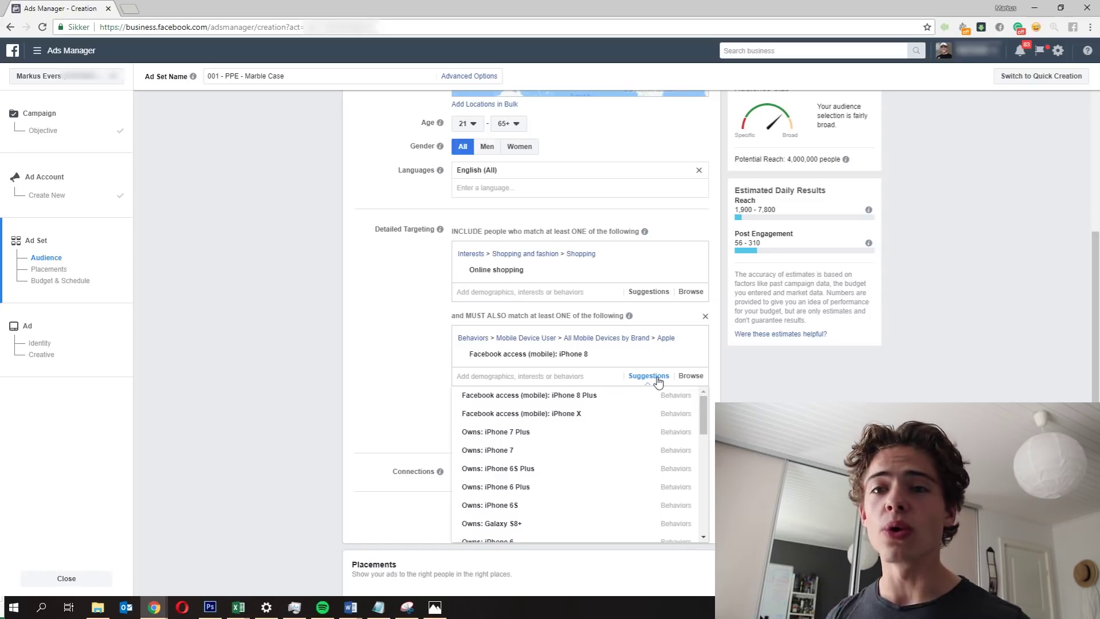
left_click(614, 398)
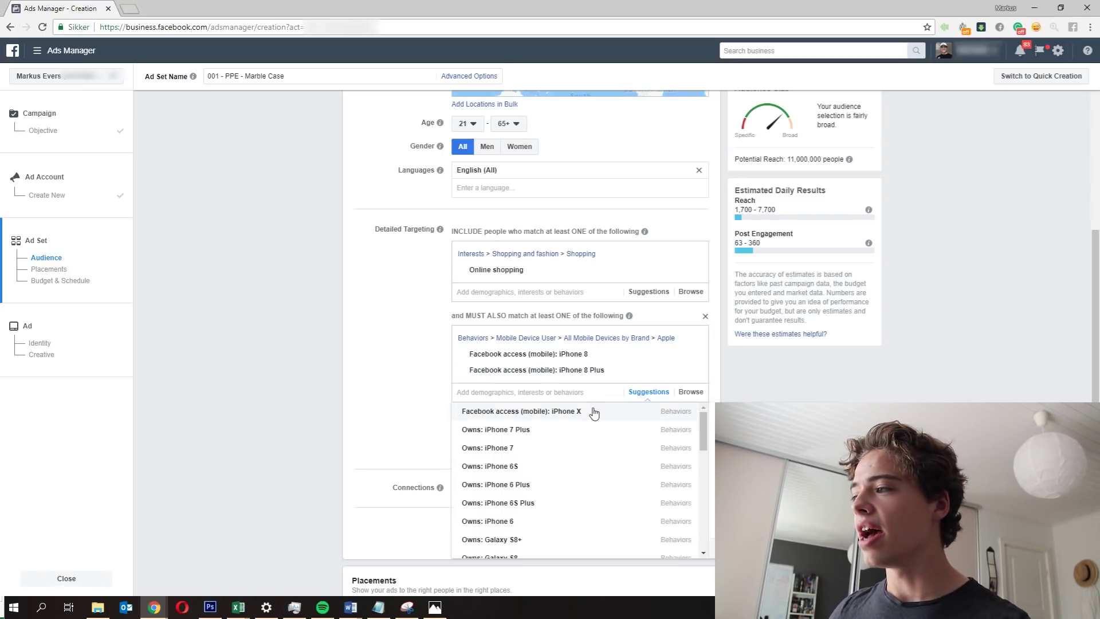
left_click(594, 413)
left_click(546, 429)
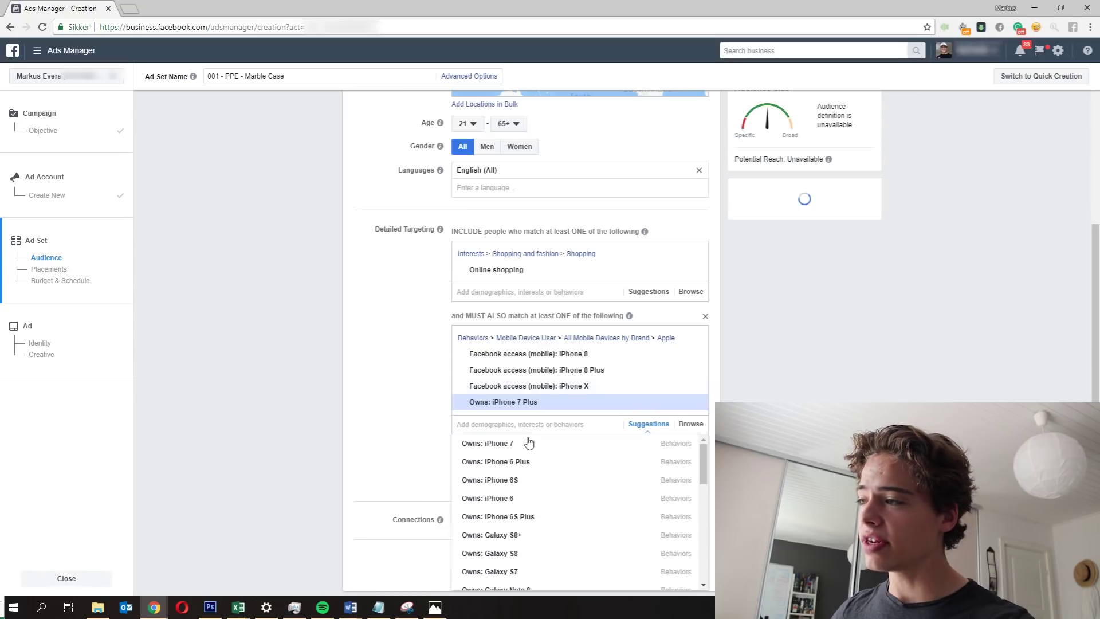
left_click(526, 445)
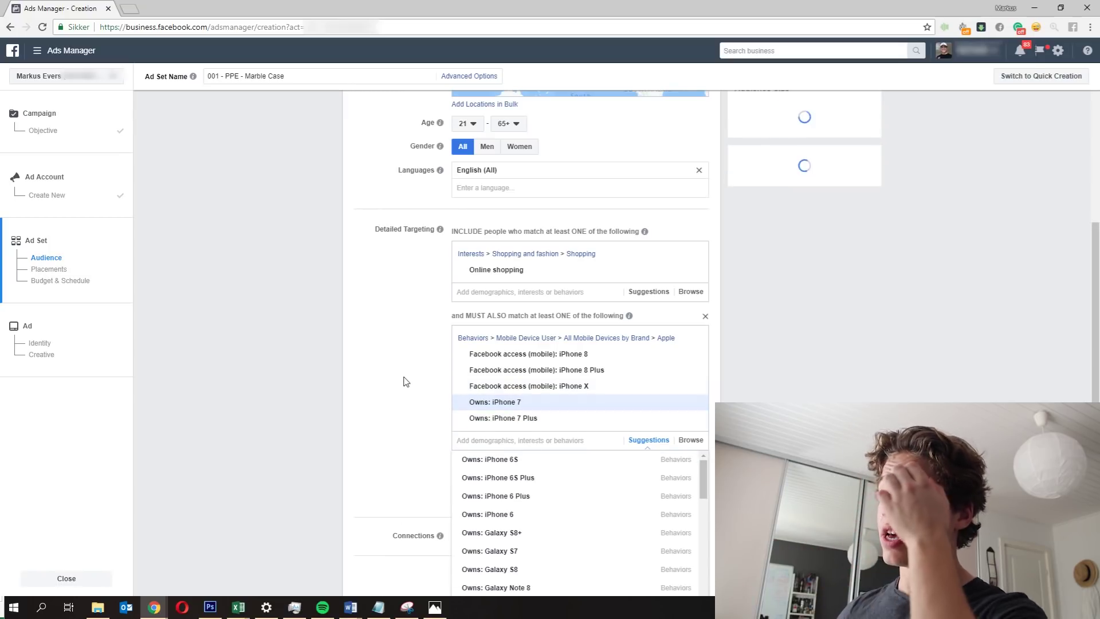
left_click(406, 382)
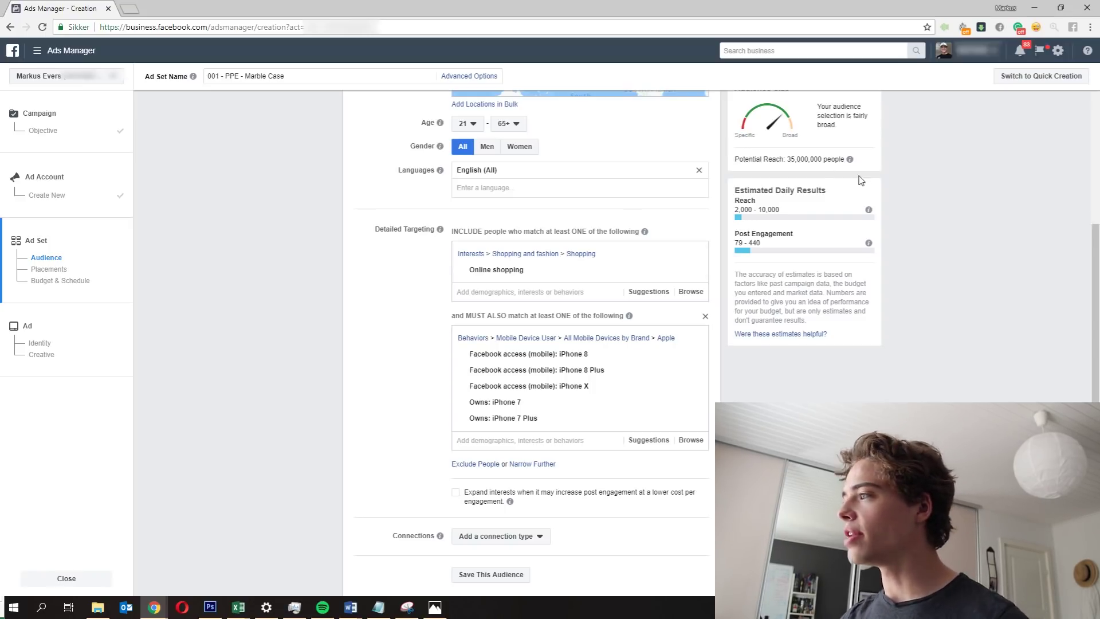
- Check the audience's potential reach and restrict its gender to Women
left_click_drag(780, 159, 800, 160)
left_click(905, 229)
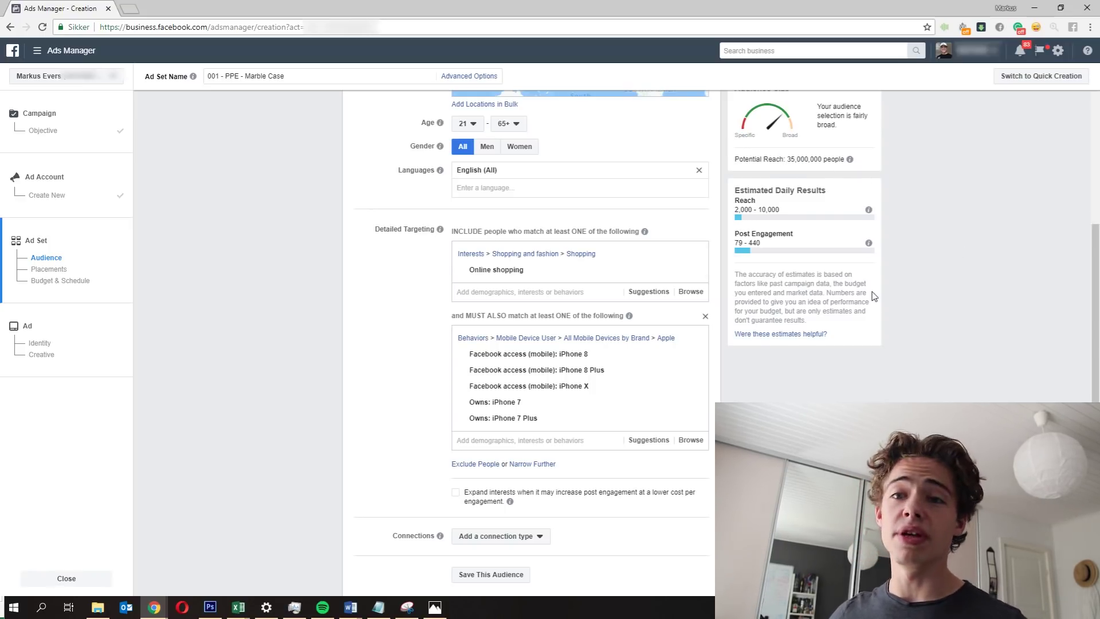
scroll(885, 308, "down", 2)
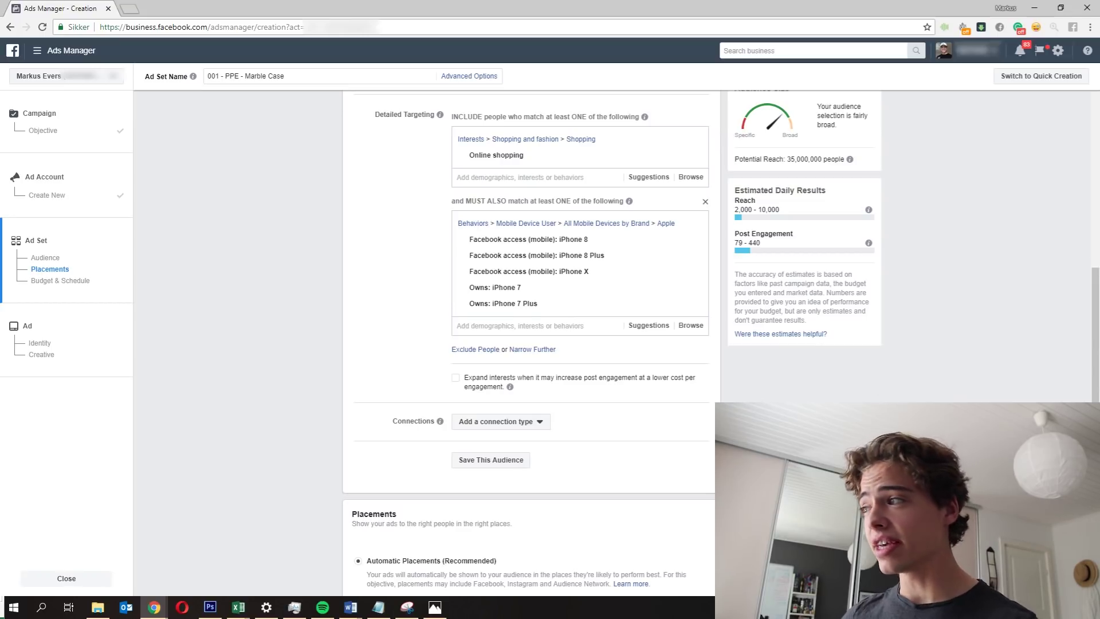
scroll(1063, 285, "up", 4)
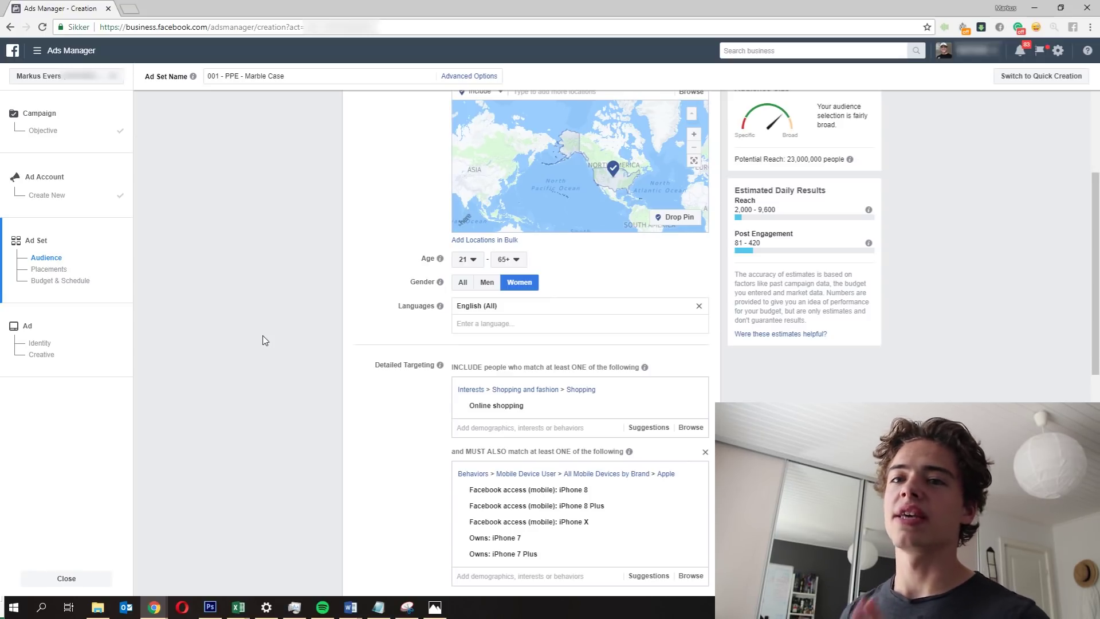
- Narrow the audience further with the Marble interest as a new must-also-match condition, and check the potential reach
scroll(365, 374, "down", 3)
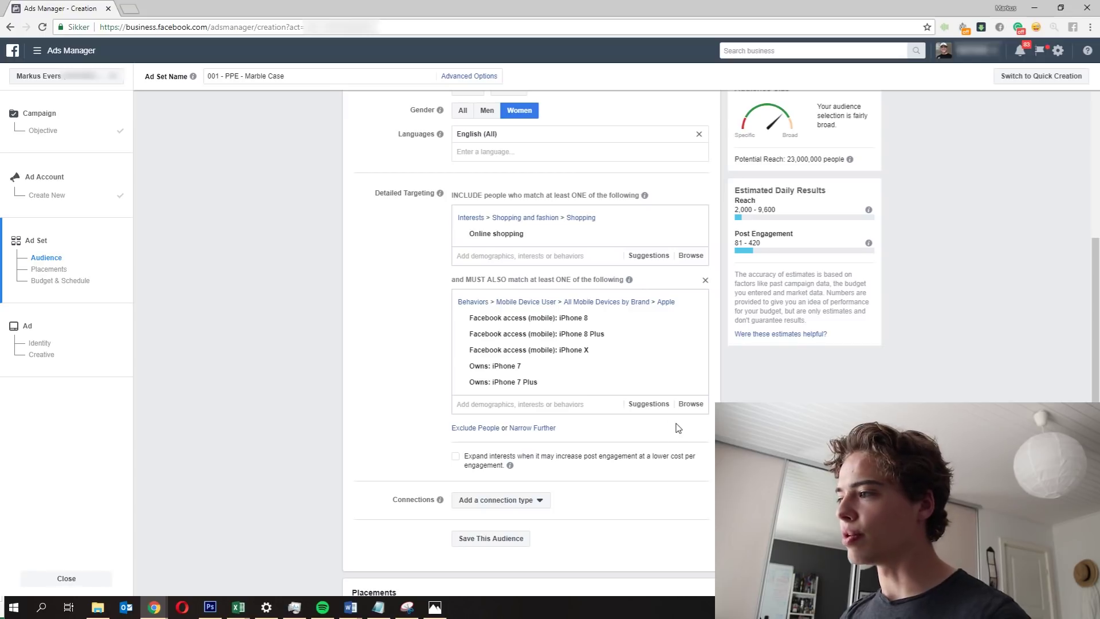
left_click(544, 430)
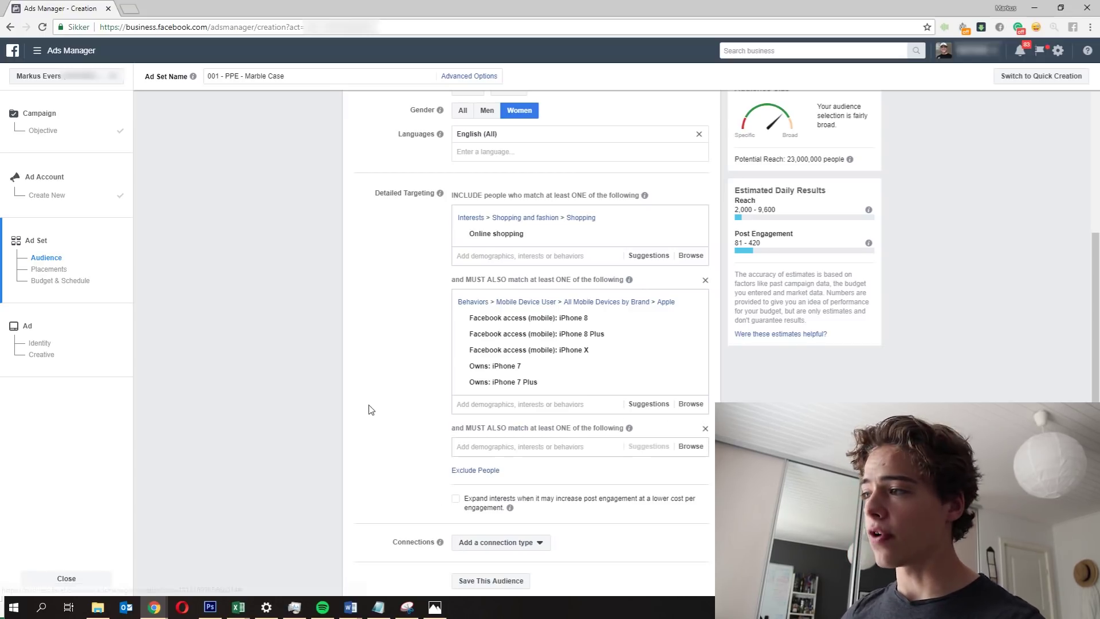
left_click(556, 449)
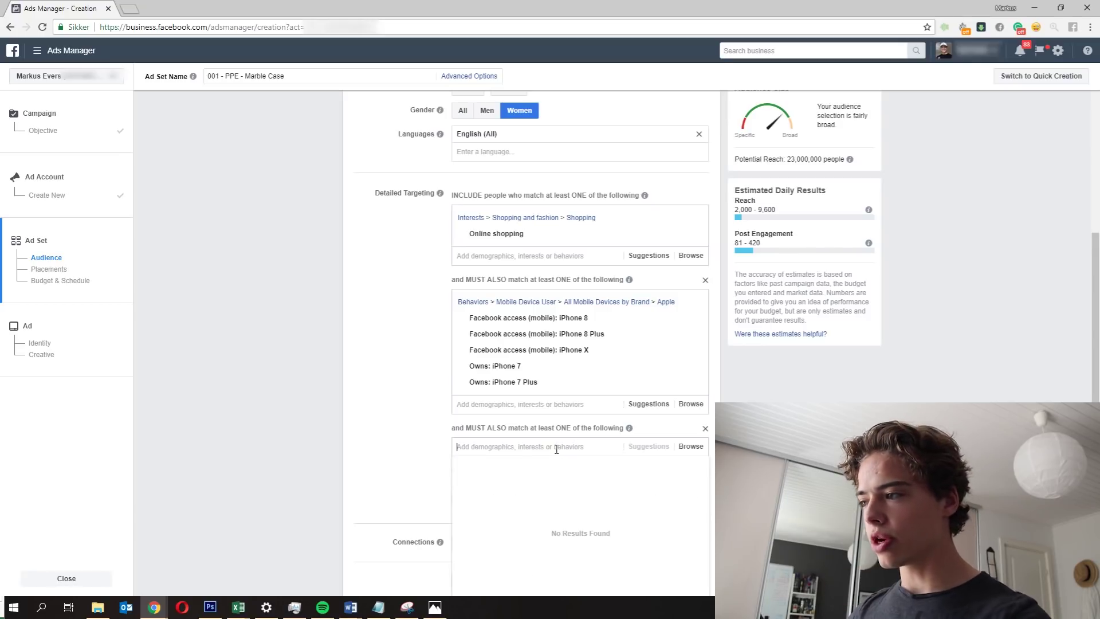
type("marble")
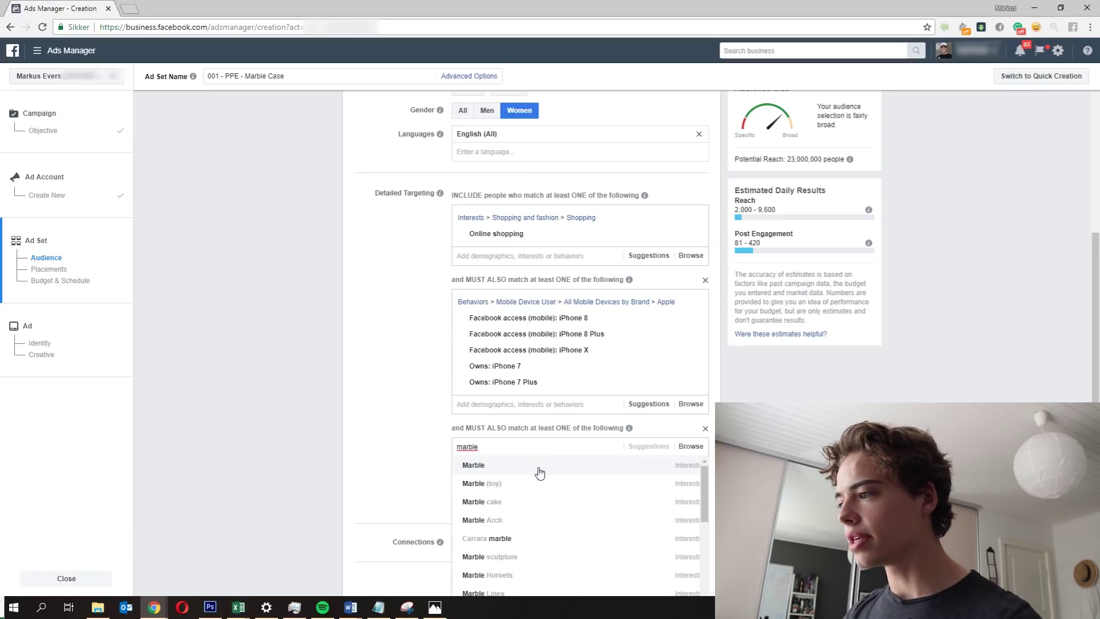
left_click(539, 465)
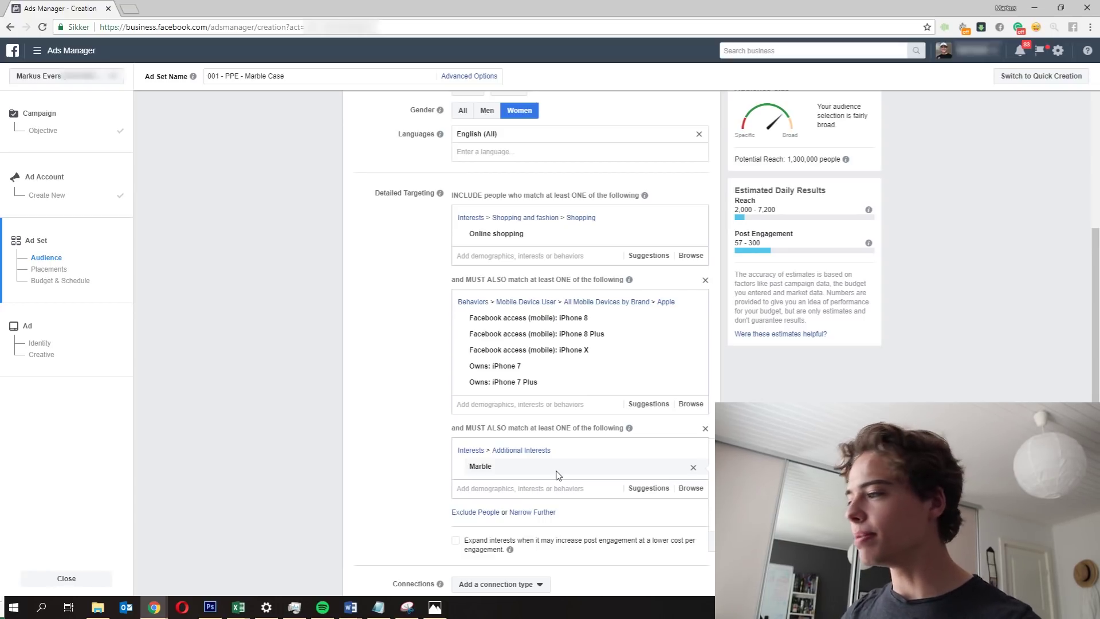
scroll(415, 464, "down", 2)
double_click(791, 162)
left_click(942, 324)
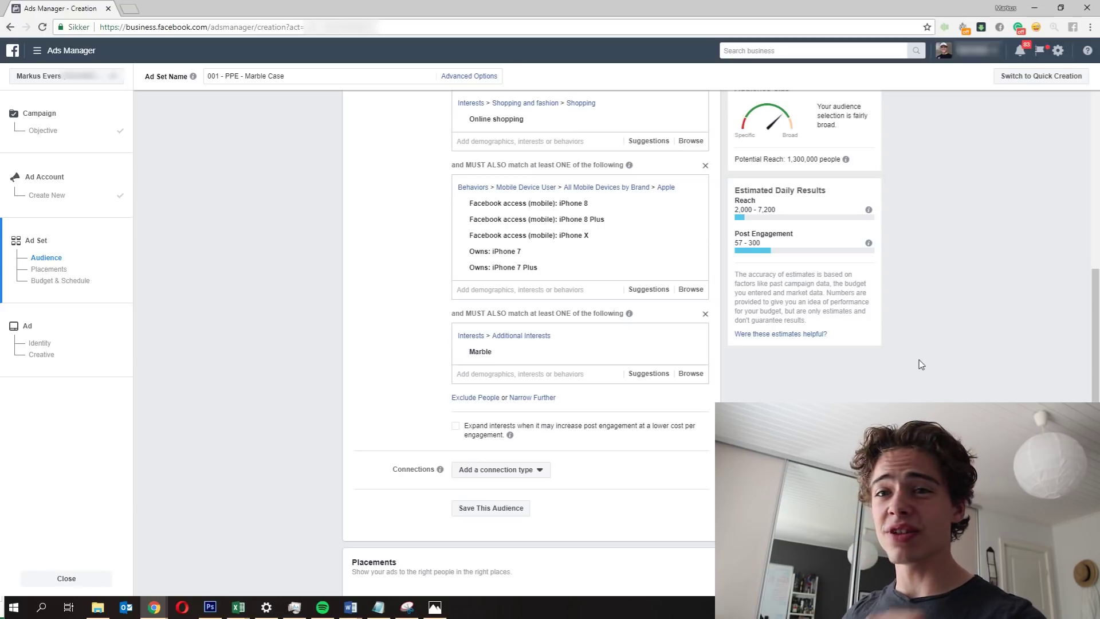
- Add the suggested interests Granite and Interior design alongside Marble, and look through the remaining suggestions
left_click(648, 375)
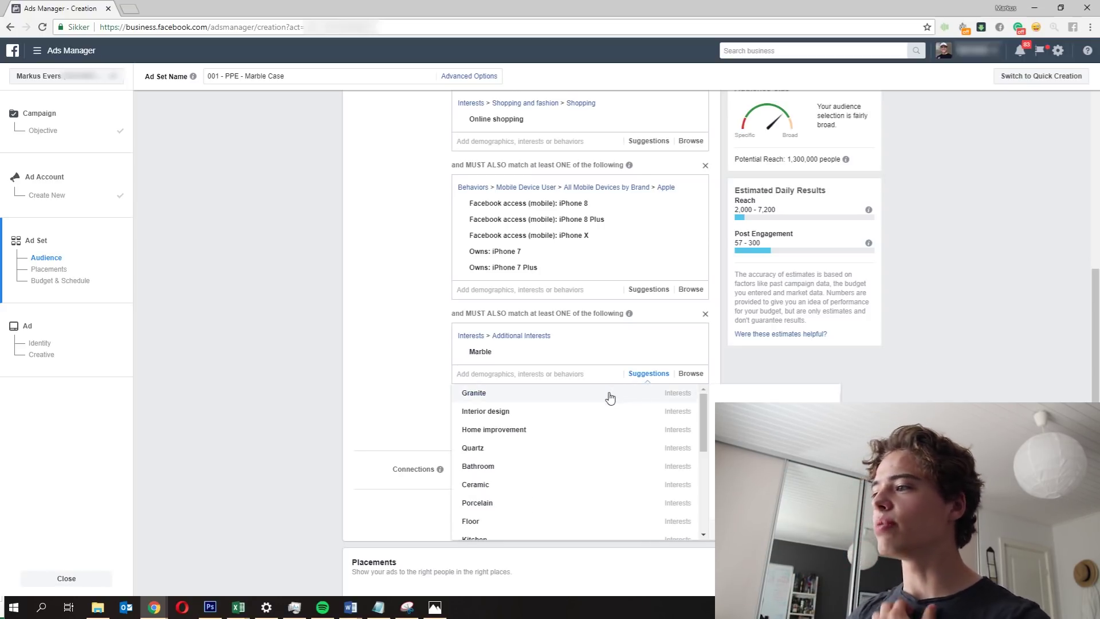
left_click(560, 398)
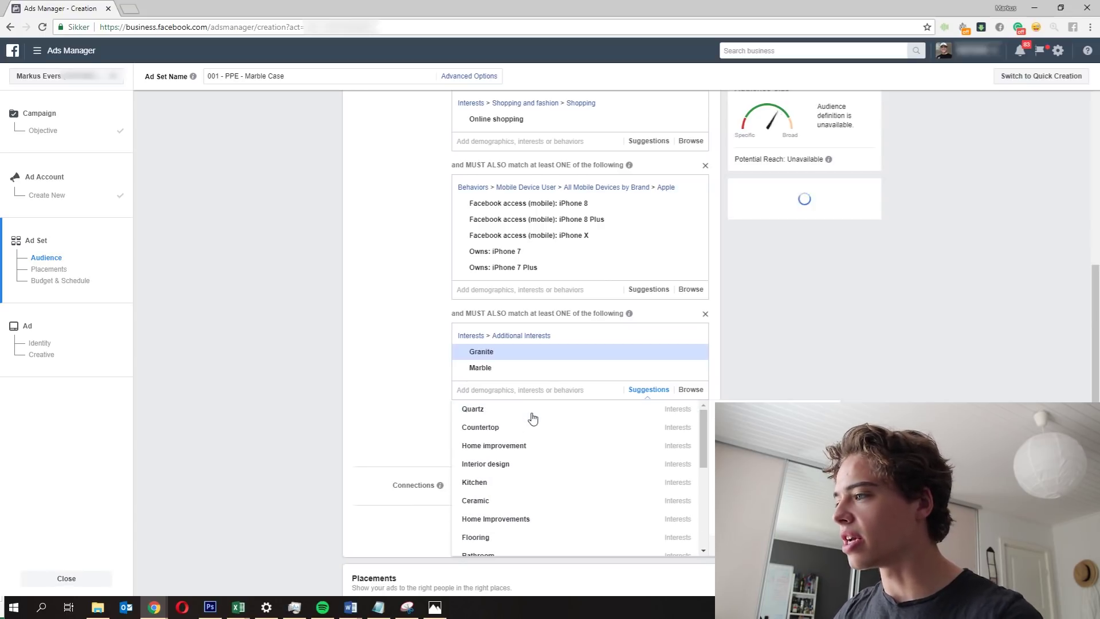
left_click(516, 473)
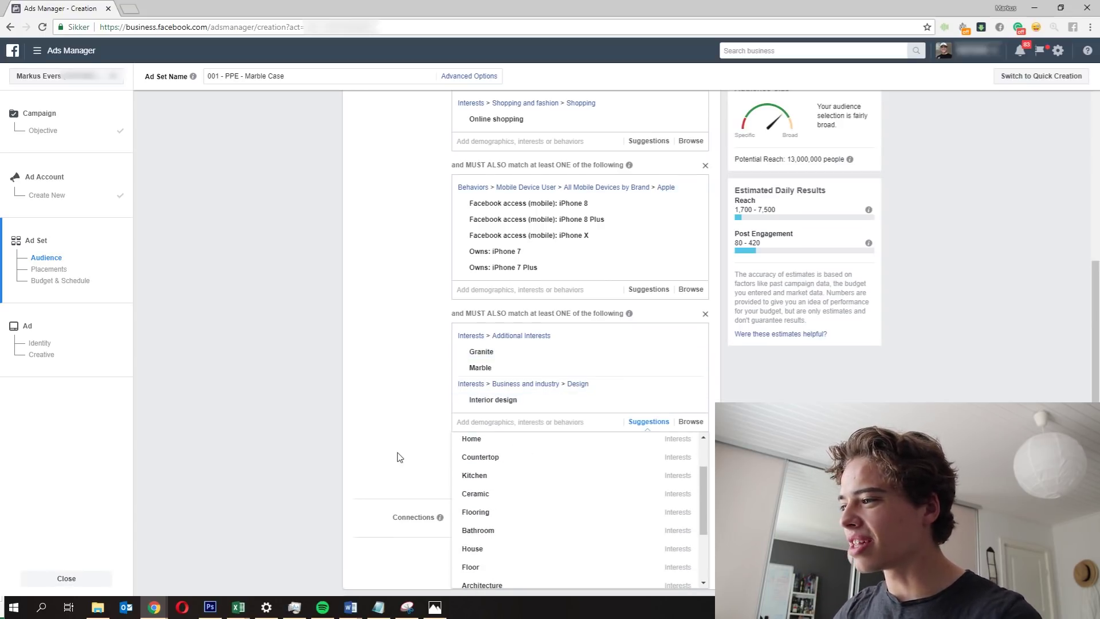
scroll(362, 424, "down", 1)
scroll(361, 425, "down", 1)
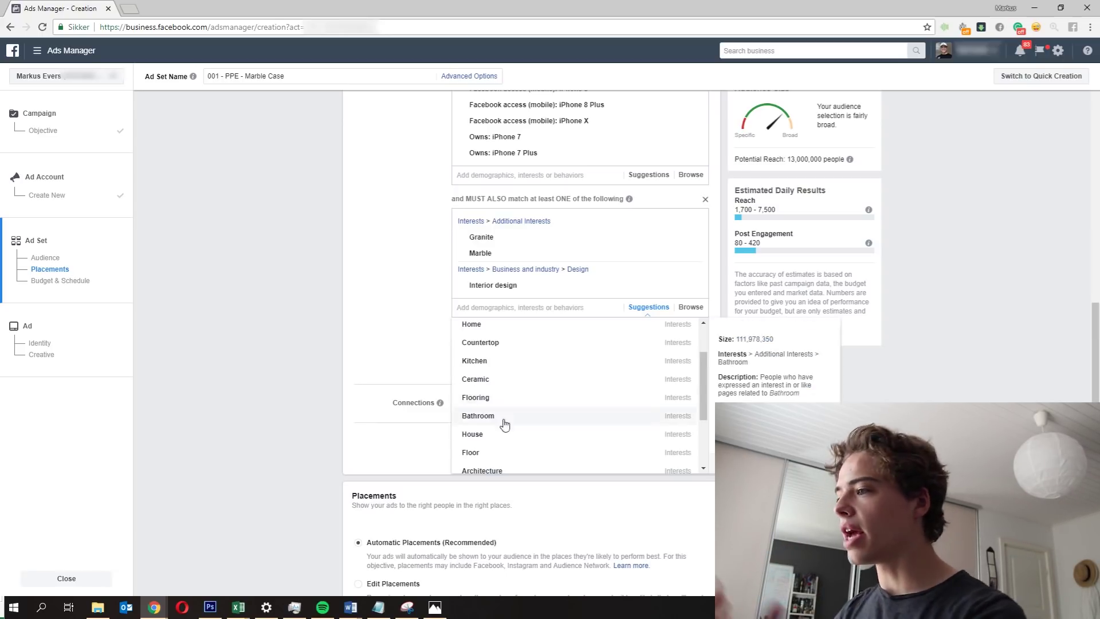
scroll(535, 401, "down", 3)
scroll(537, 408, "up", 2)
scroll(536, 404, "up", 5)
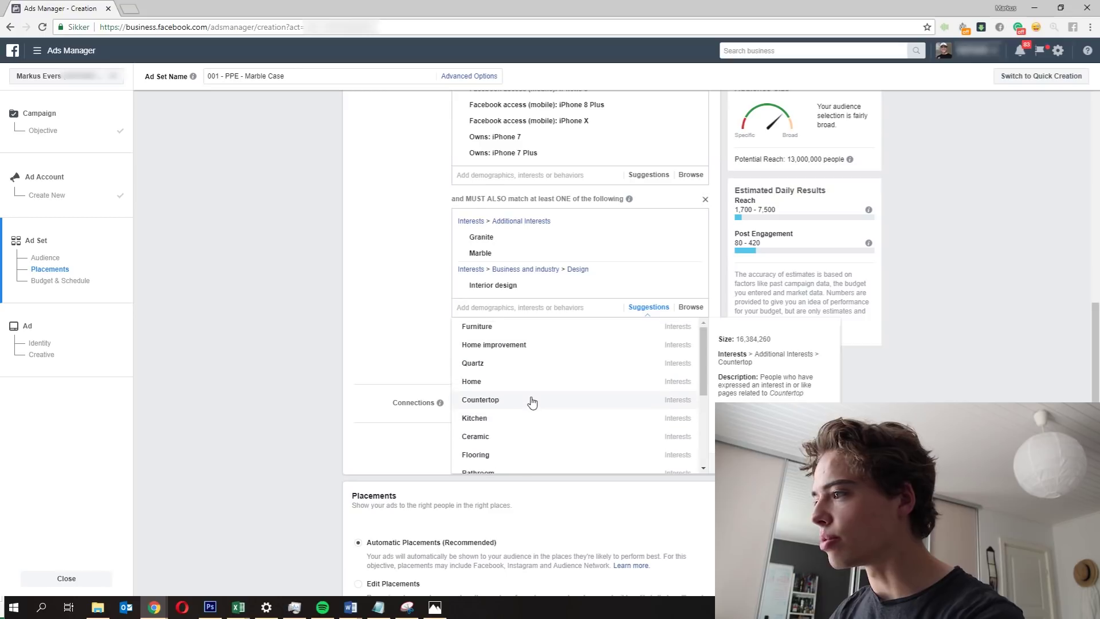
left_click(388, 373)
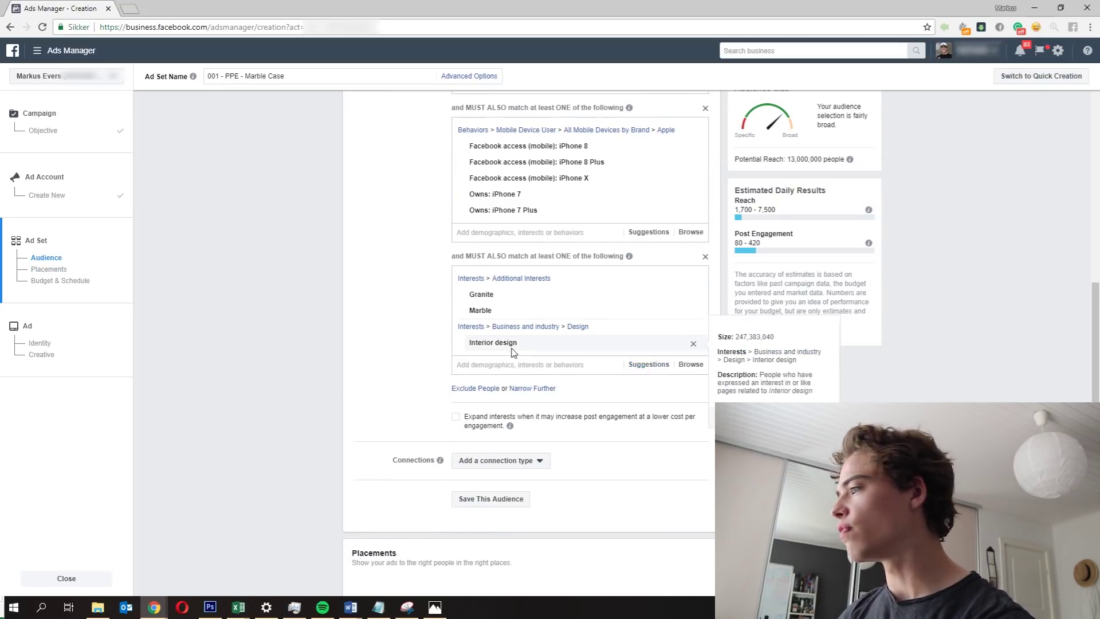
- Narrow the audience further with the Zara (retailer) interest as another must-also-match condition
scroll(351, 306, "down", 1)
left_click(530, 333)
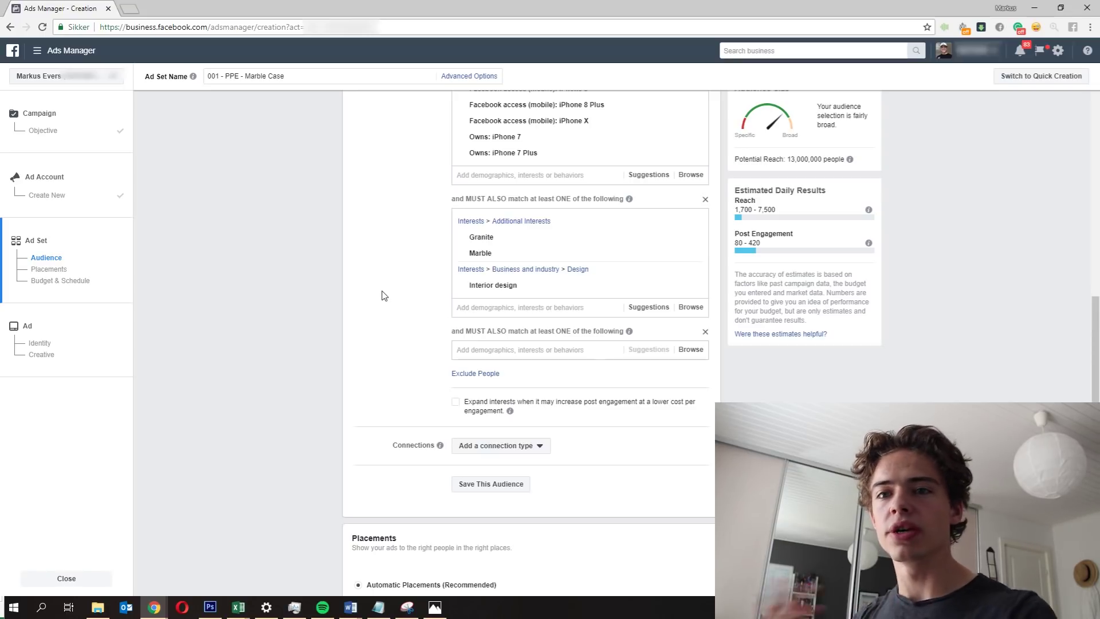
left_click(549, 351)
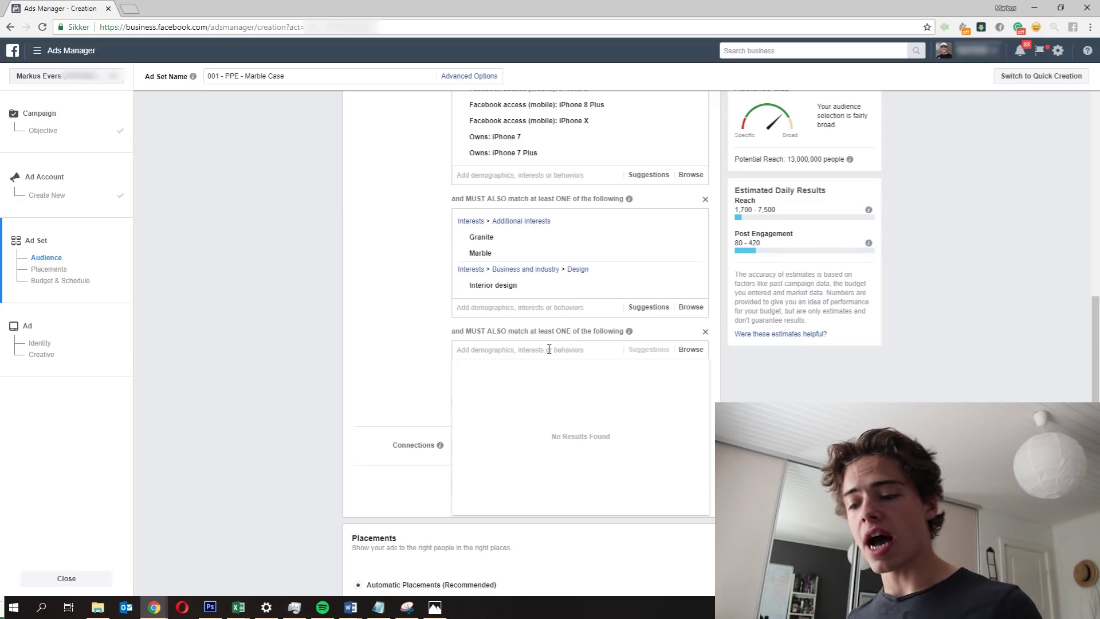
type("zara")
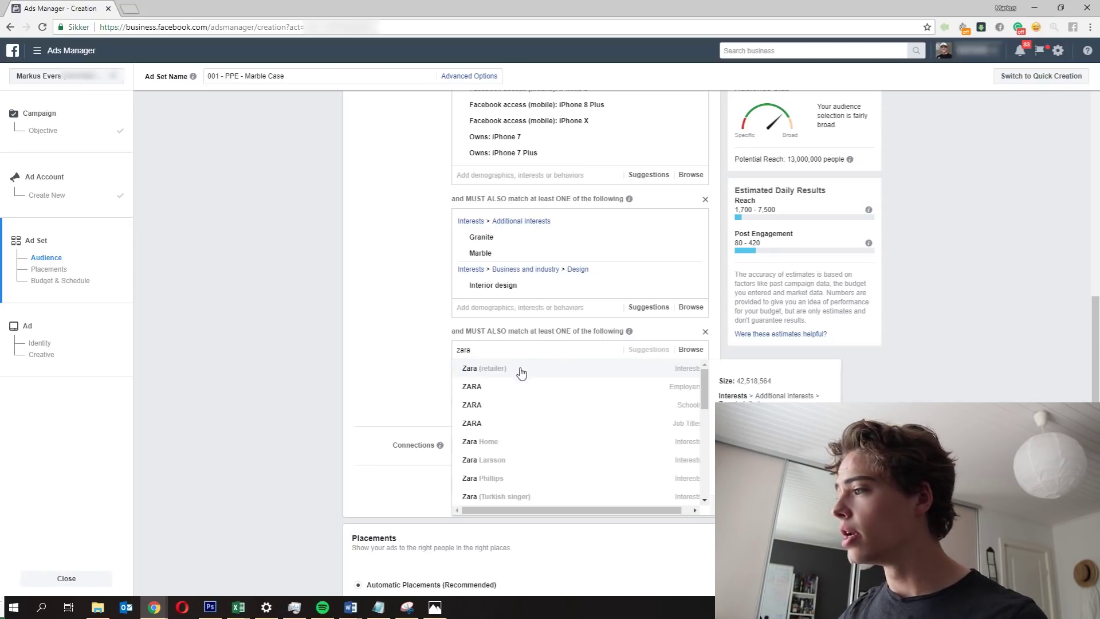
left_click(521, 372)
scroll(379, 359, "down", 1)
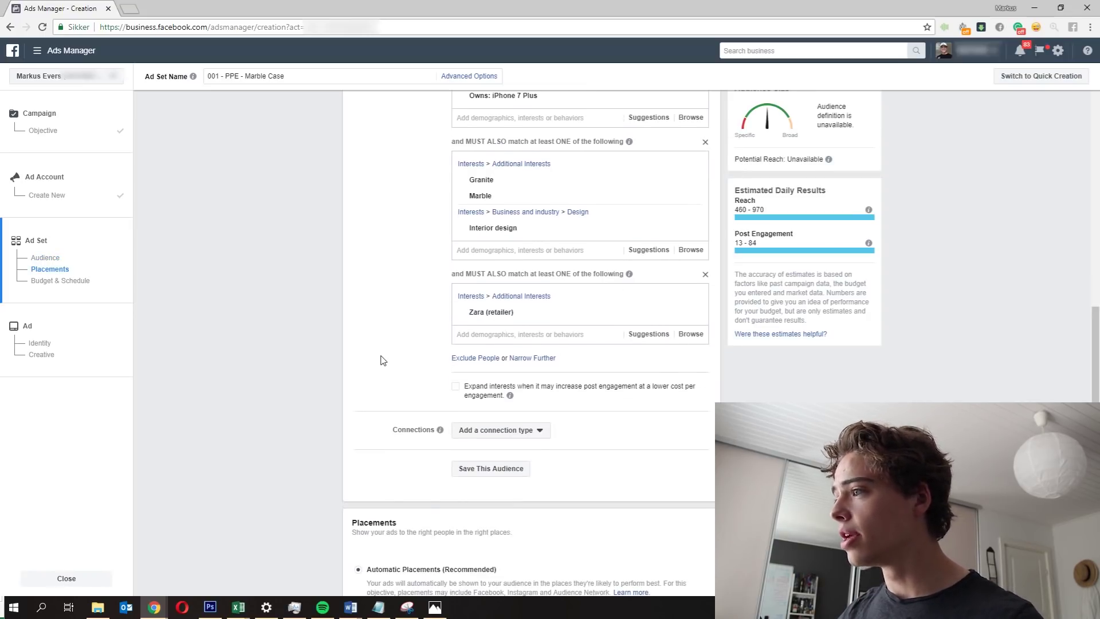
- Add the suggested H&M and Forever 21 interests to the Zara condition, and review all detailed targeting groups
left_click(649, 406)
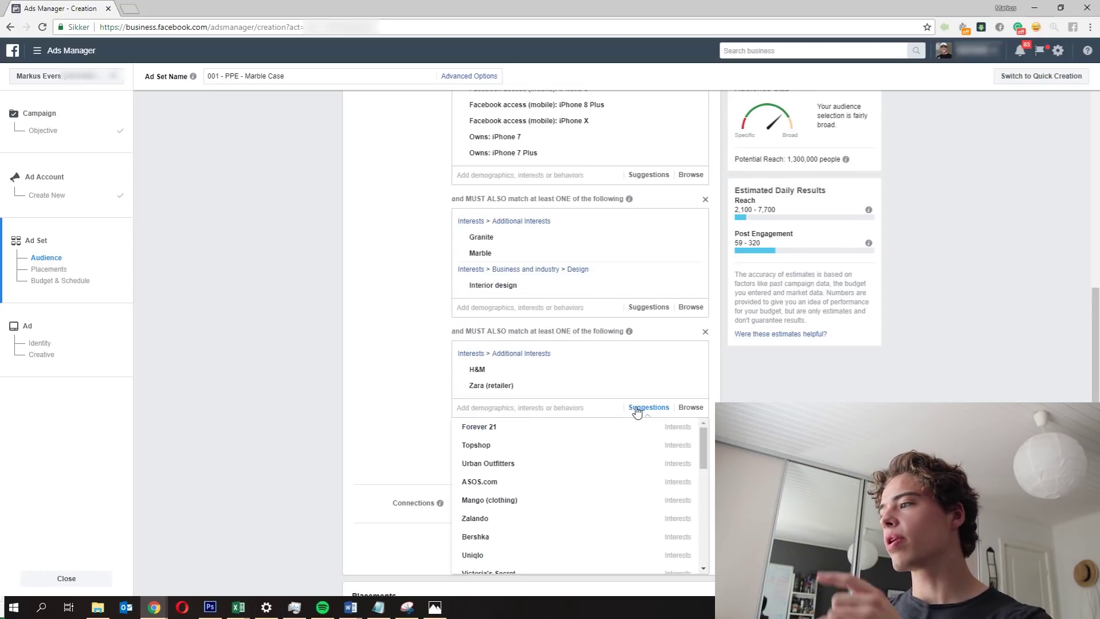
left_click(511, 430)
left_click(405, 373)
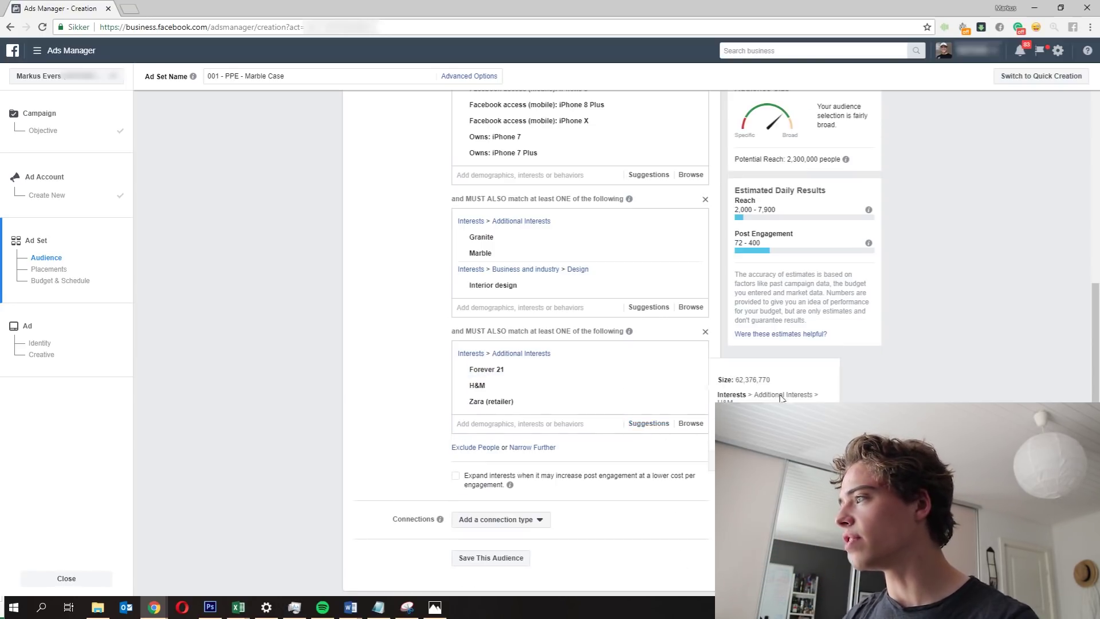
scroll(821, 369, "up", 2)
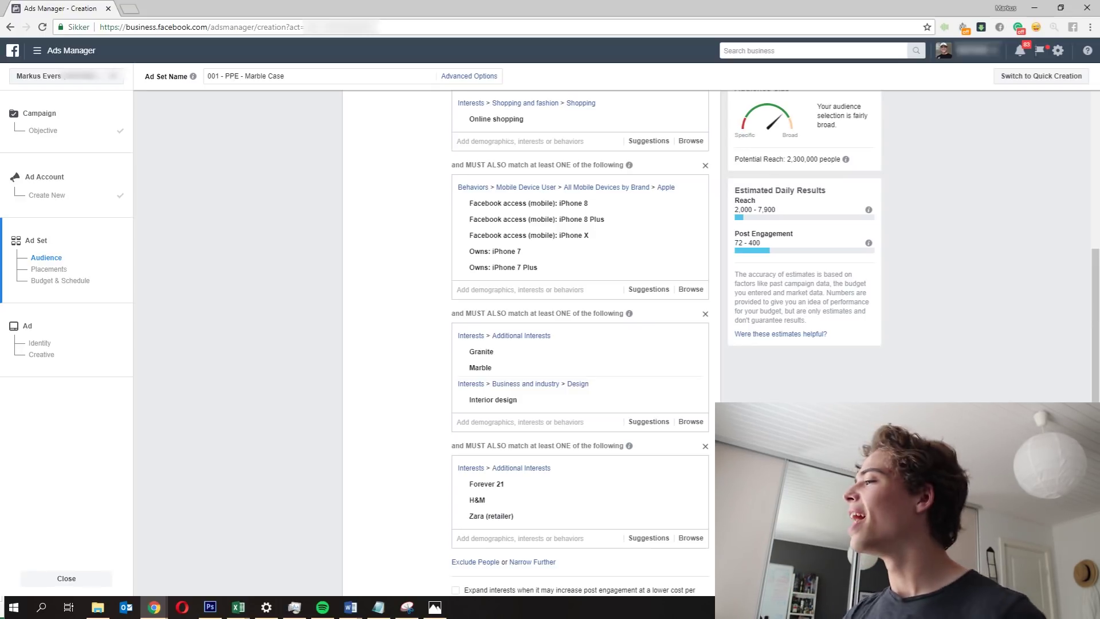
scroll(580, 343, "up", 1)
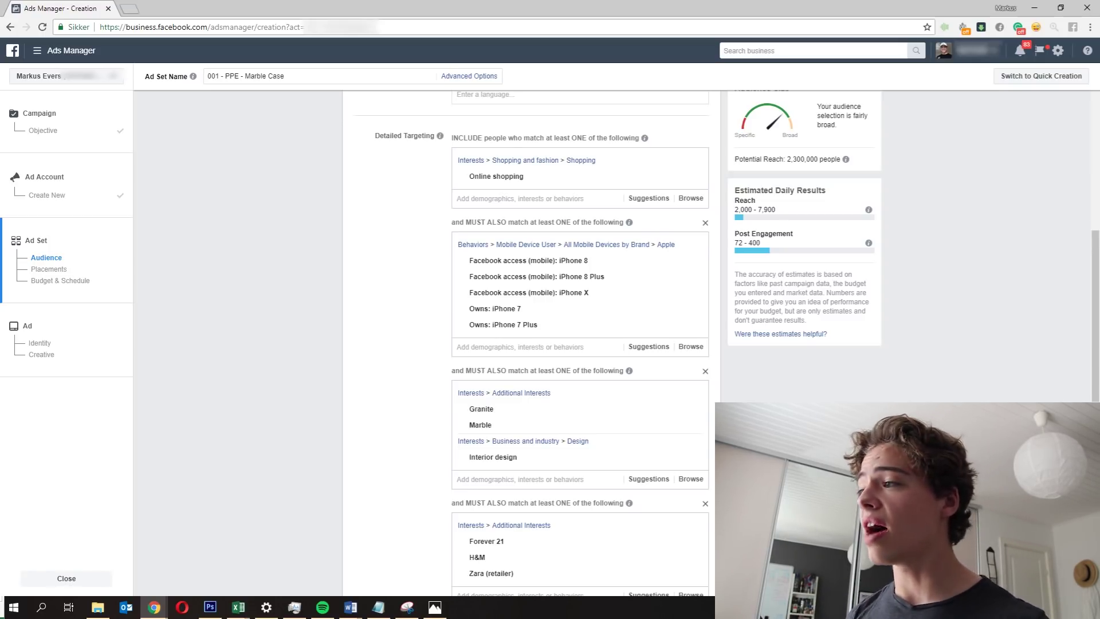
mouse_move(574, 325)
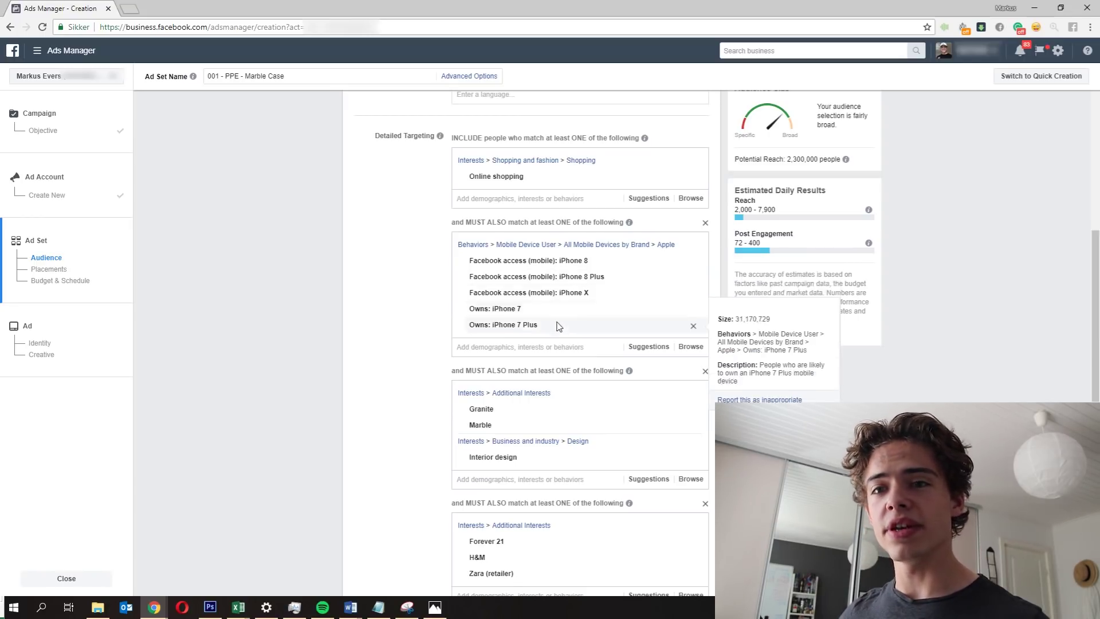
- Review the remaining detailed targeting groups, the potential reach and the available connection types for the audience
scroll(377, 386, "down", 1)
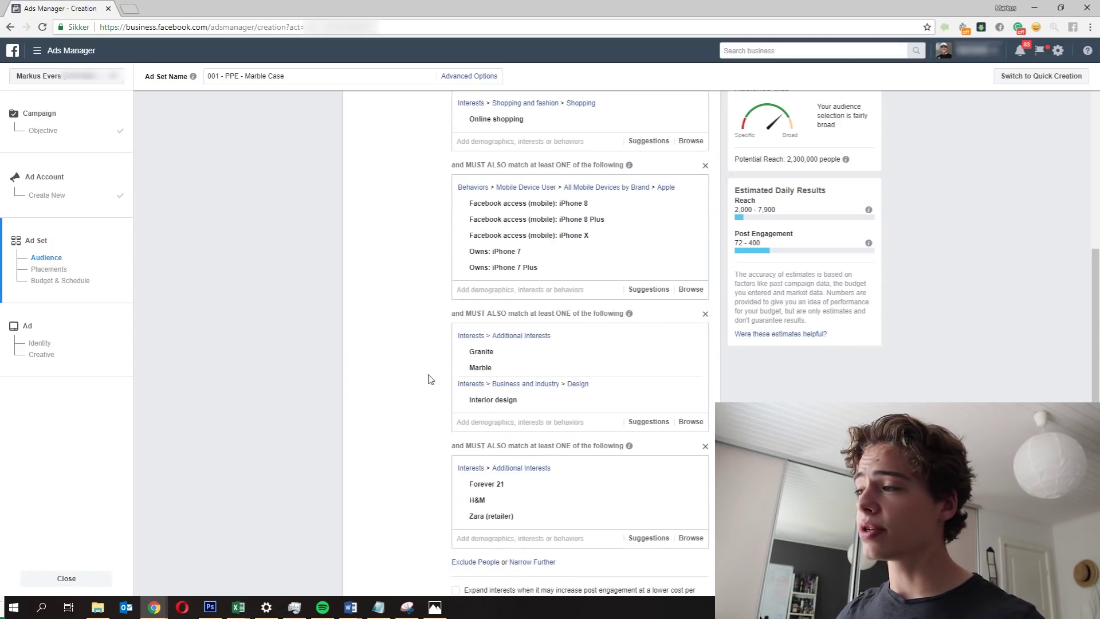
mouse_move(483, 375)
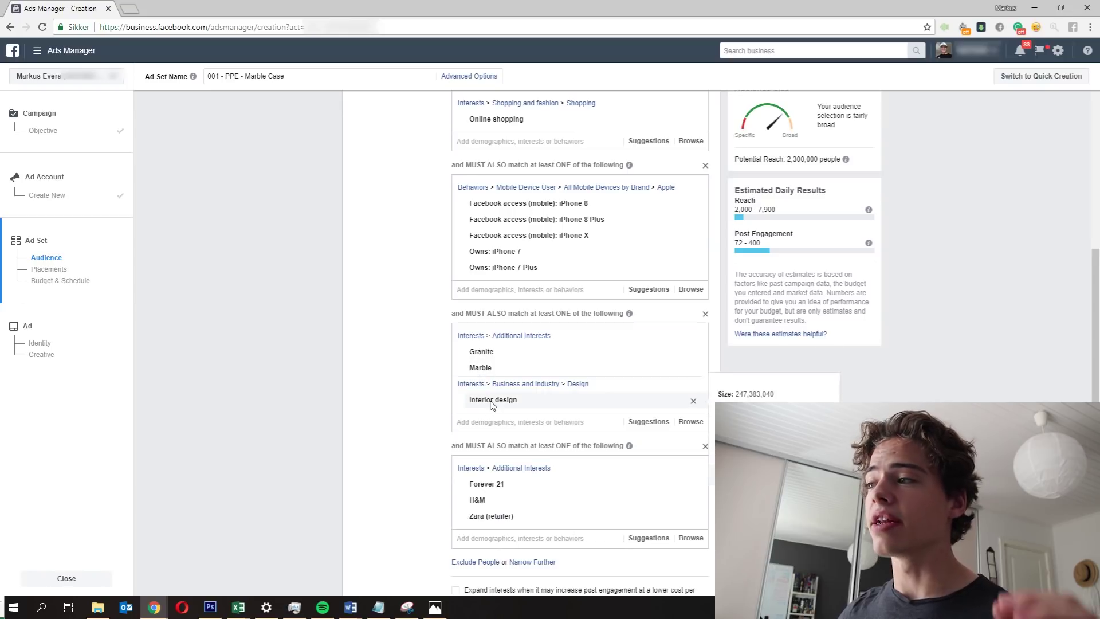
scroll(413, 370, "down", 1)
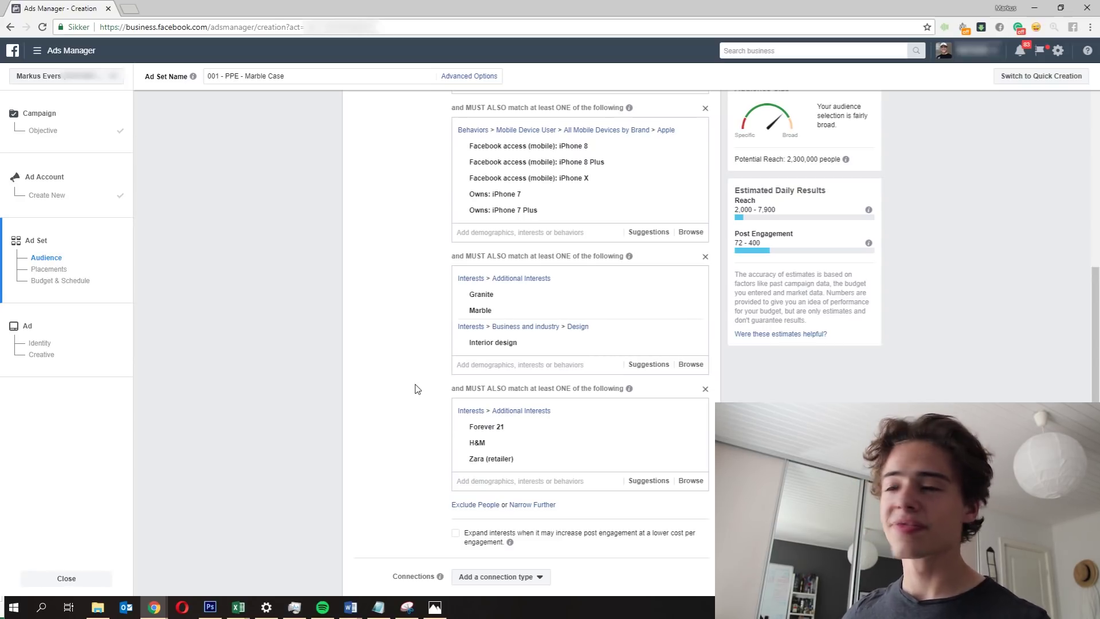
scroll(418, 387, "down", 2)
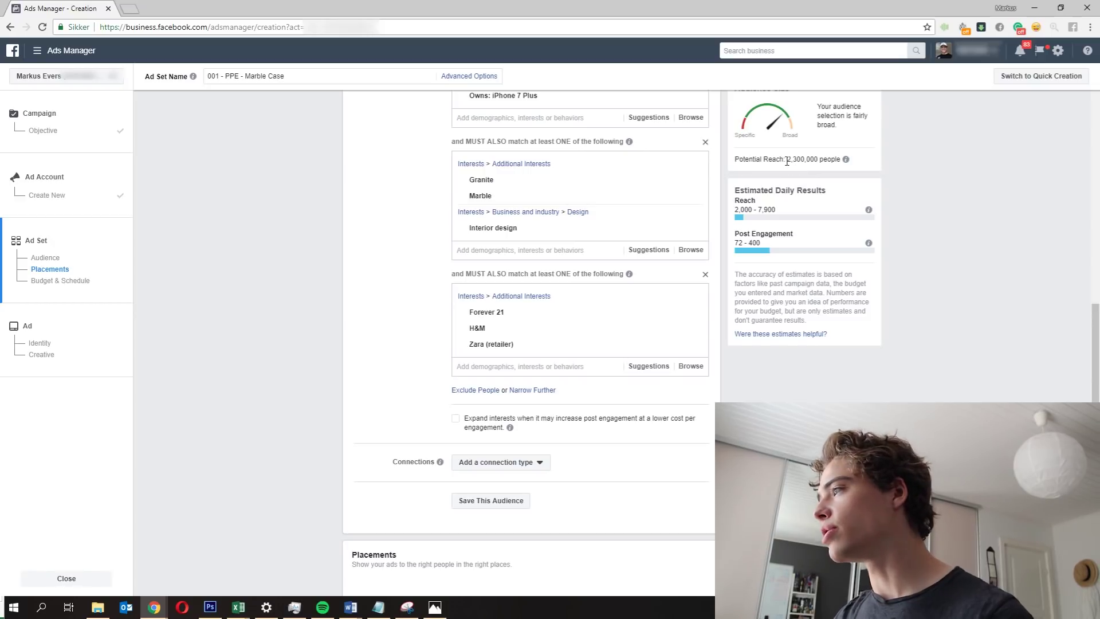
left_click(914, 271)
scroll(914, 273, "down", 2)
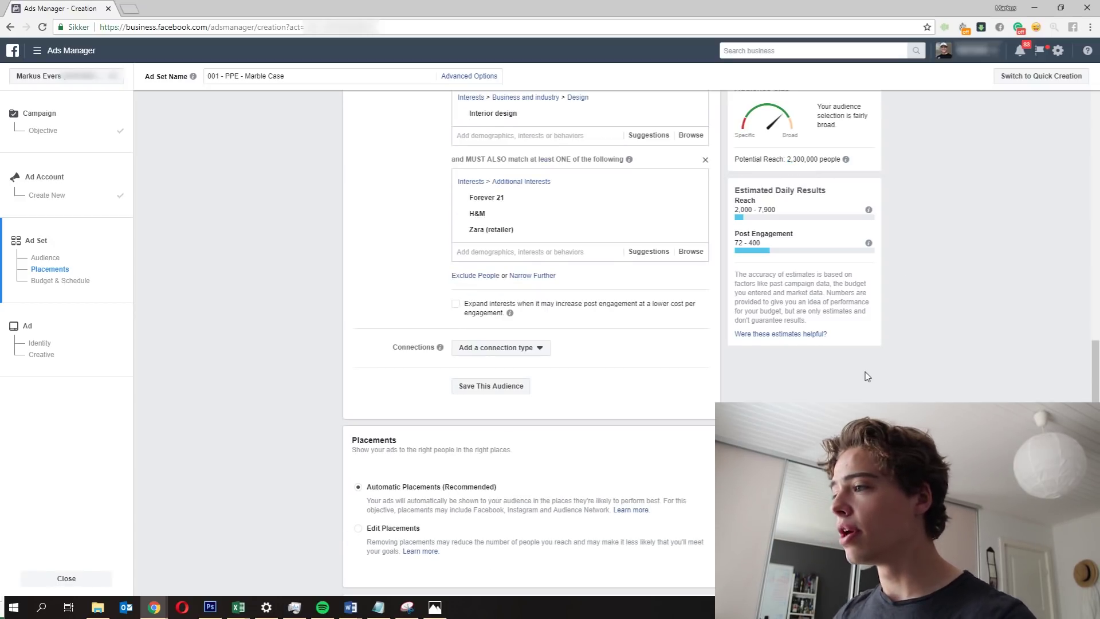
left_click(539, 348)
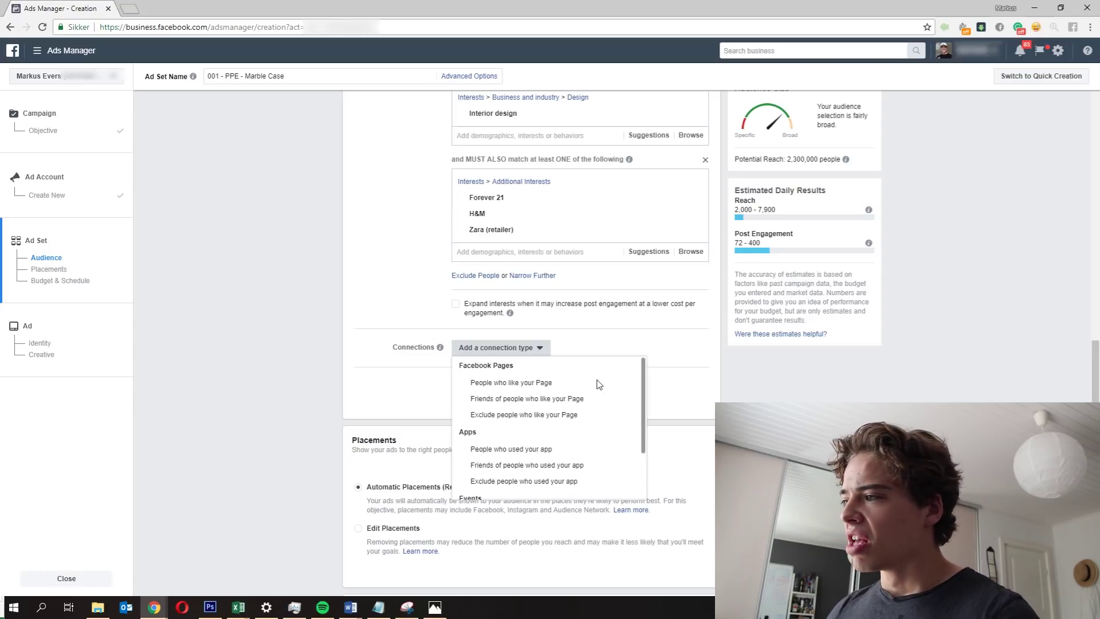
scroll(550, 401, "down", 1)
scroll(564, 447, "up", 1)
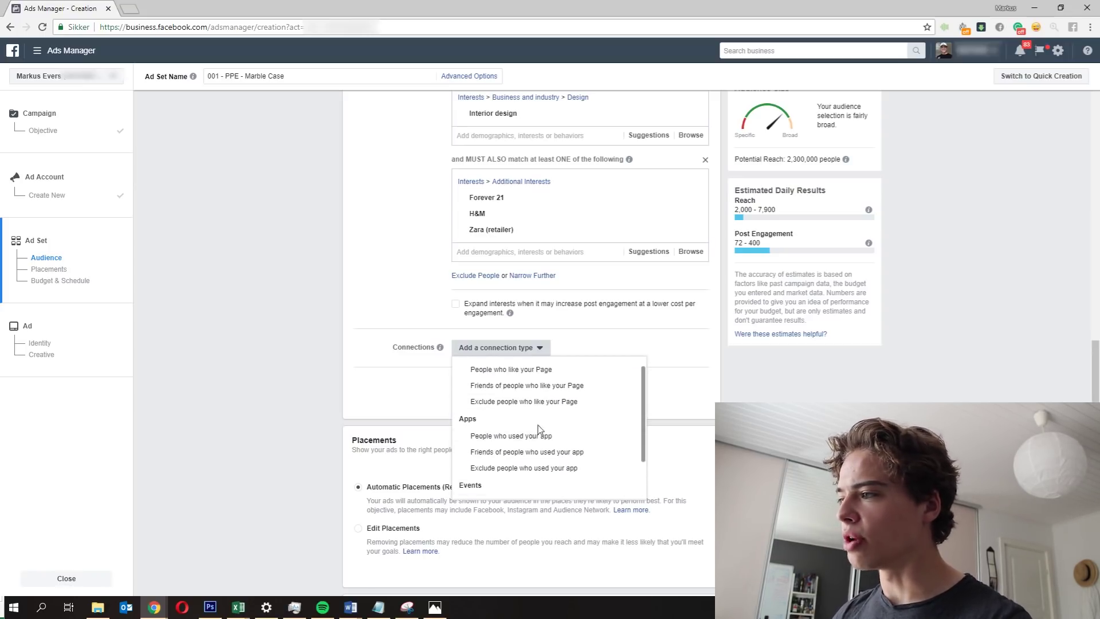
scroll(521, 435, "up", 1)
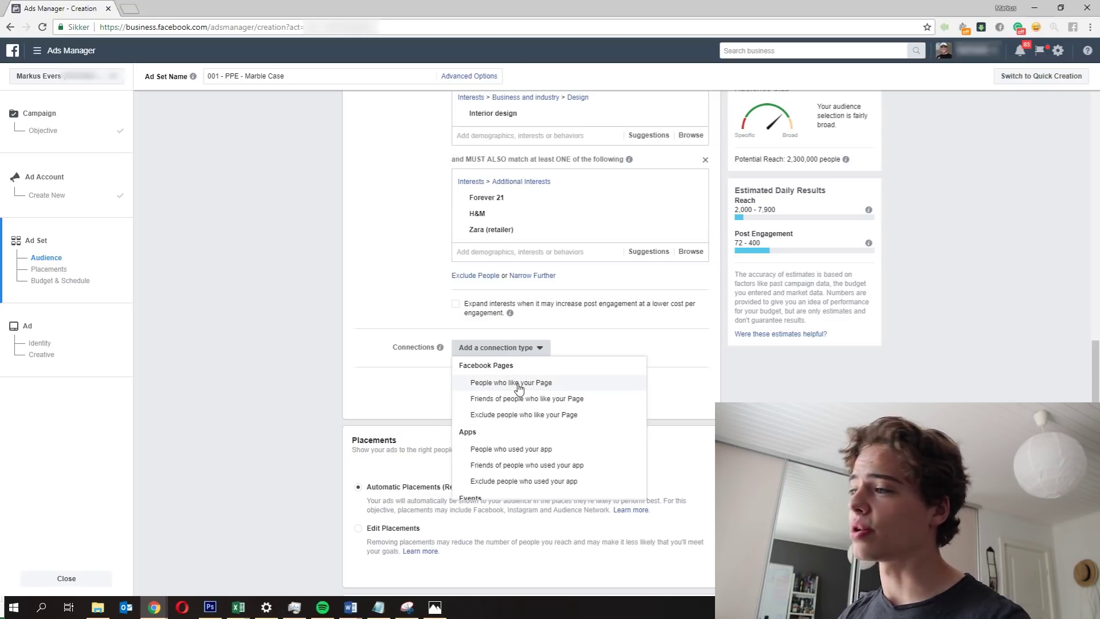
left_click(315, 361)
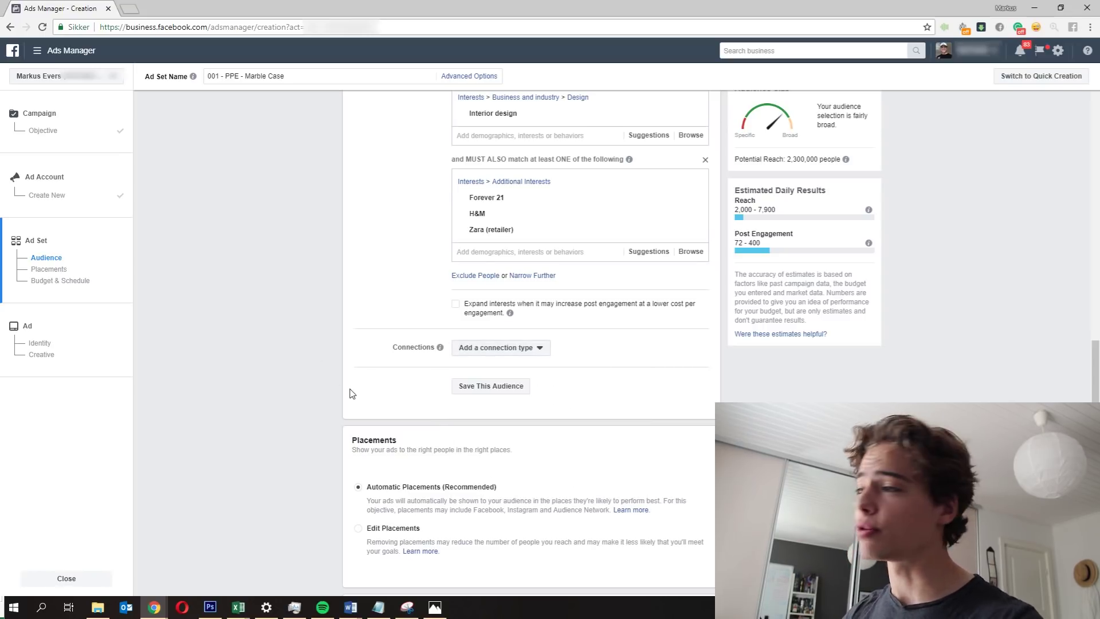
- Switch the ad set to Edit Placements and limit the device types to Mobile only
scroll(352, 393, "down", 1)
scroll(352, 382, "down", 1)
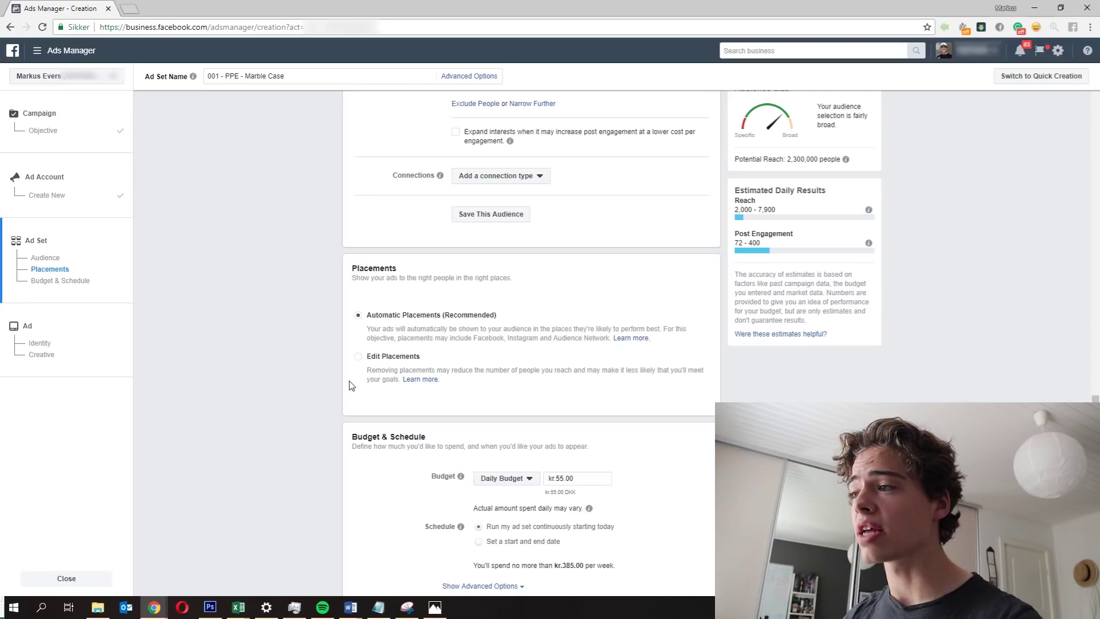
left_click(368, 358)
scroll(310, 373, "down", 3)
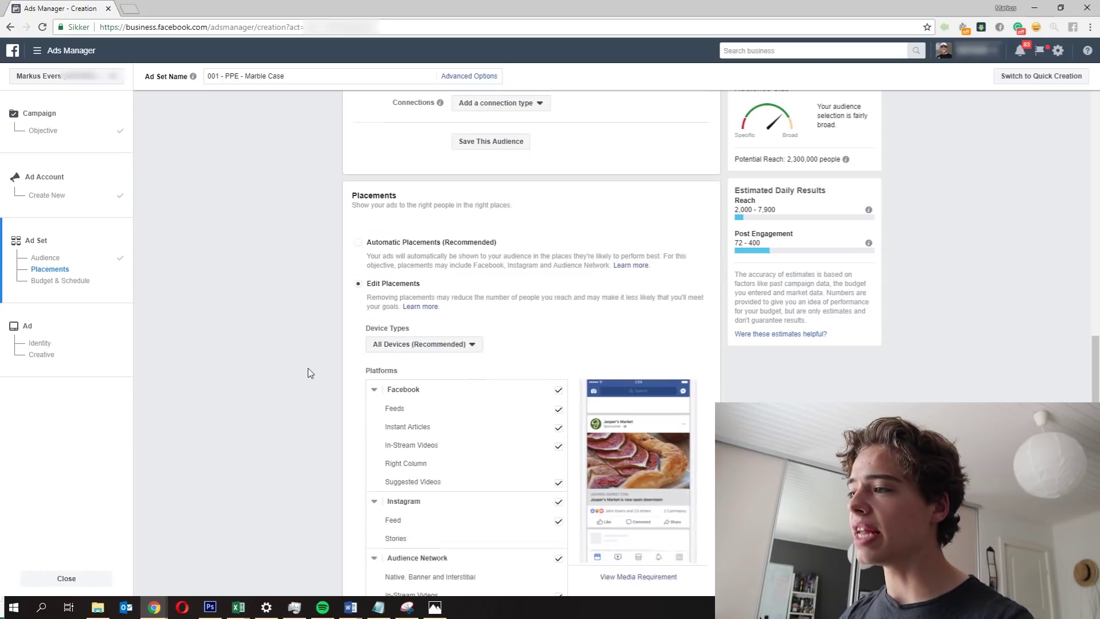
left_click(440, 189)
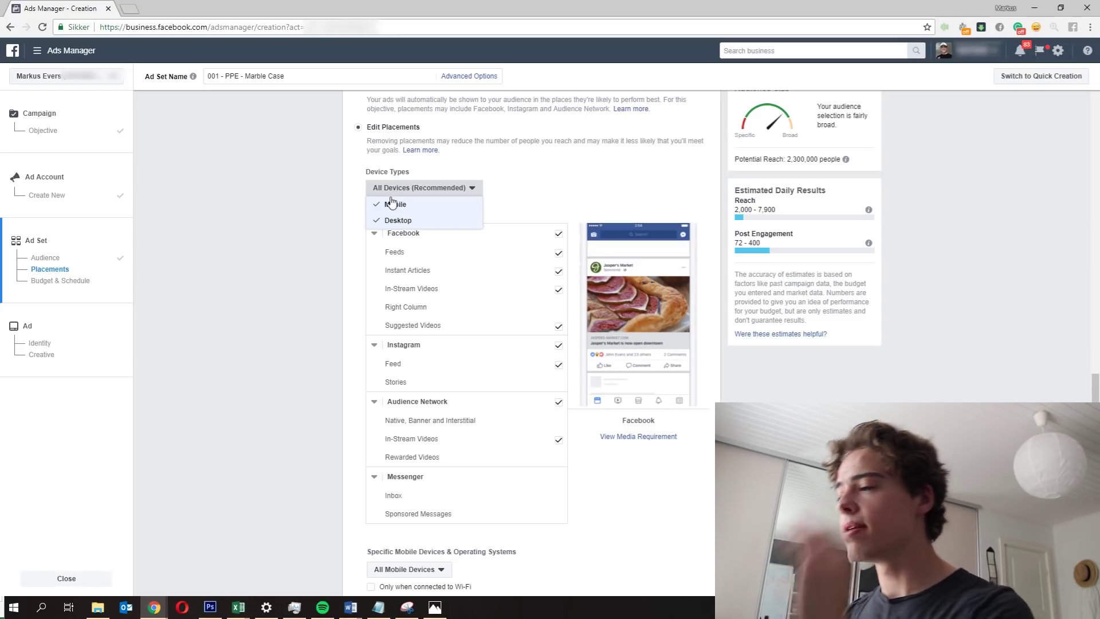
left_click(398, 220)
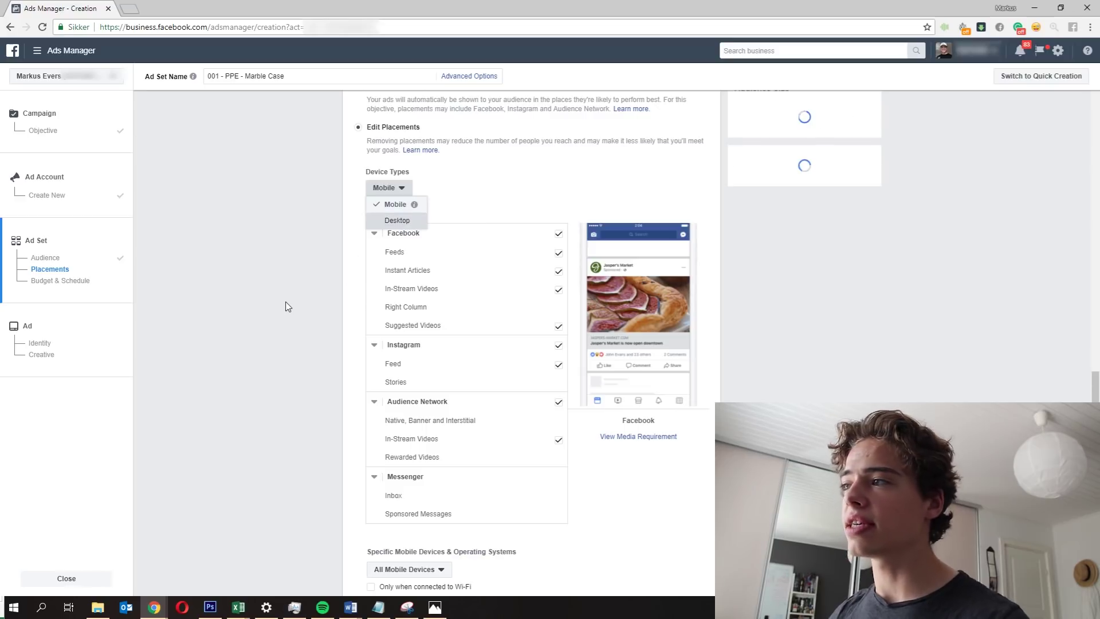
left_click(284, 304)
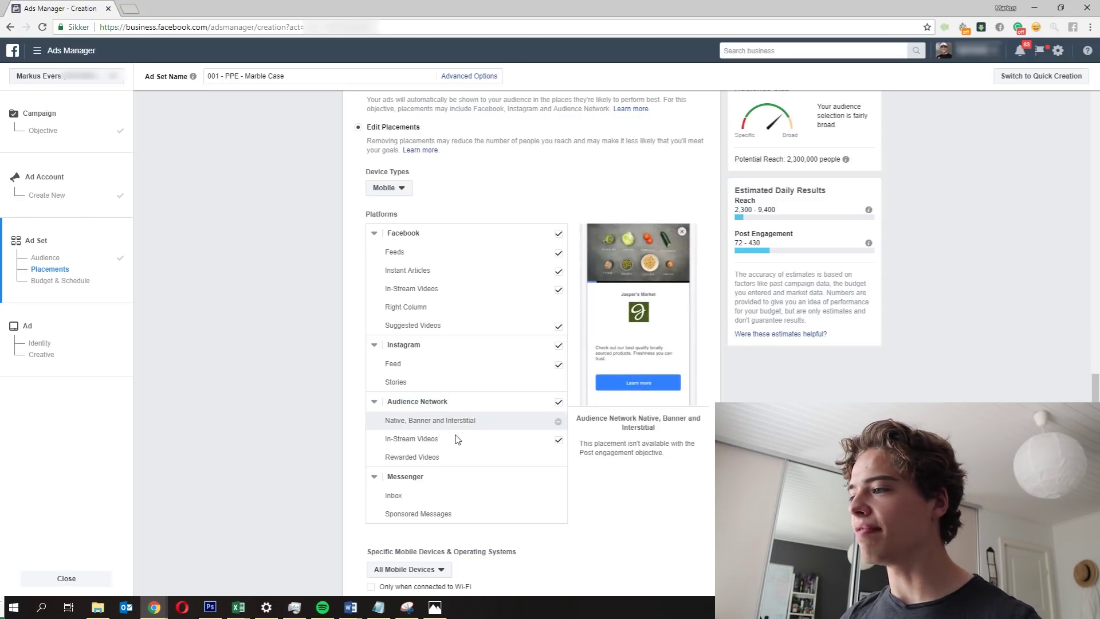
- Exclude Audience Network and Facebook's Suggested Videos, In-Stream Videos and Instant Articles, leaving only Facebook Feeds and Instagram Feed as placements
left_click(559, 402)
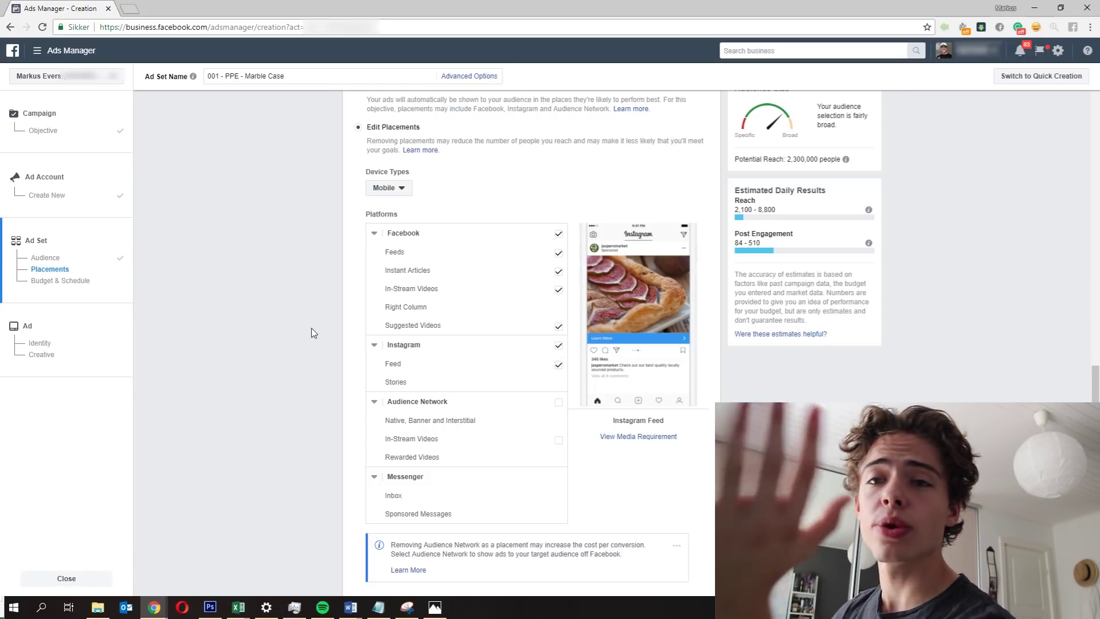
scroll(344, 326, "up", 1)
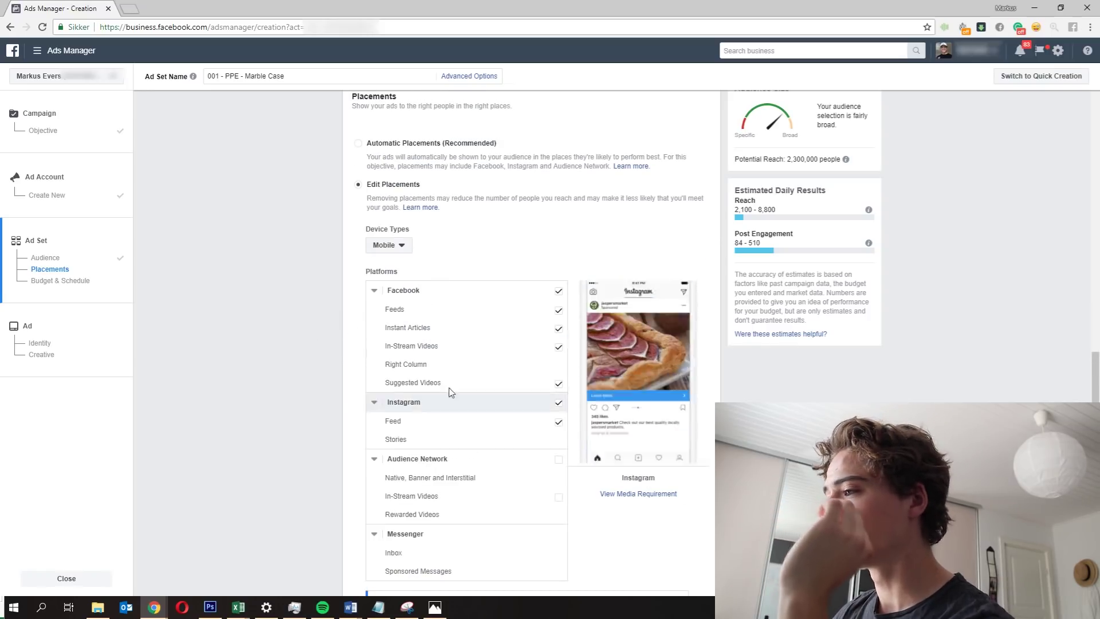
left_click(559, 385)
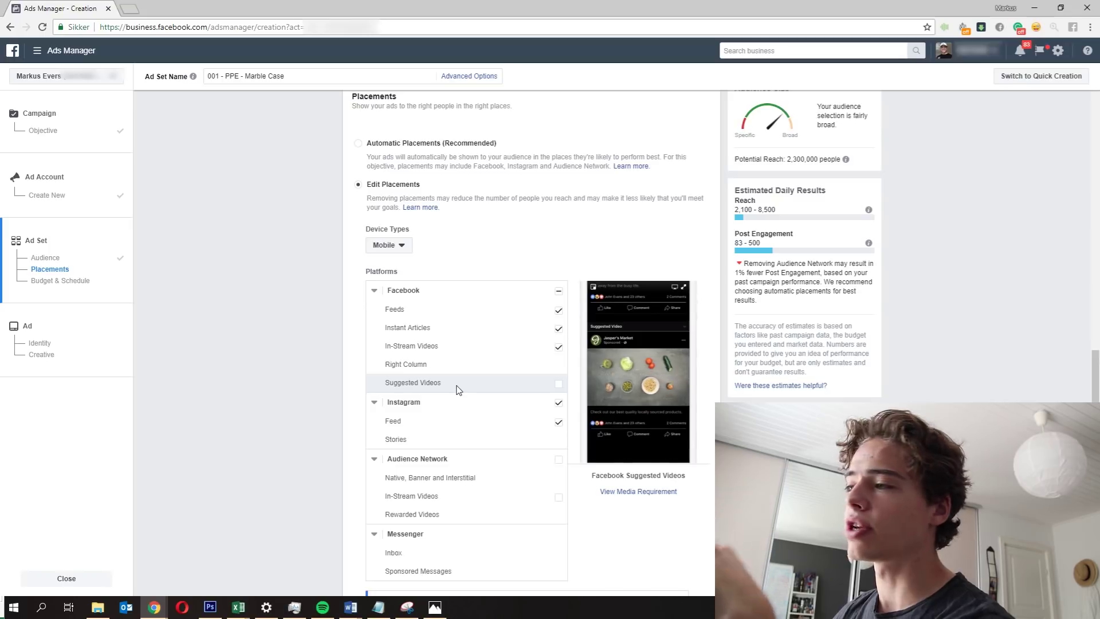
left_click(559, 346)
left_click(560, 330)
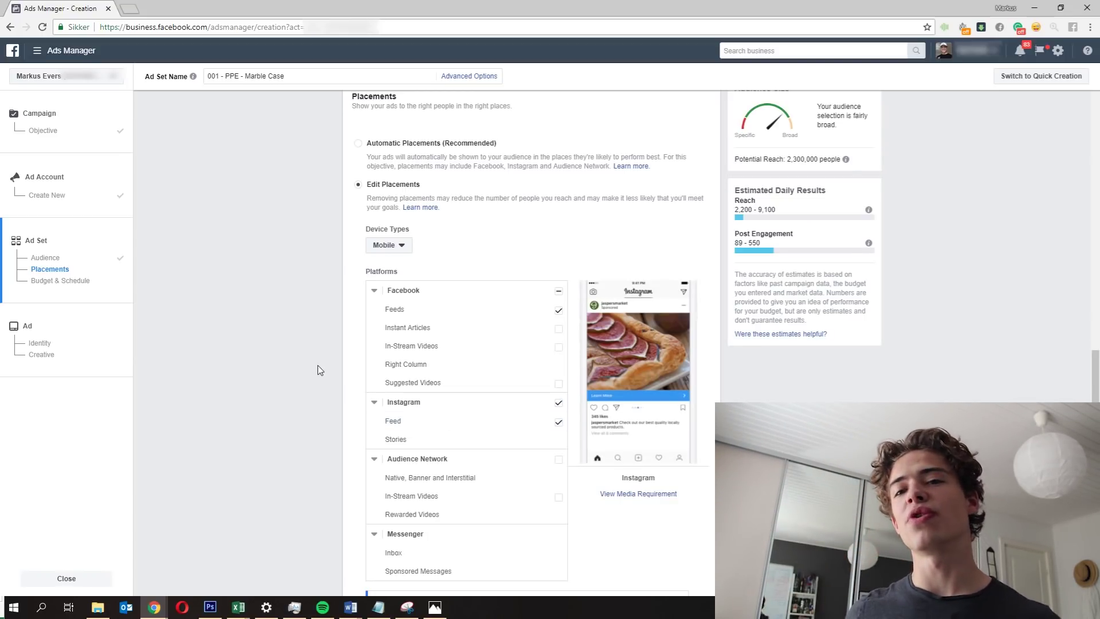
left_click(558, 422)
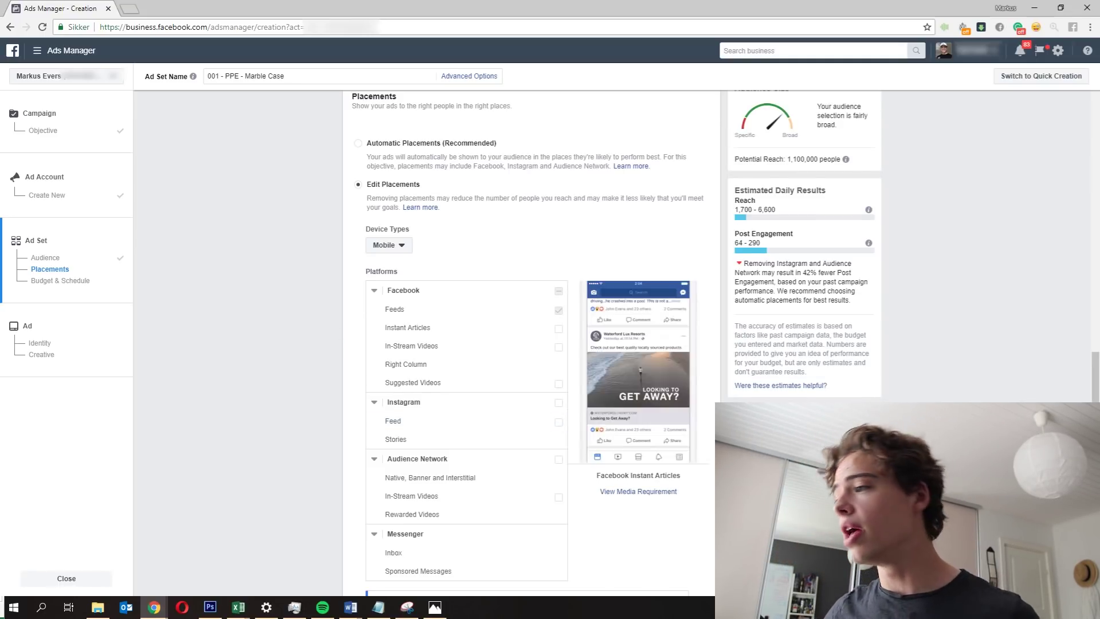
left_click(560, 423)
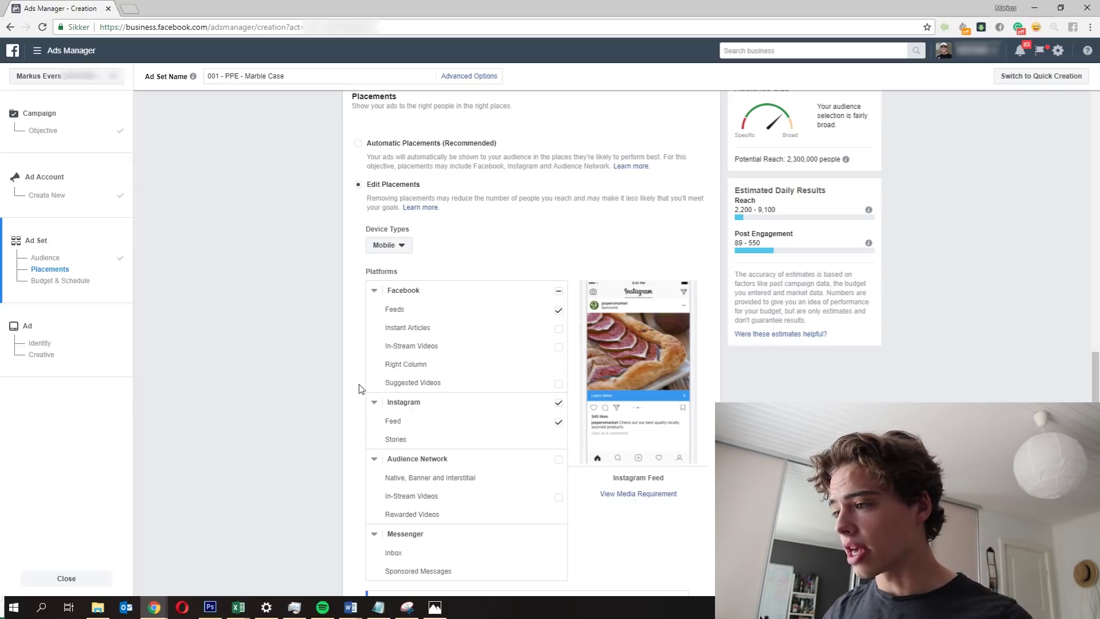
- Set the ad set's daily budget to kr.45.00 and continue to the ad setup
scroll(313, 421, "down", 5)
scroll(304, 401, "down", 2)
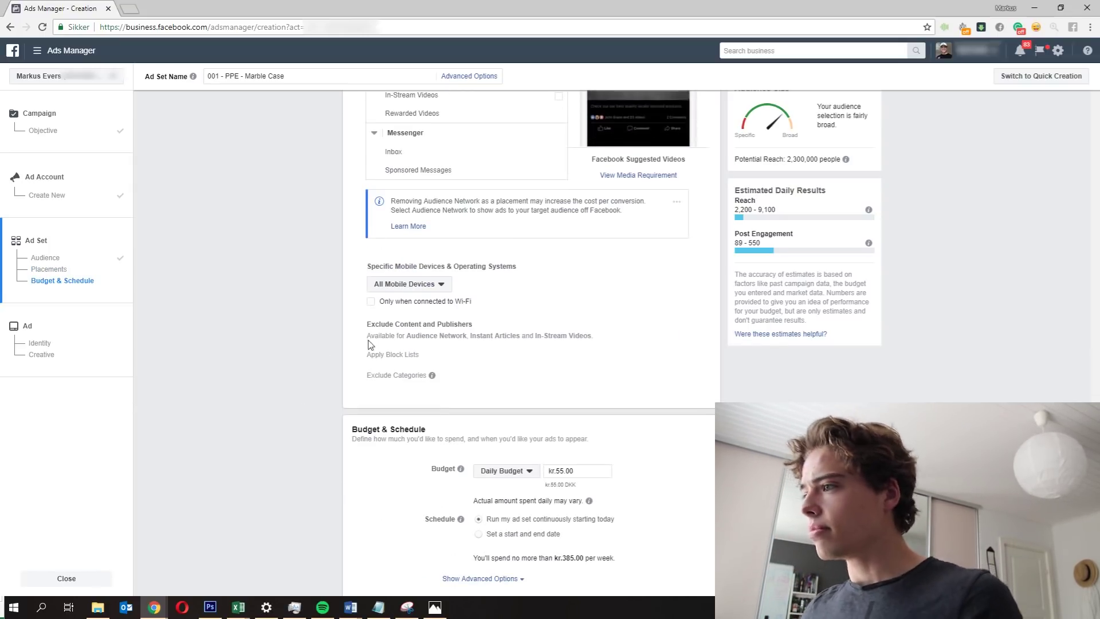
scroll(414, 305, "down", 1)
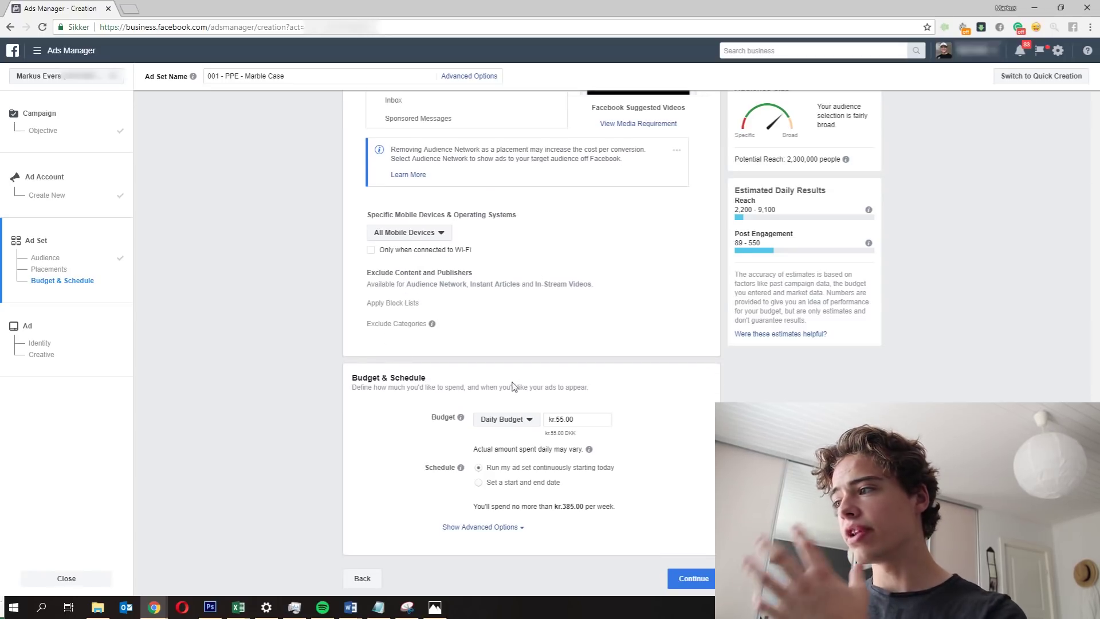
left_click(566, 419)
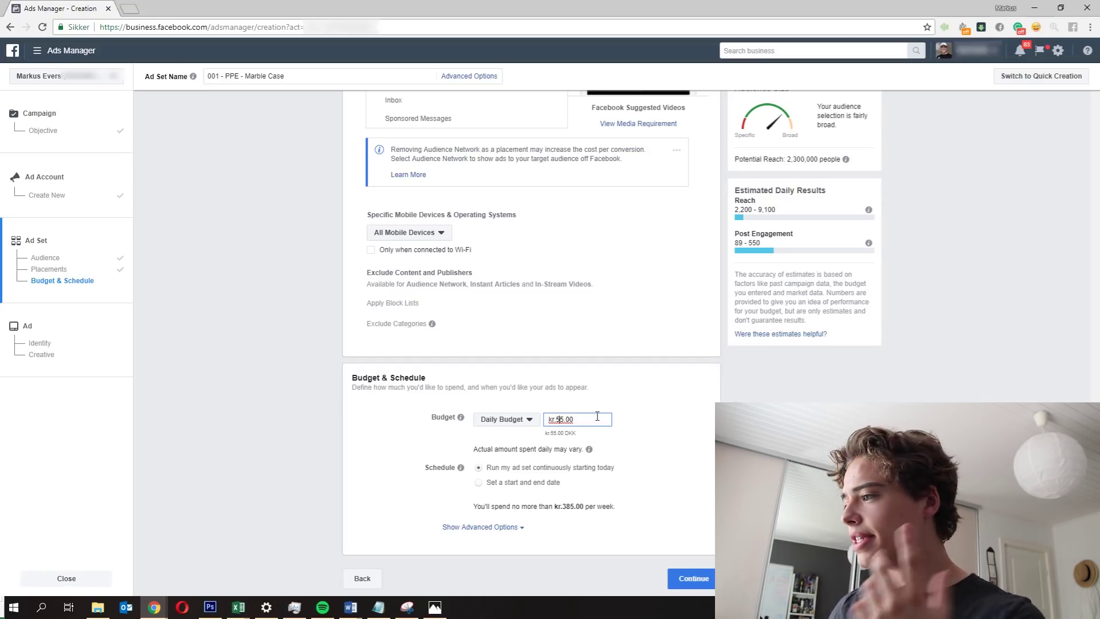
key("BackSpace")
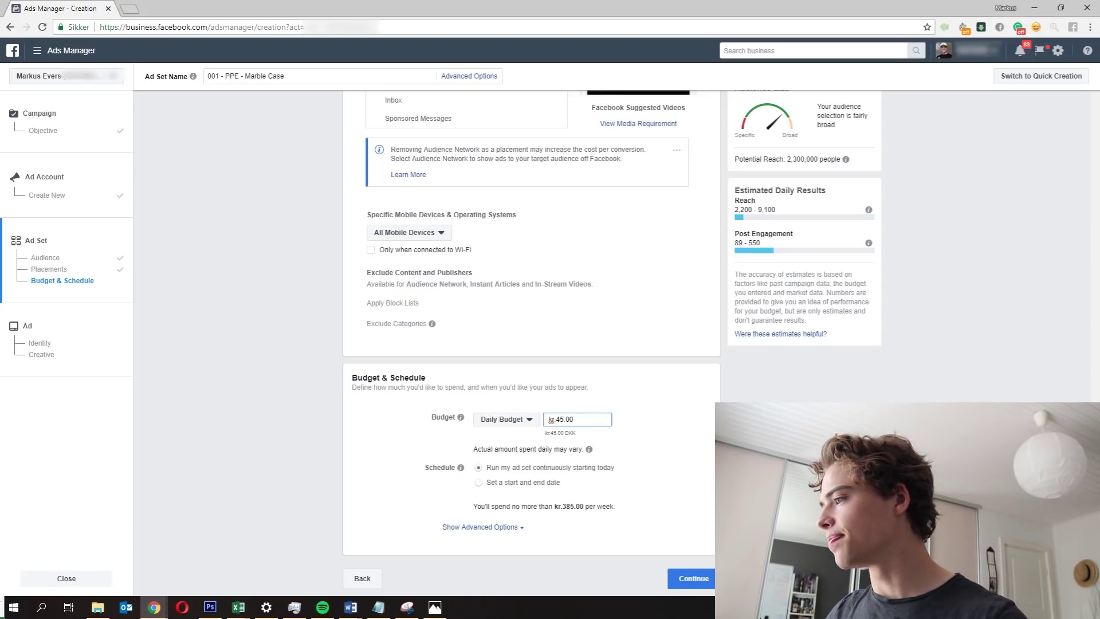
left_click(703, 533)
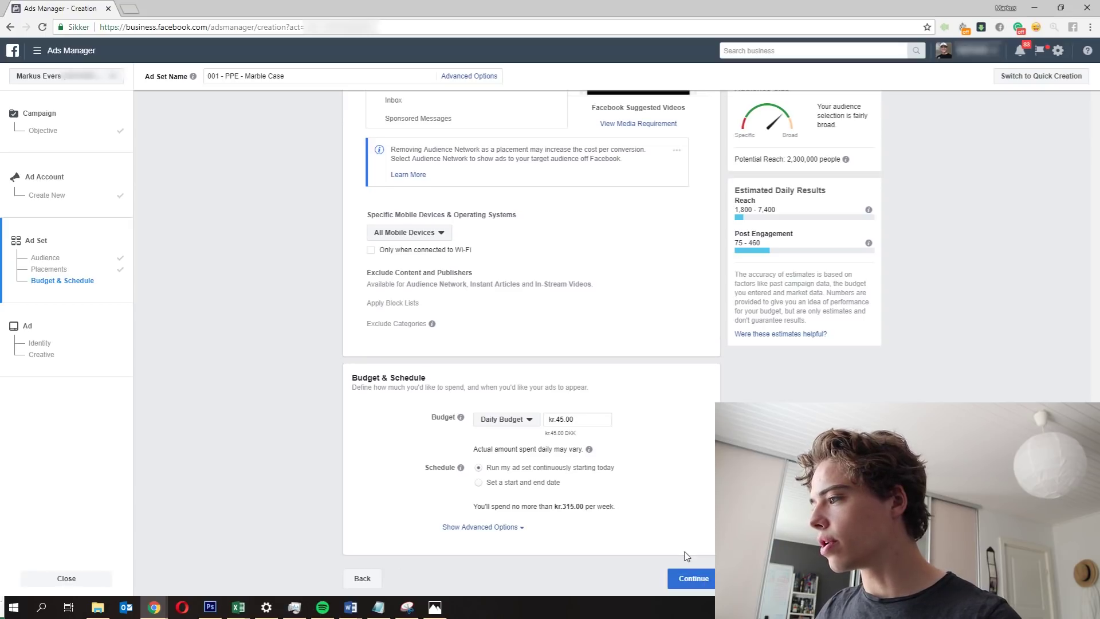
left_click(692, 579)
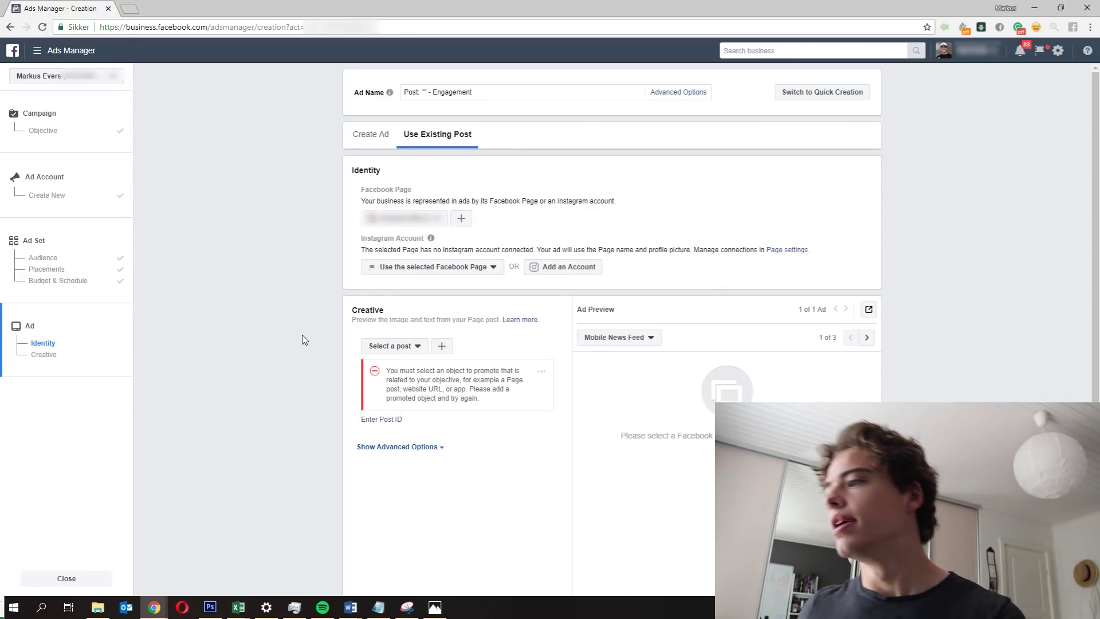
- Start a new page post for the ad and upload the marble phone case photo to it
left_click(444, 350)
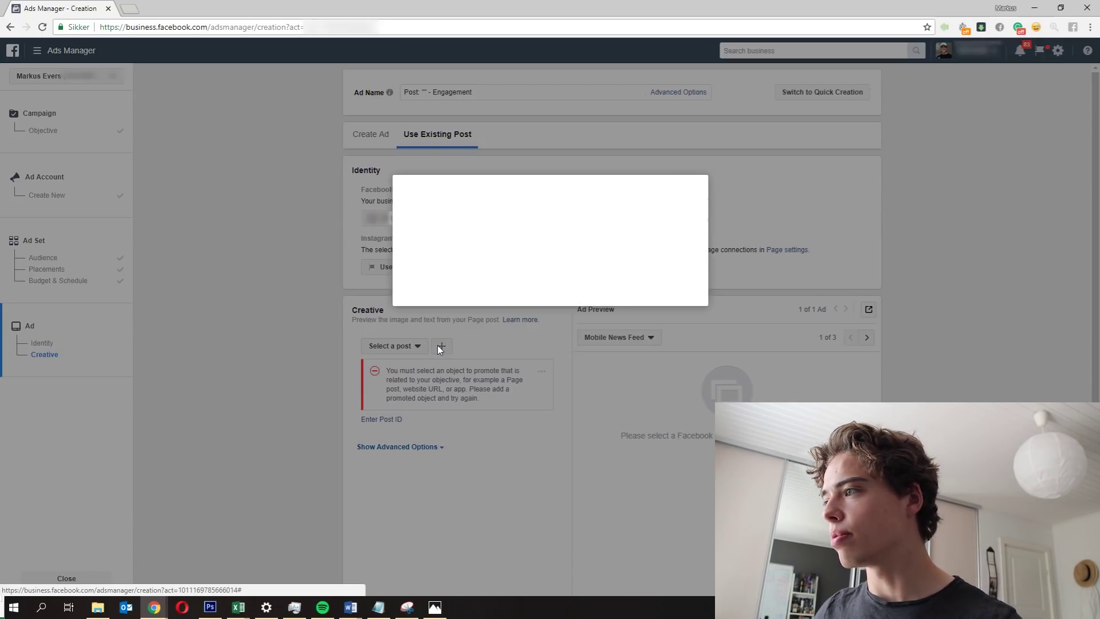
left_click(443, 280)
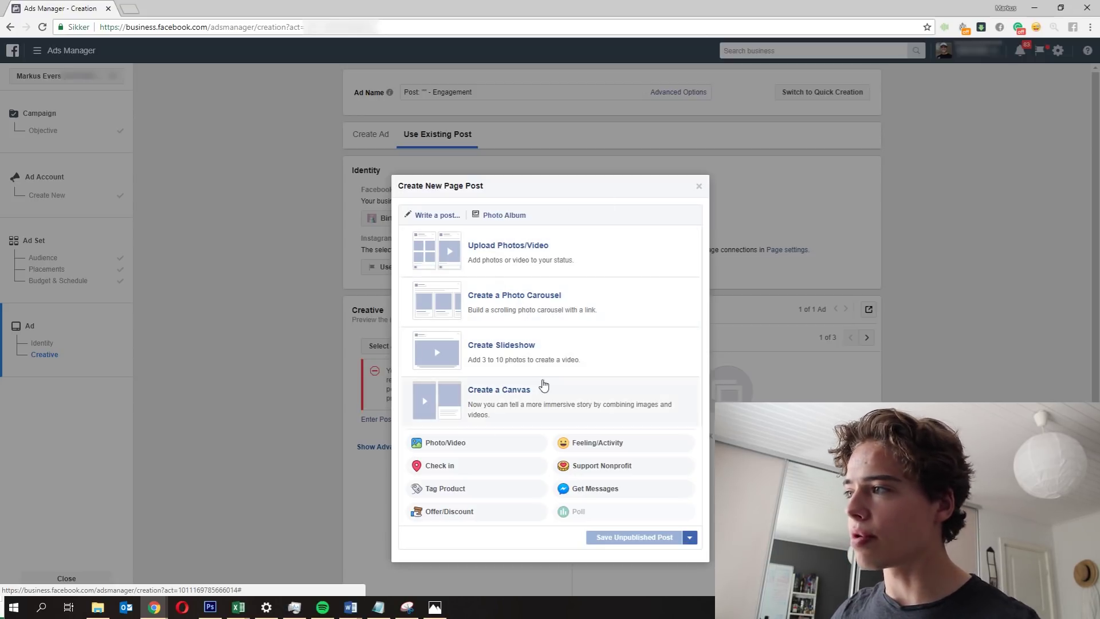
left_click(547, 261)
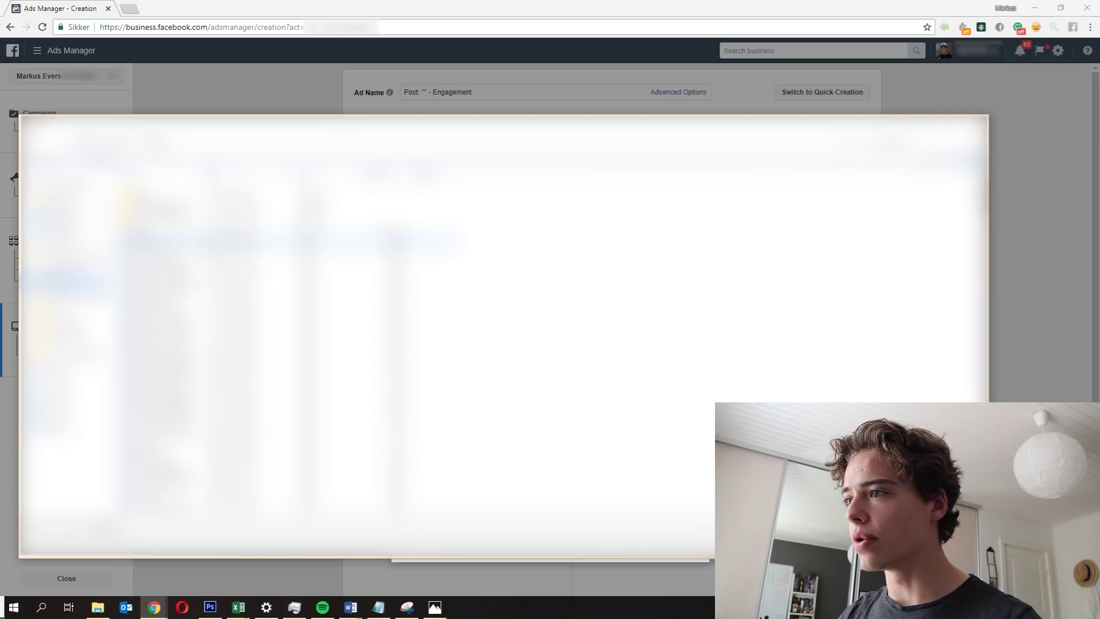
key("Return")
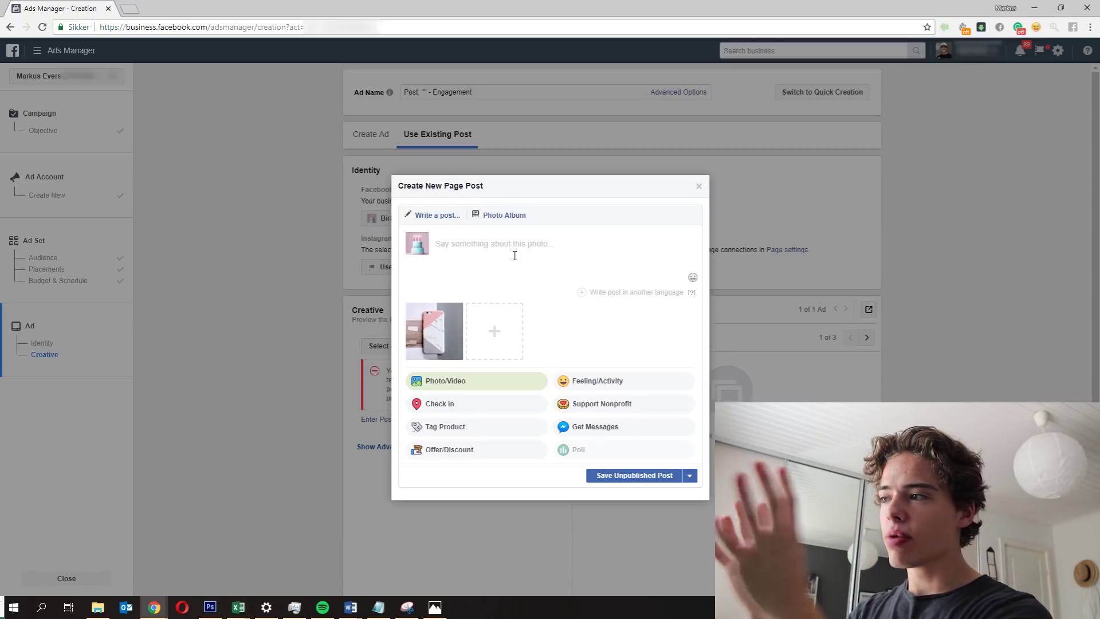
- Write "Do You LOVE Marble Too?" as the first line of the post text
mouse_move(438, 320)
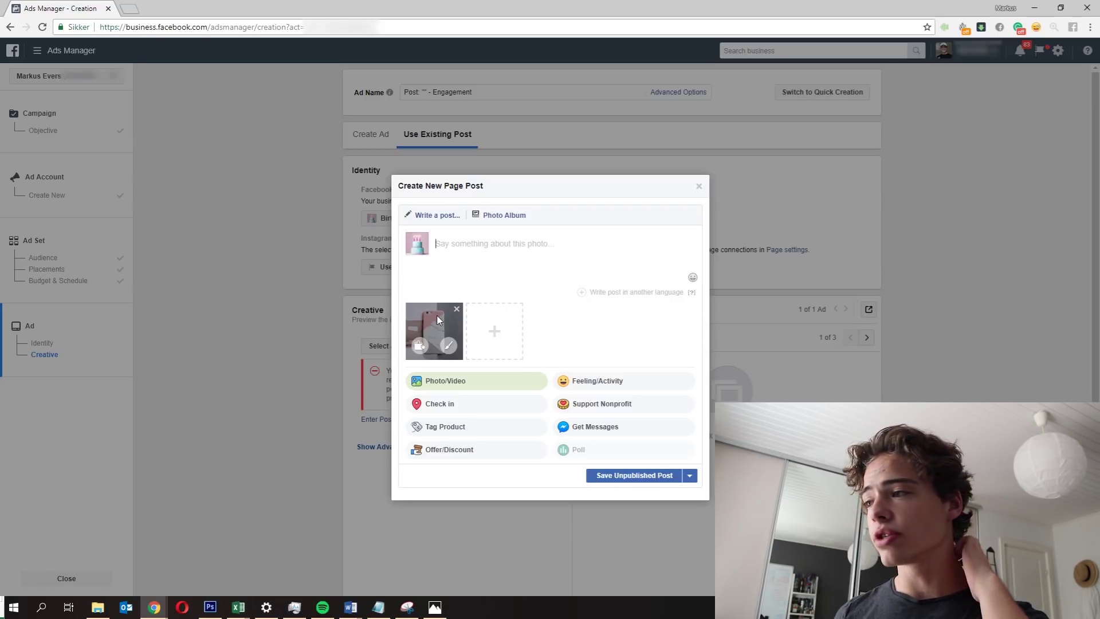
type("D")
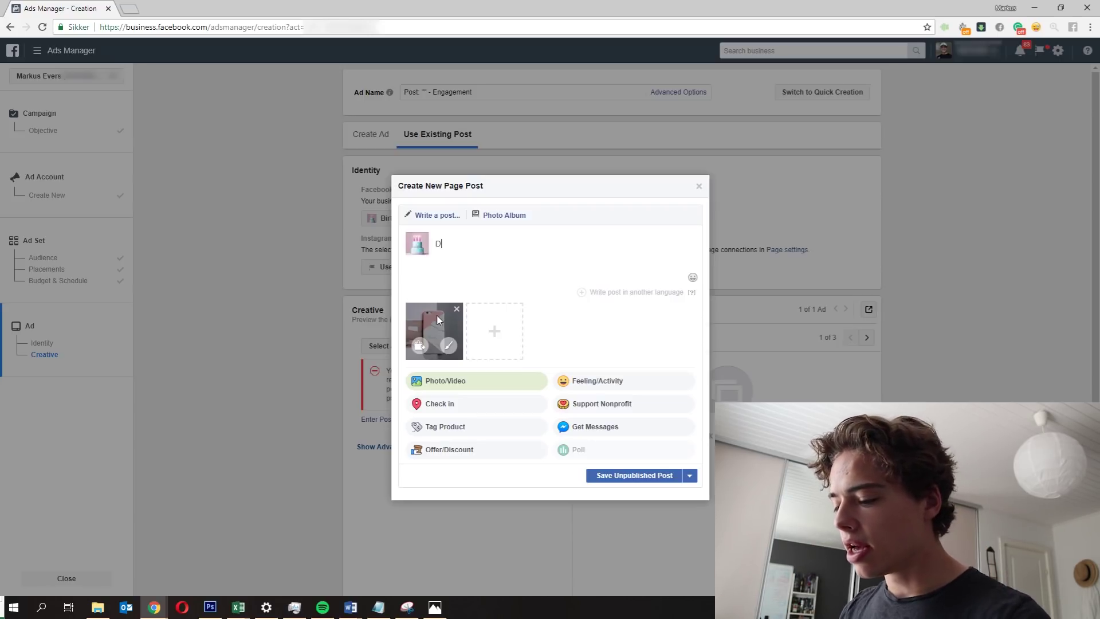
type("o You LOVE AMrble Too")
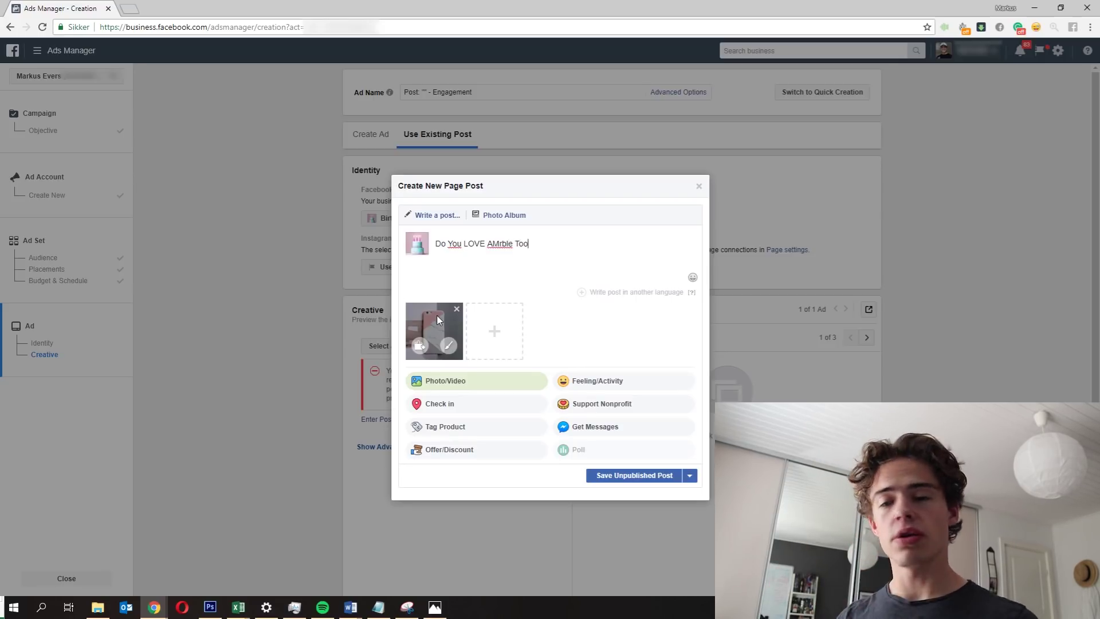
key("ctrl+Left")
key("Delete")
key("Delete")
type("Ma")
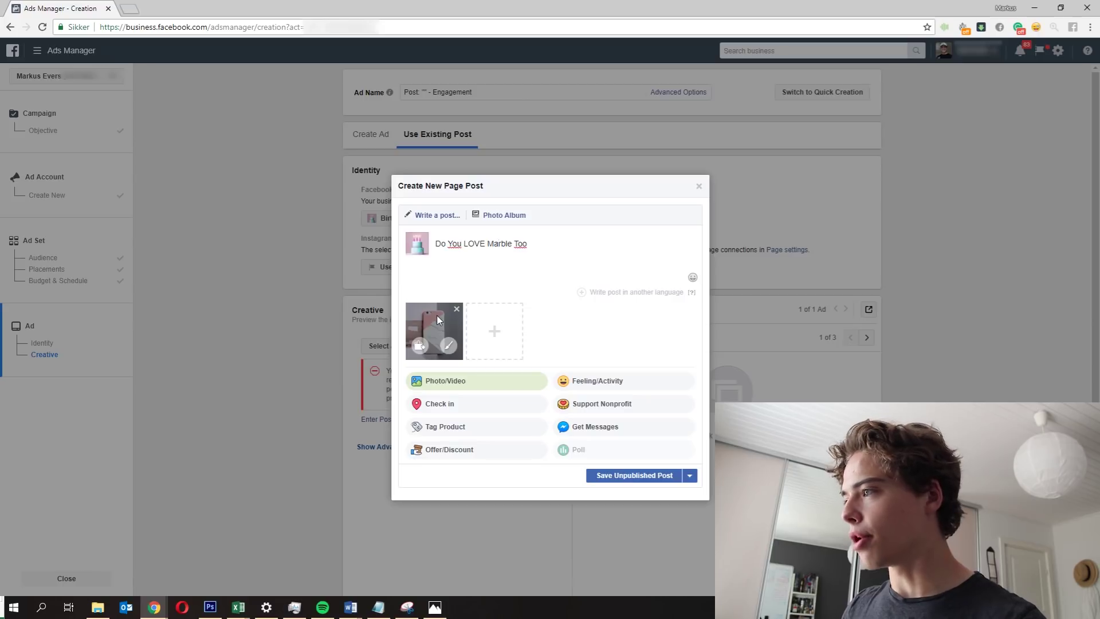
key("Right")
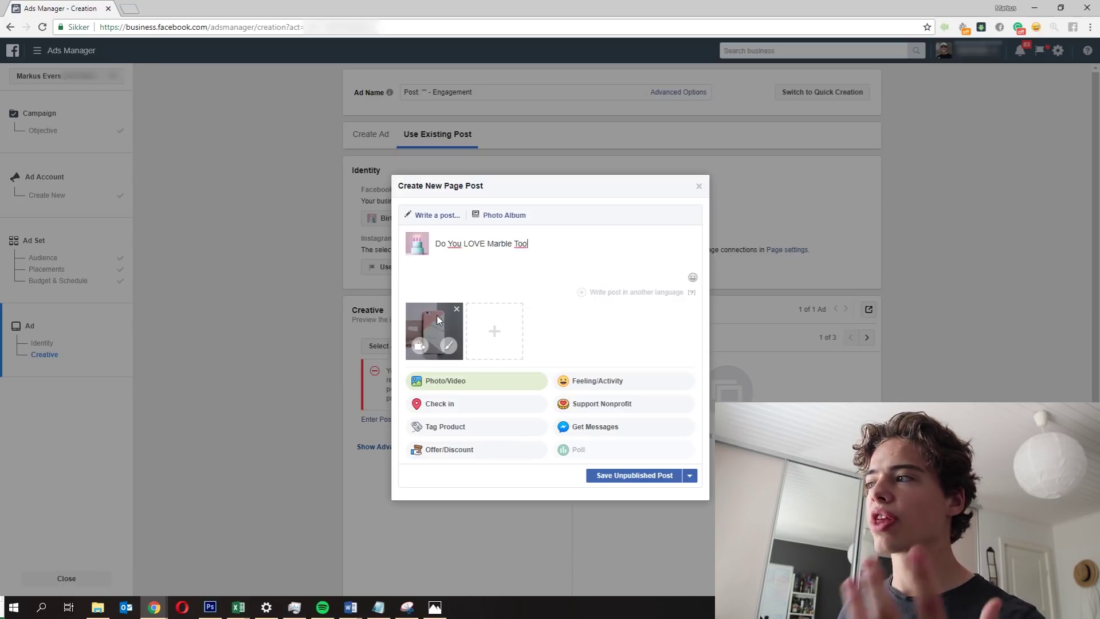
type("?")
- Add the second line "Then You'll NEED Our Amazing 3 Toned Marble Case" to the post text
key("Return")
type("Then You'll")
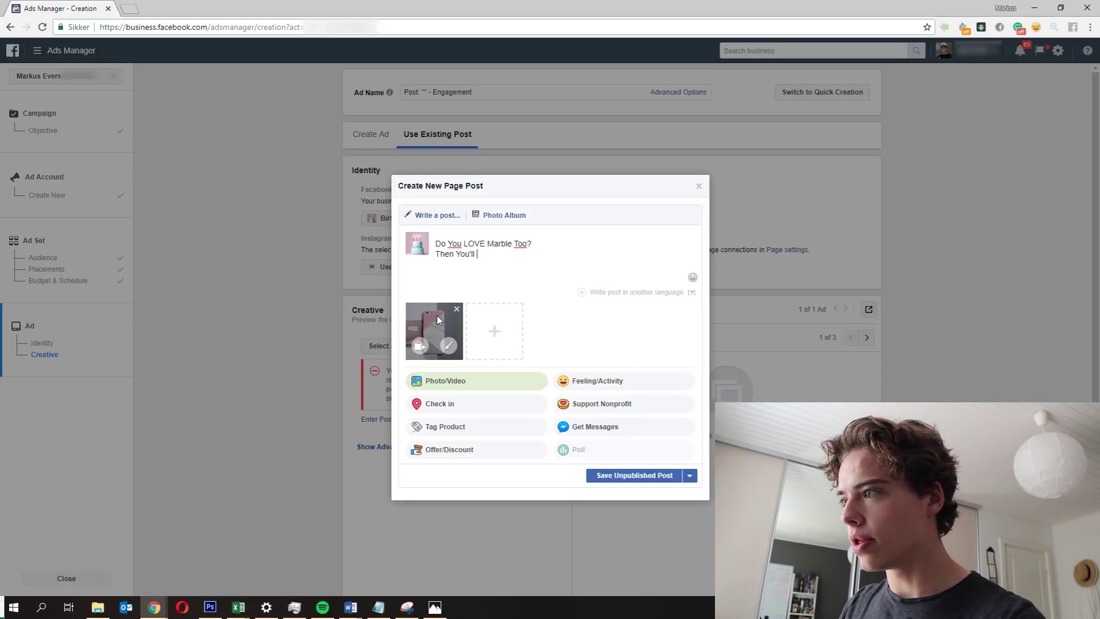
type(" NEE")
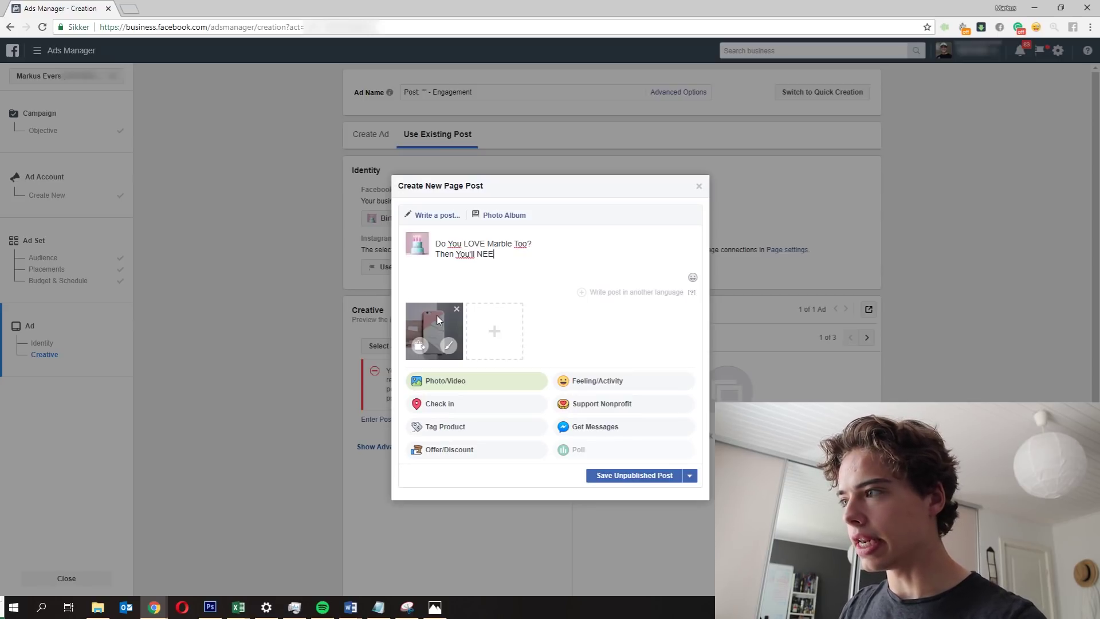
type("D Our Amazing ")
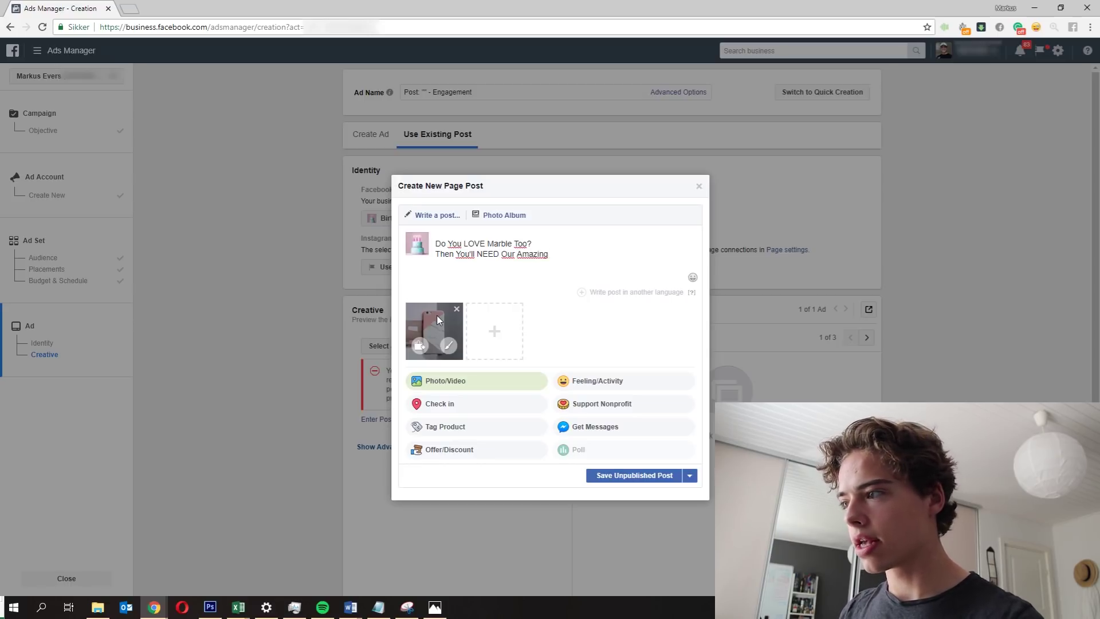
type("3 Tone")
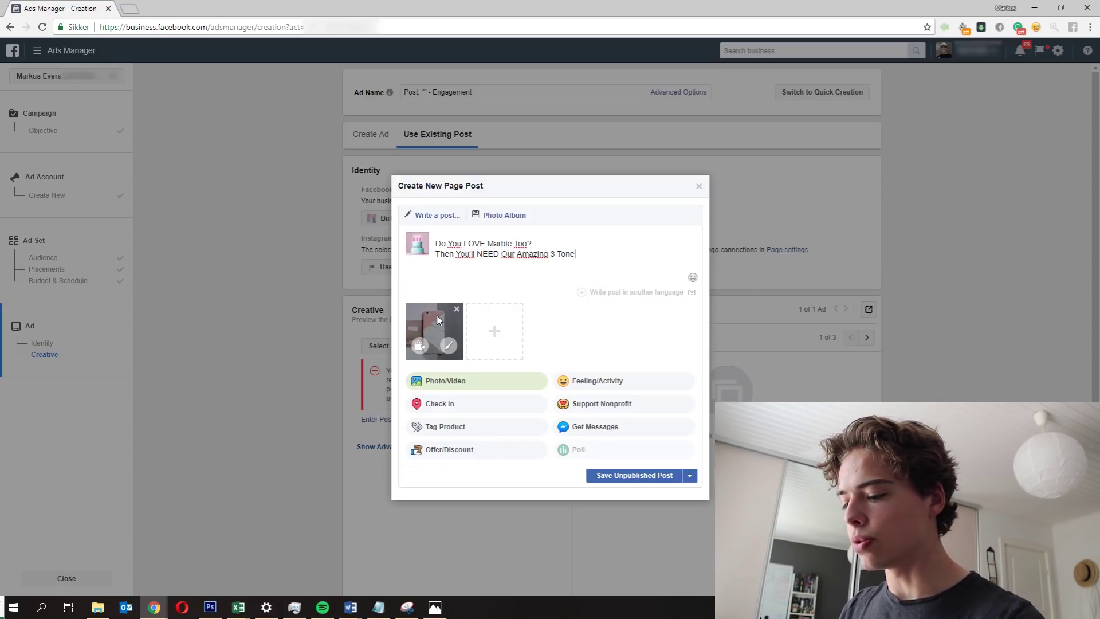
type("d Marble Ca")
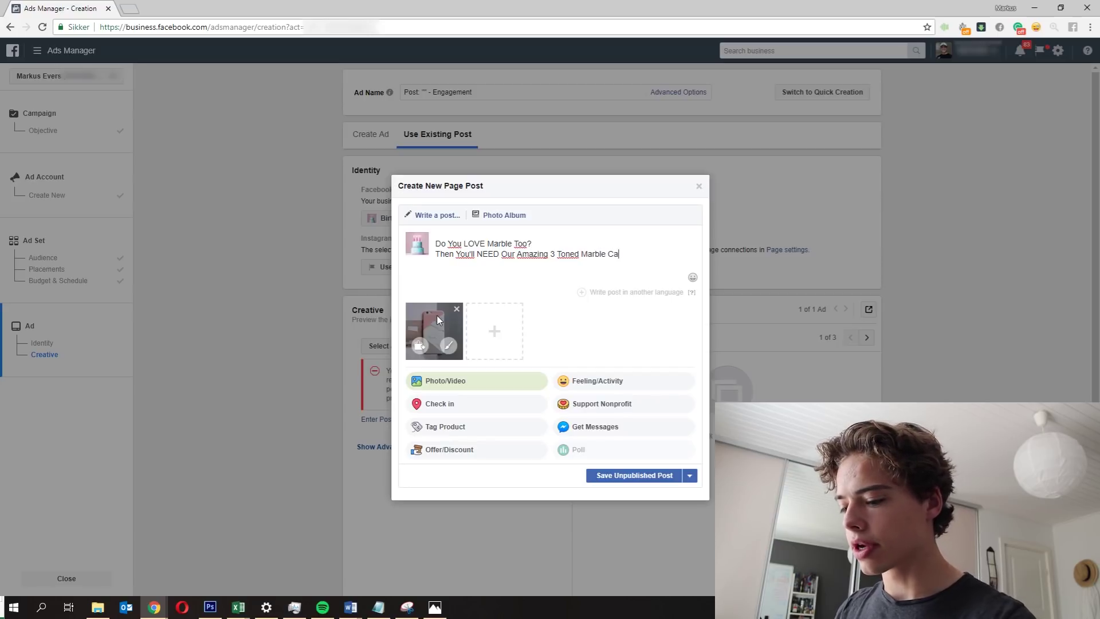
type("se For")
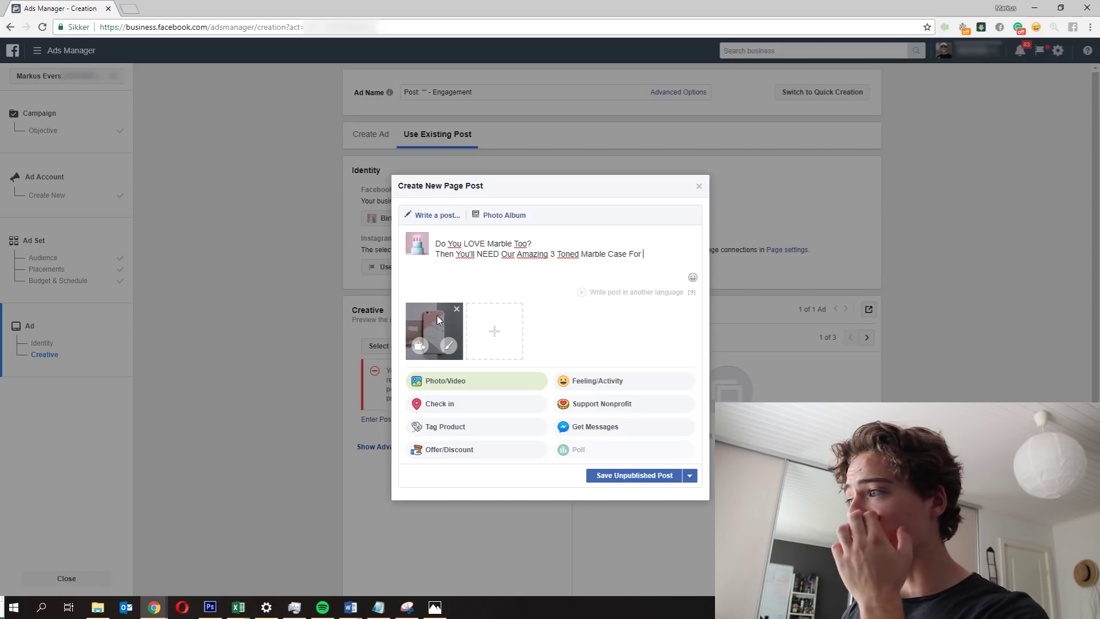
key("BackSpace")
key("BackSpace")
key("BackSpace")
key("BackSpace")
key("BackSpace")
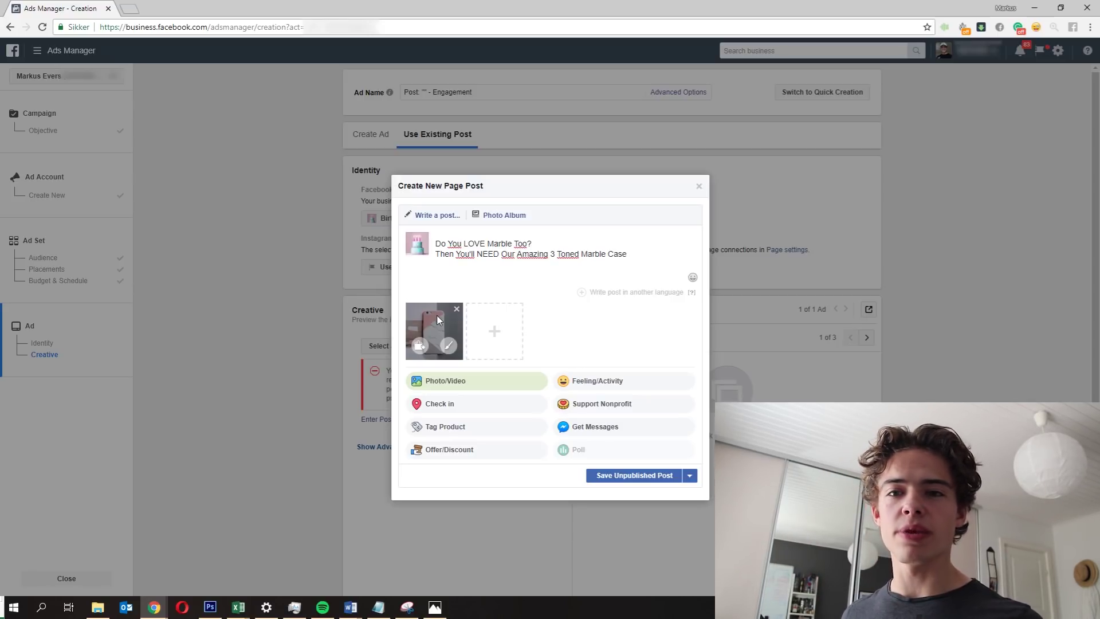
- Add two more lines to the post text: "Whow Would Love This?" and "Get It Here"
type("W")
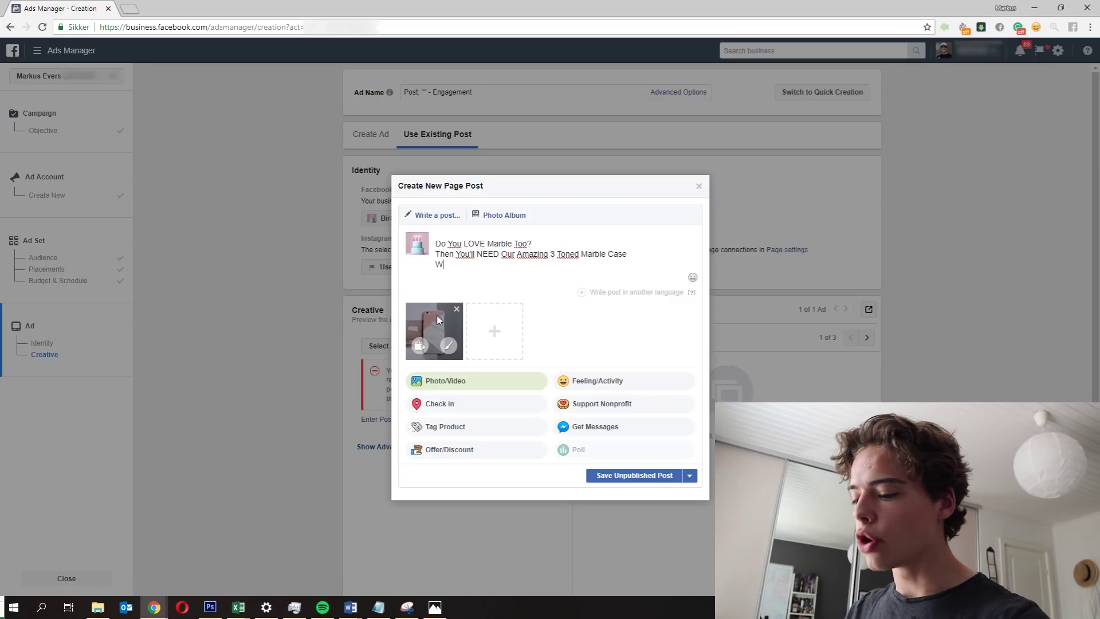
type("how Would Love This?")
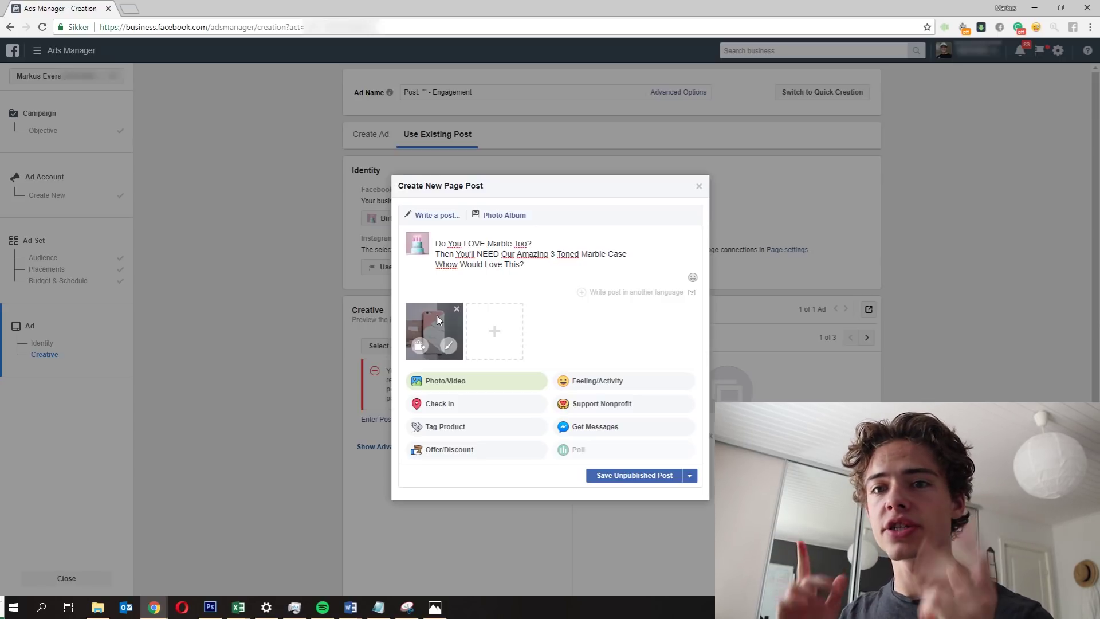
key("Return")
type("Get It Here")
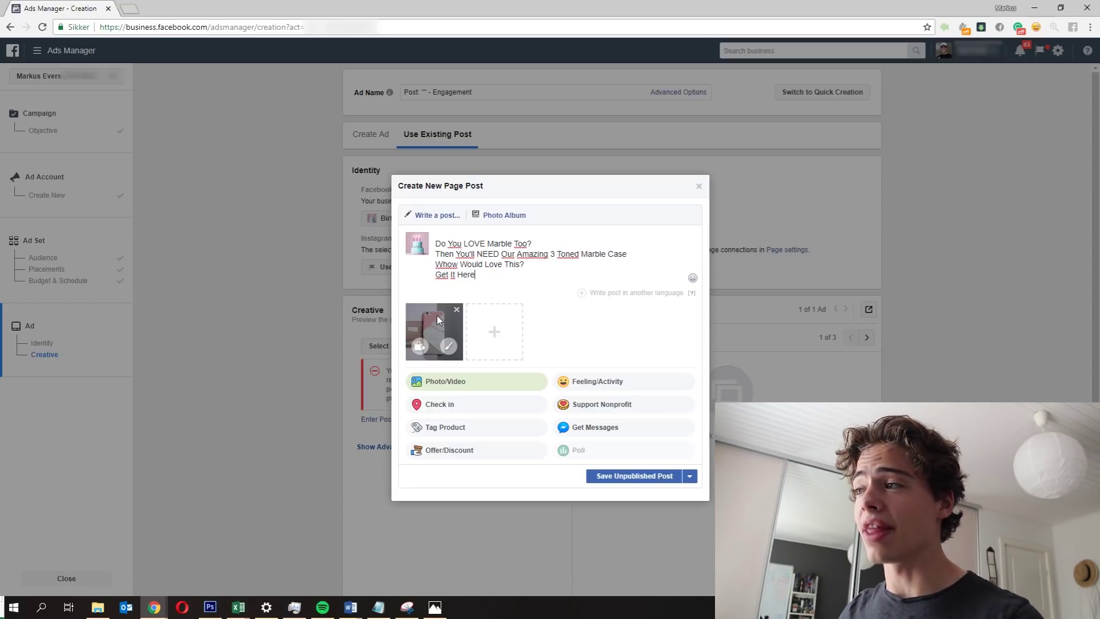
- Put a heart-eyes emoji in front of the first line of the post and a red heart emoji in front of the second
left_click(435, 244)
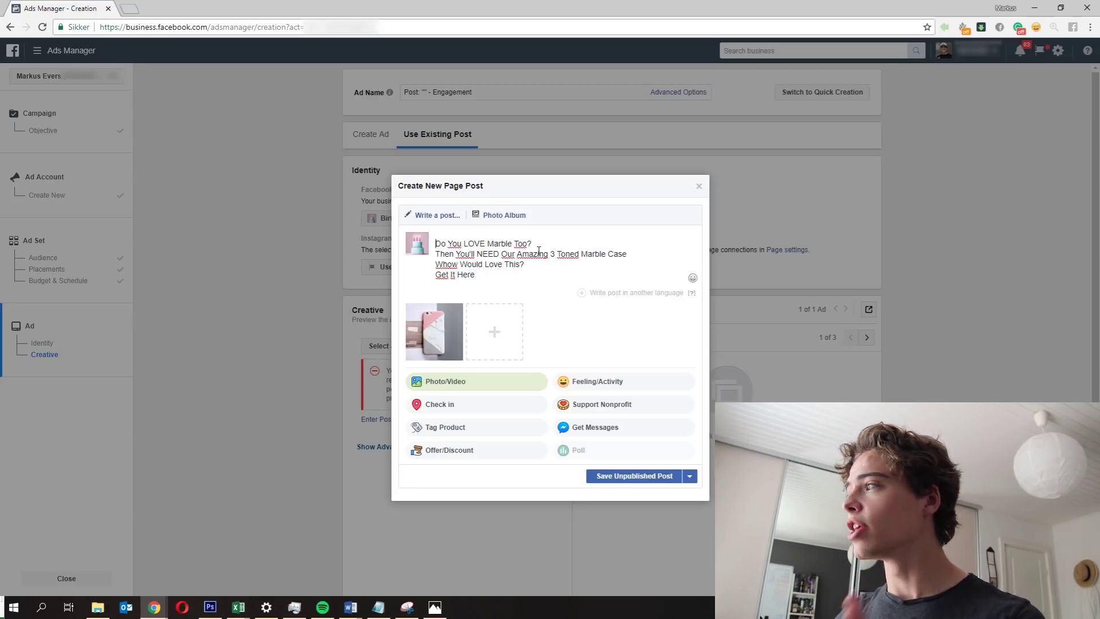
left_click(1037, 27)
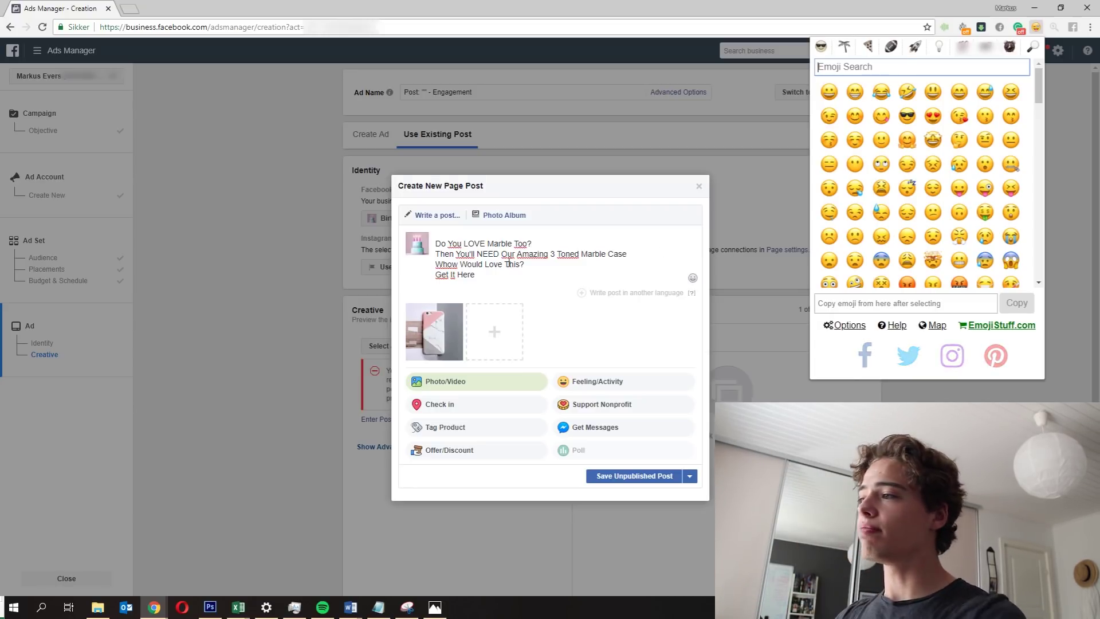
left_click(933, 115)
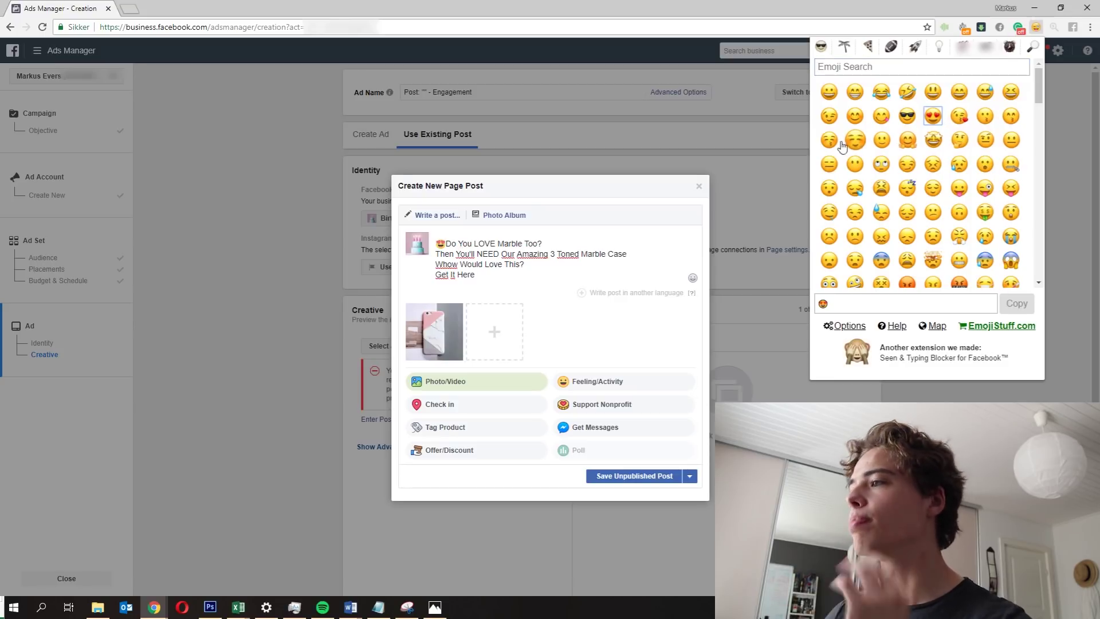
left_click(437, 254)
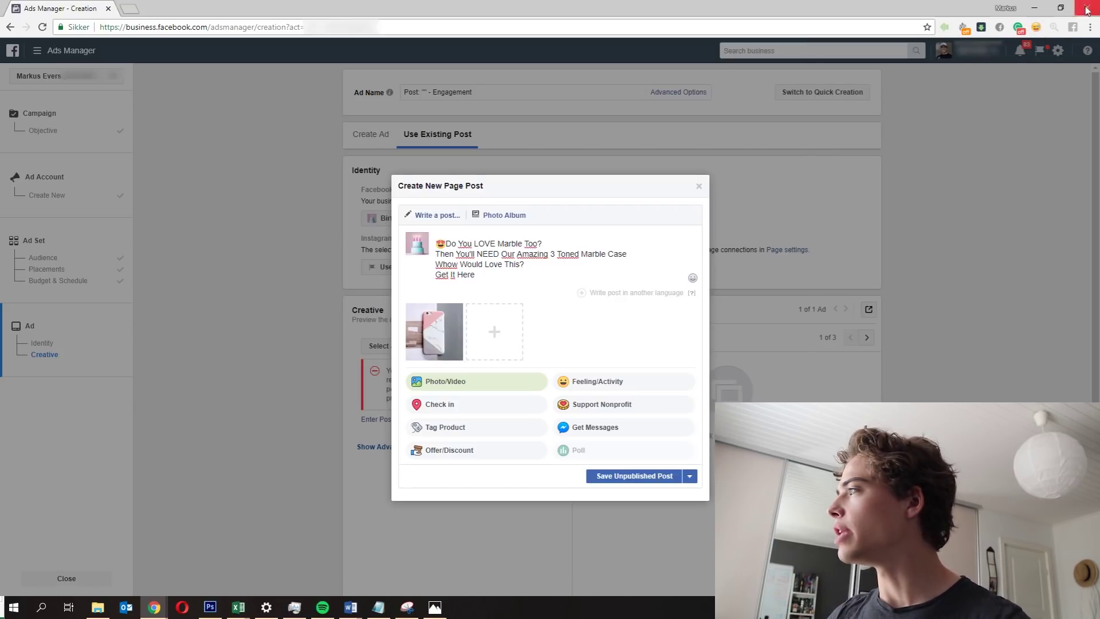
left_click(1036, 27)
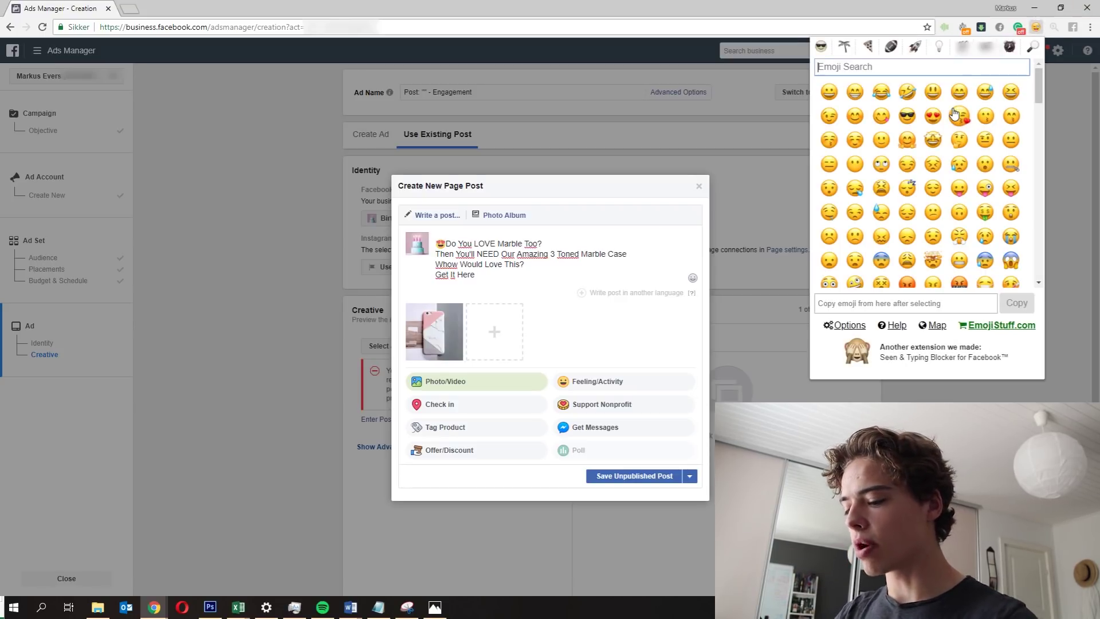
type("hear")
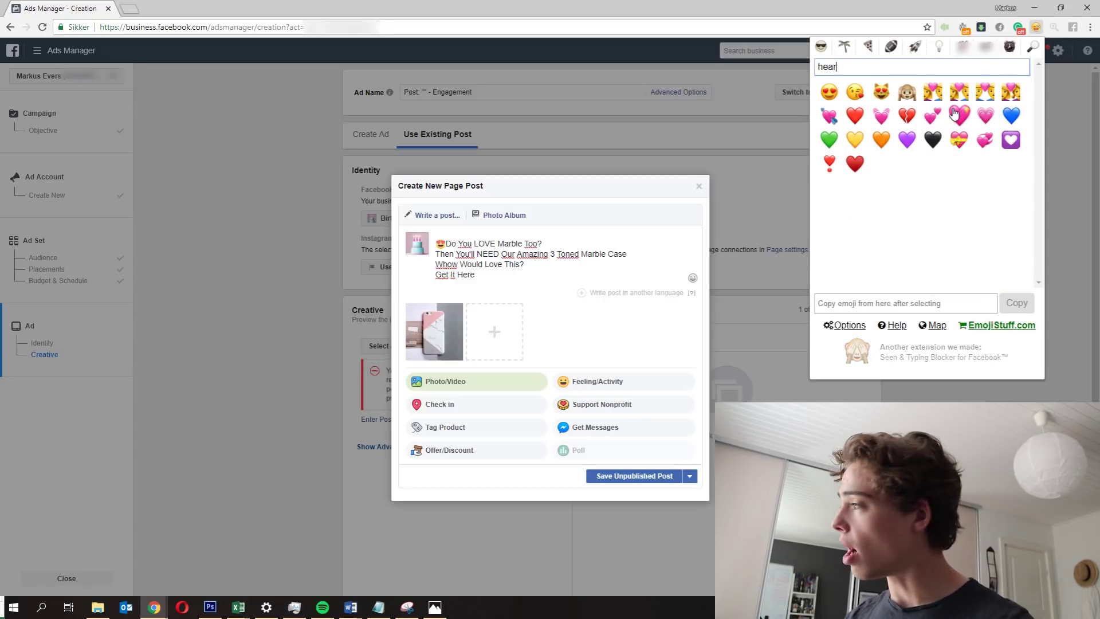
left_click(855, 115)
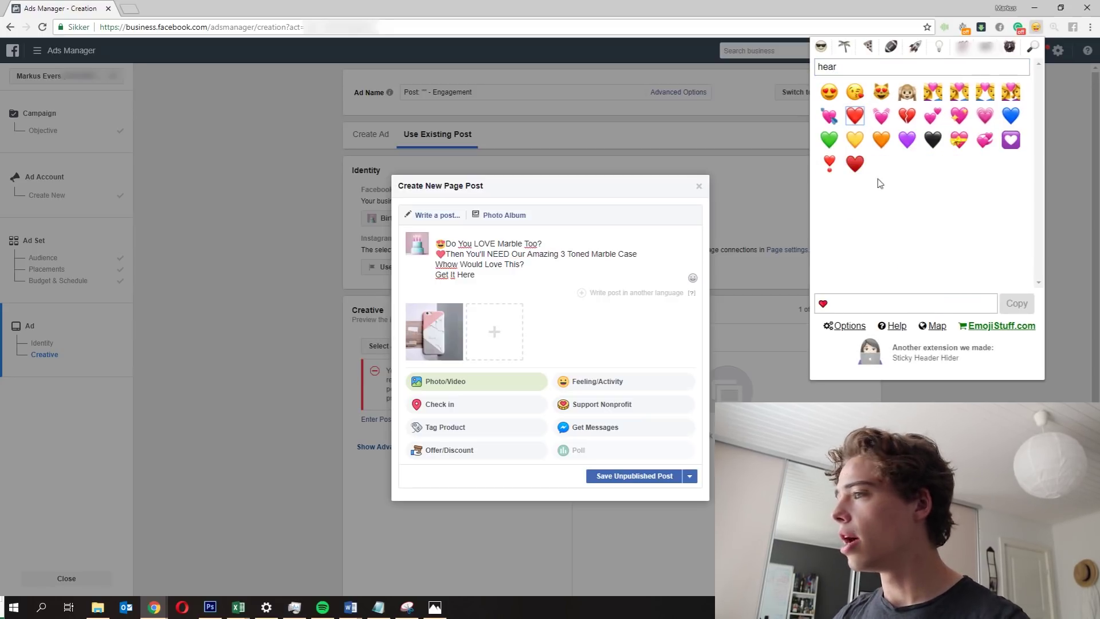
- Correct the misspelled "Whow" in the third line of the post to "Who"
left_click(436, 264)
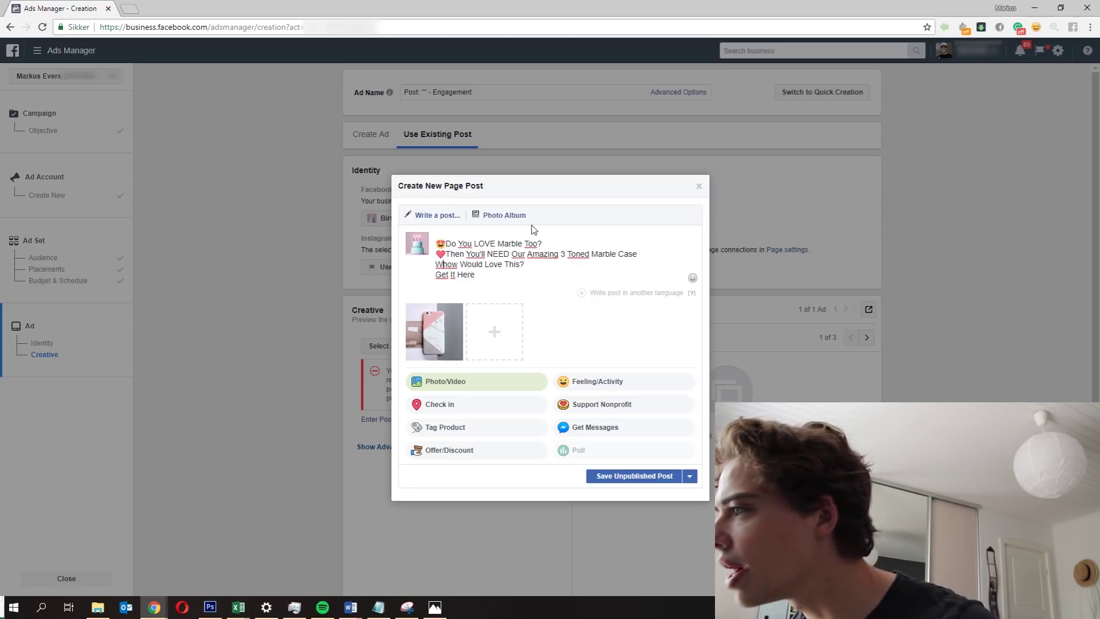
key("Right")
key("Right")
key("Right")
key("Right")
key("BackSpace")
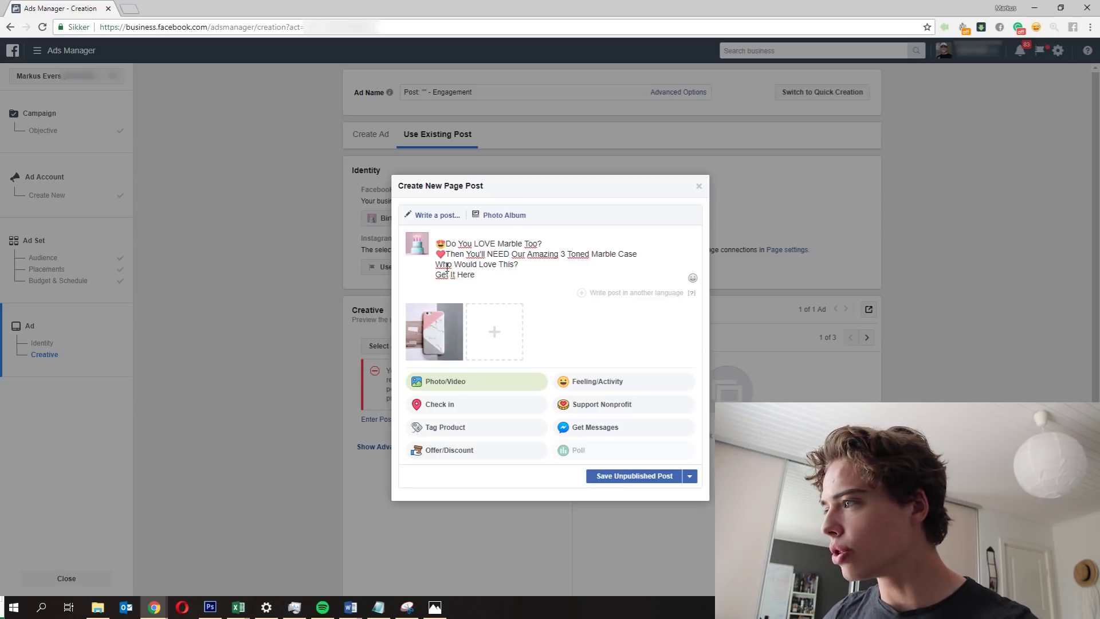
- Insert a red question mark emoji in front of the line "Who Would Love This?"
left_click(1036, 28)
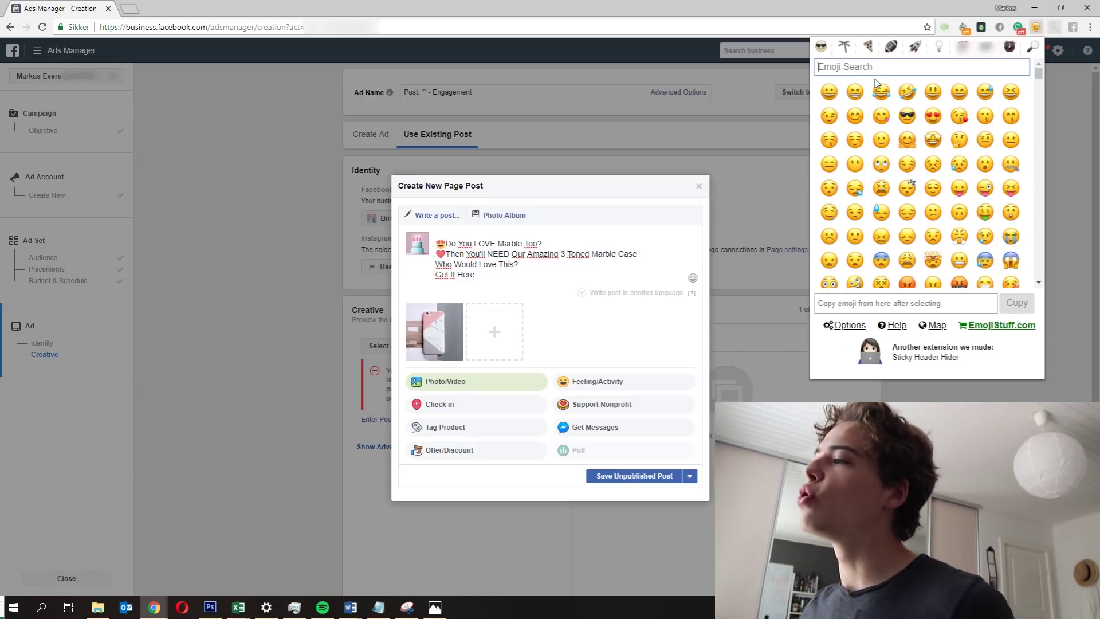
type("ques")
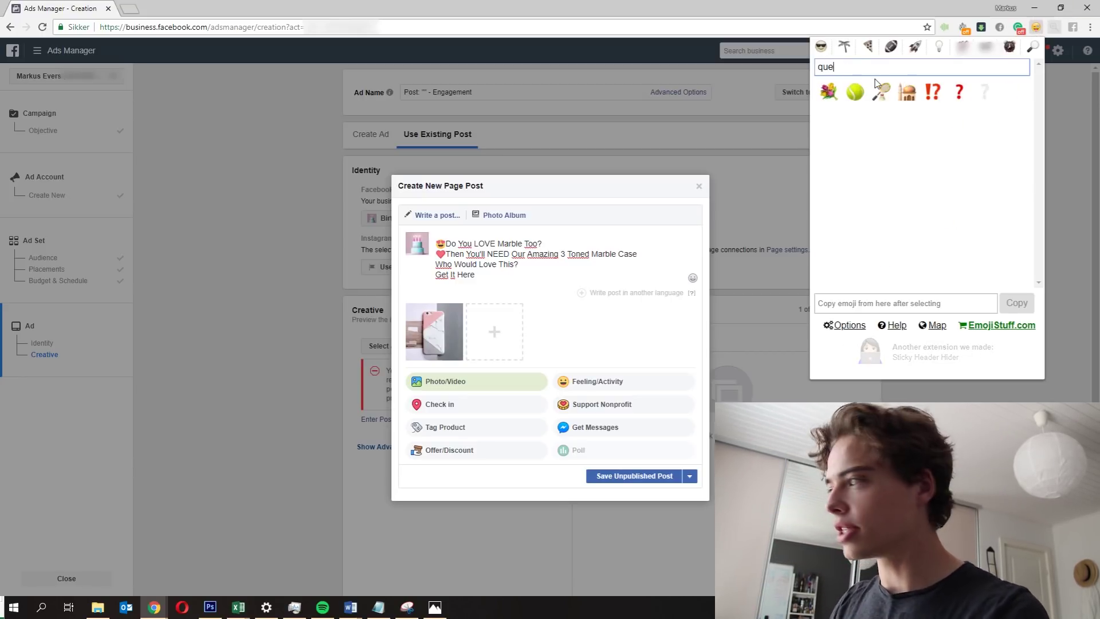
left_click(854, 91)
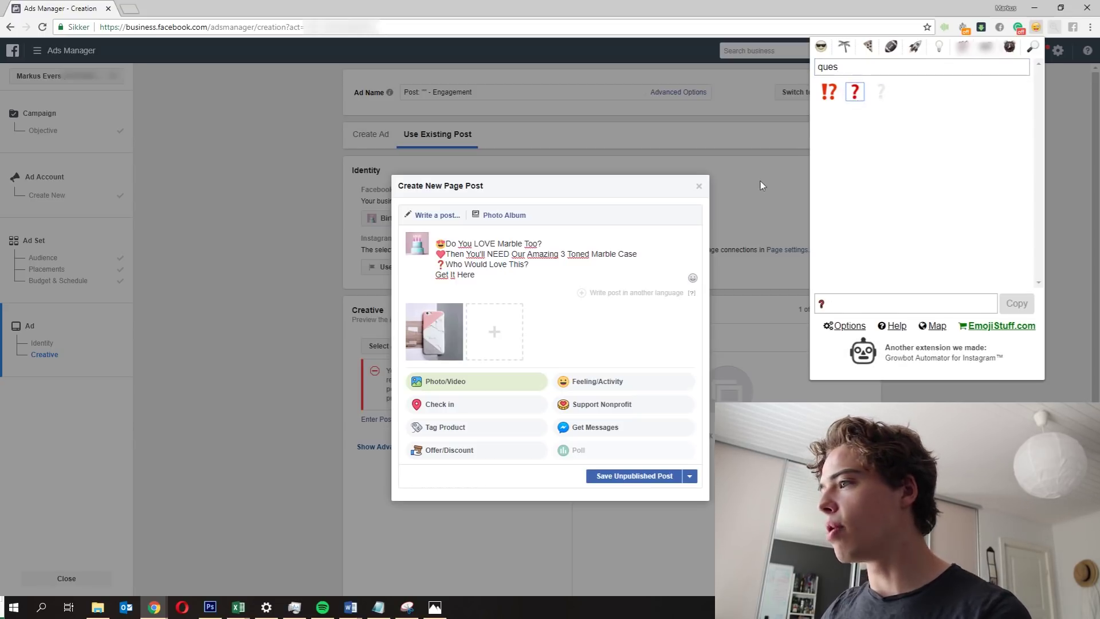
- Place right-arrow emojis after and before "Get It Here" and end the line with the link bit.ly/iajasd
left_click(499, 279)
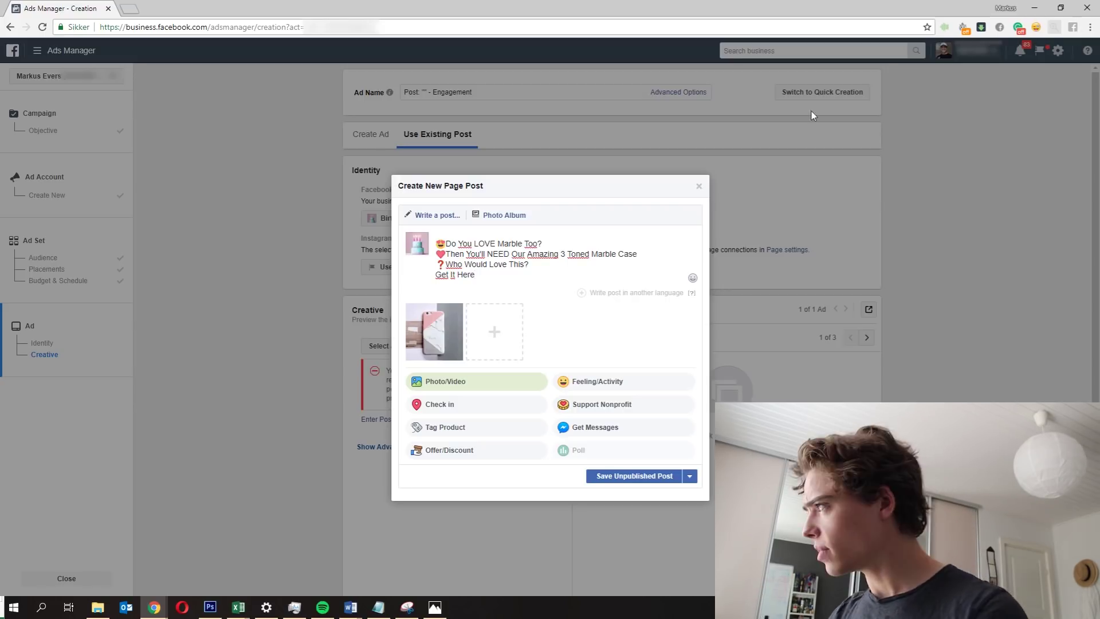
left_click(1036, 27)
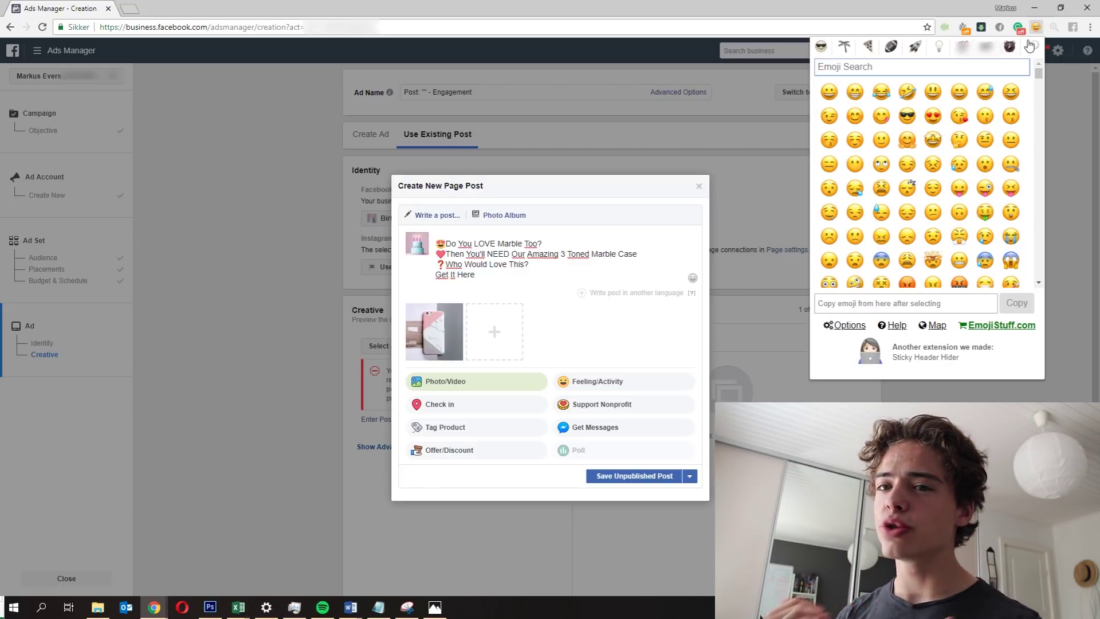
type("arro")
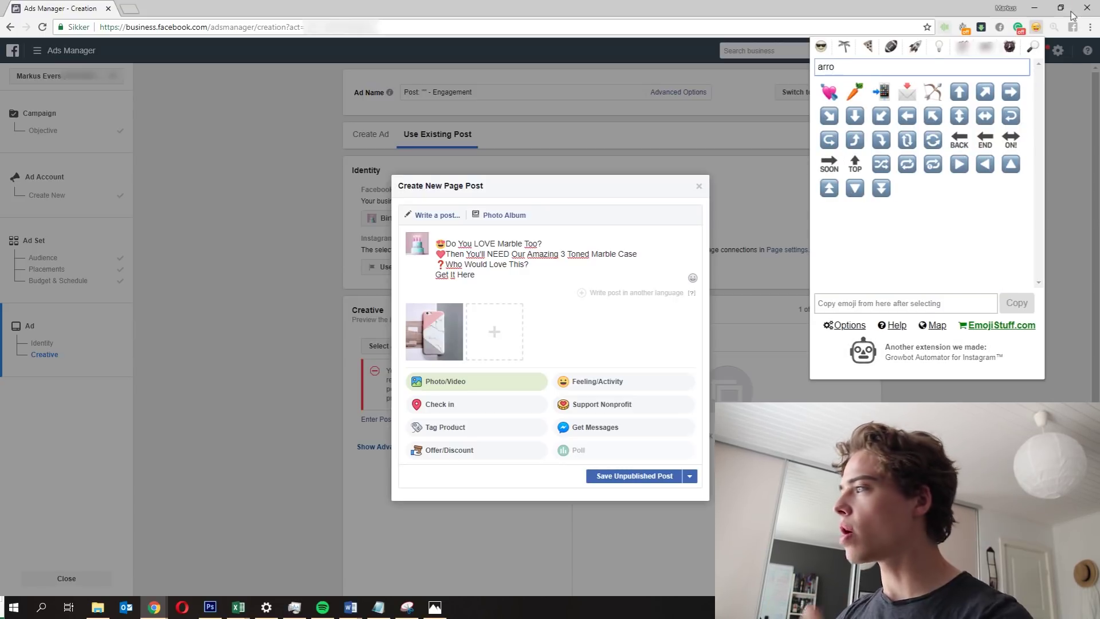
left_click(1010, 92)
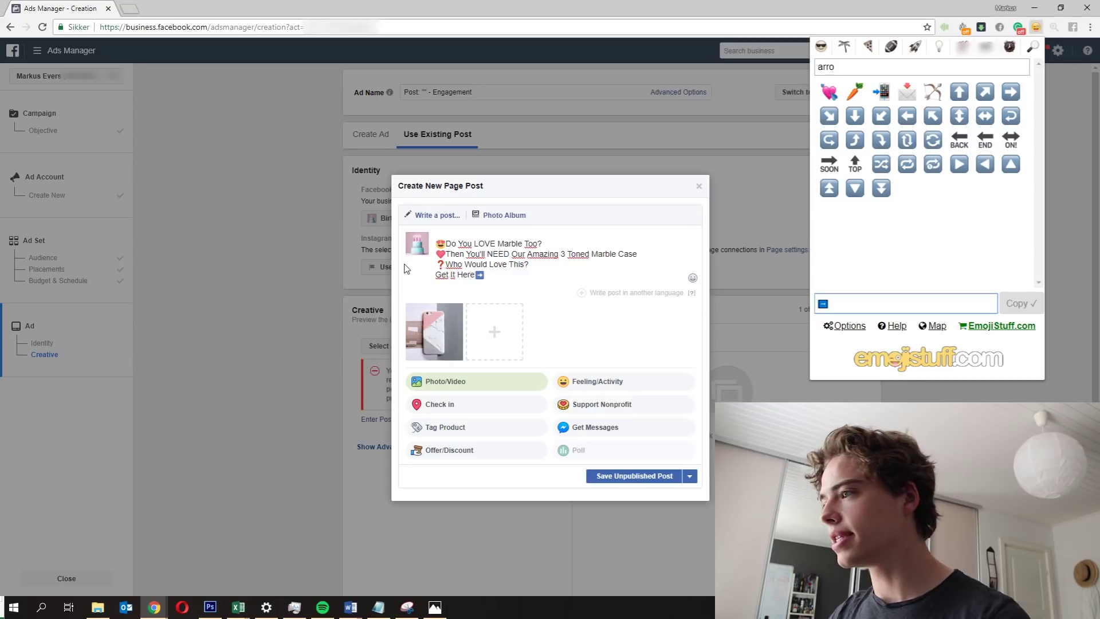
left_click(437, 275)
type("➡")
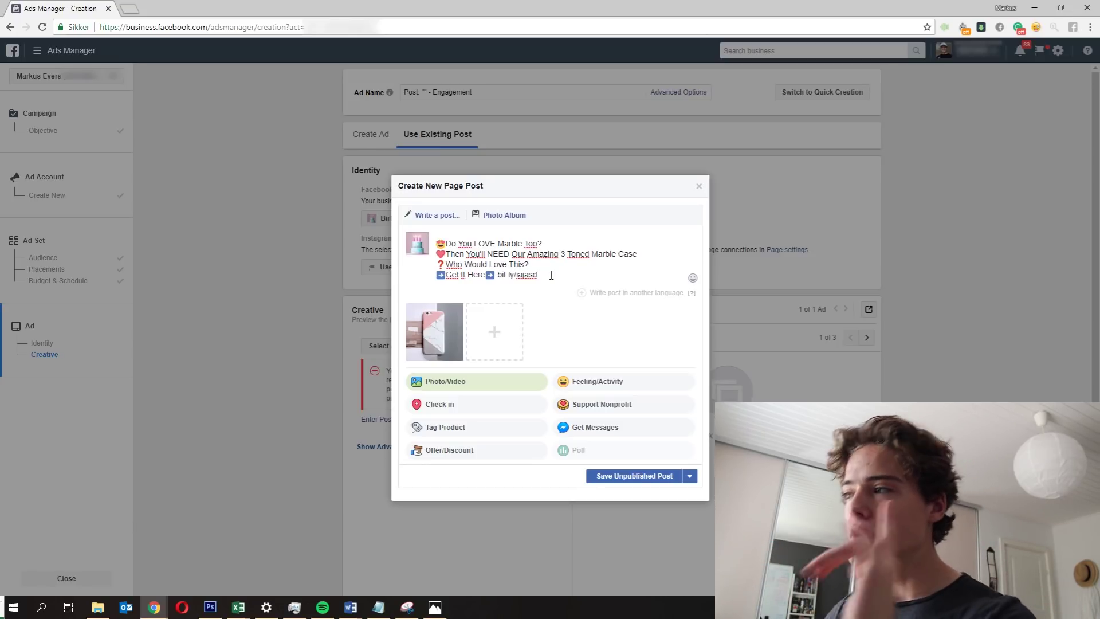
- Duplicate the whole "Get It Here" link line onto a new line directly below it
left_click_drag(539, 275, 393, 282)
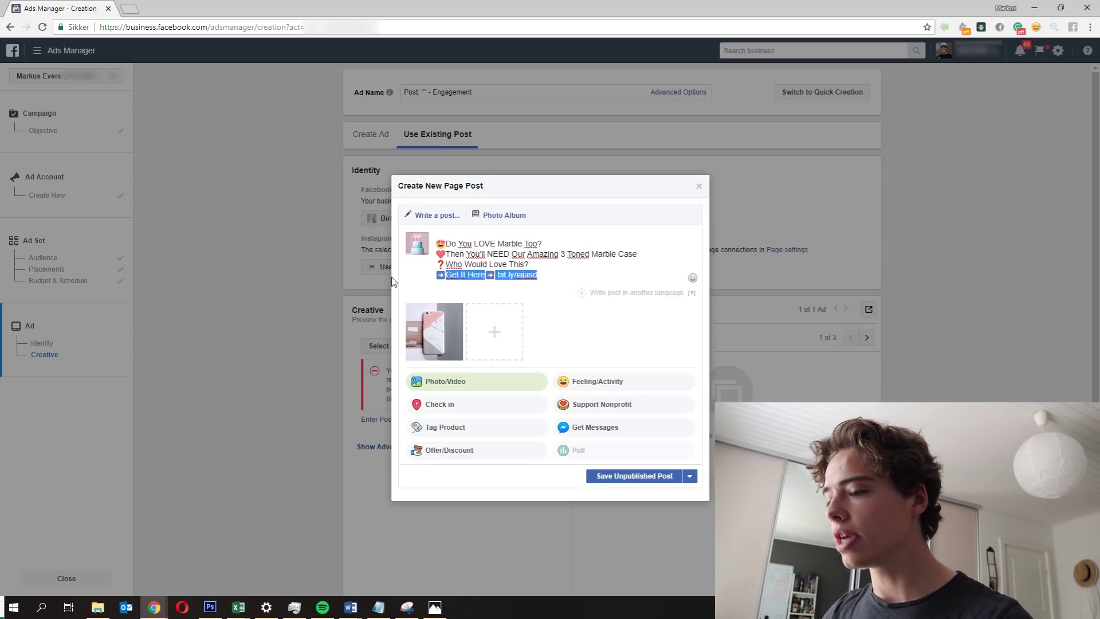
key("ctrl+c")
left_click(541, 279)
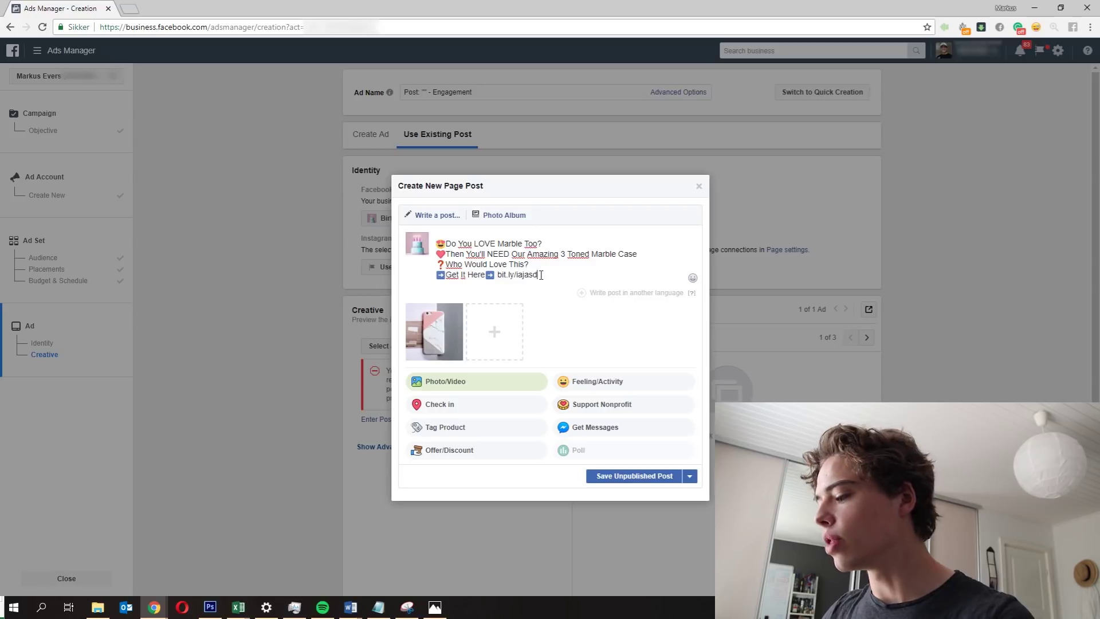
key("Return")
key("ctrl+v")
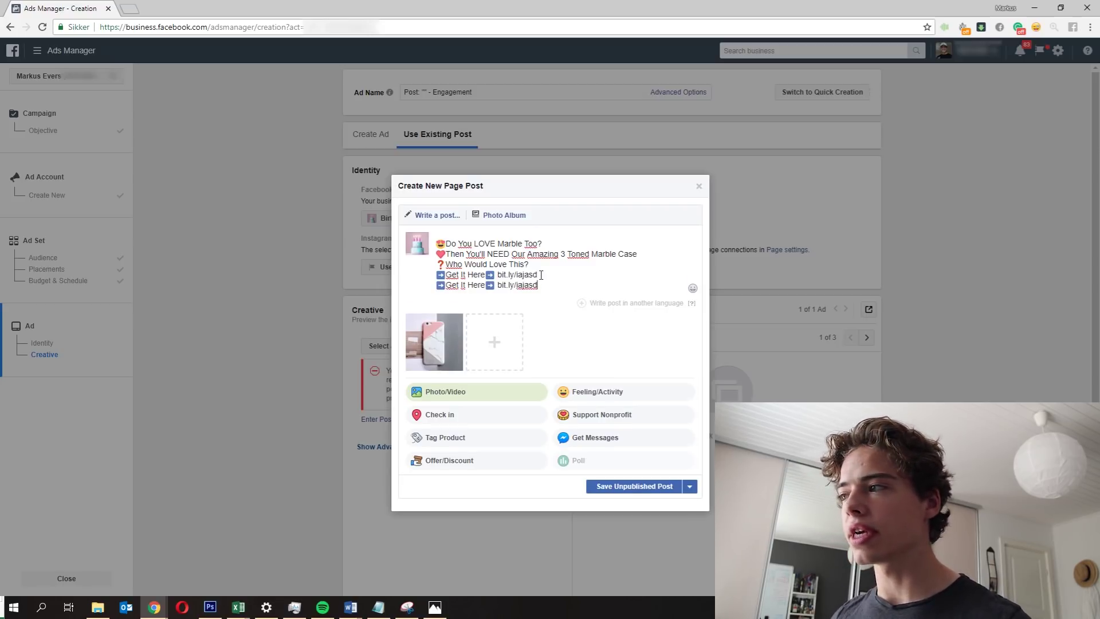